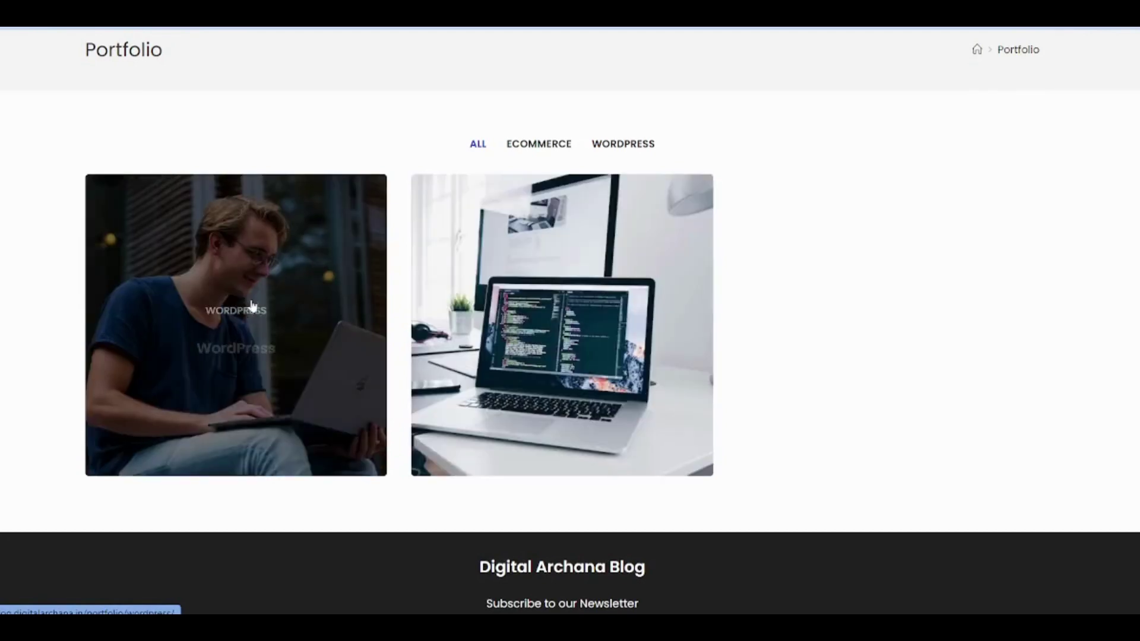
Filter the sample portfolio by Ecommerce and by WordPress, and view the WordPress item's image enlarged
left_click(561, 147)
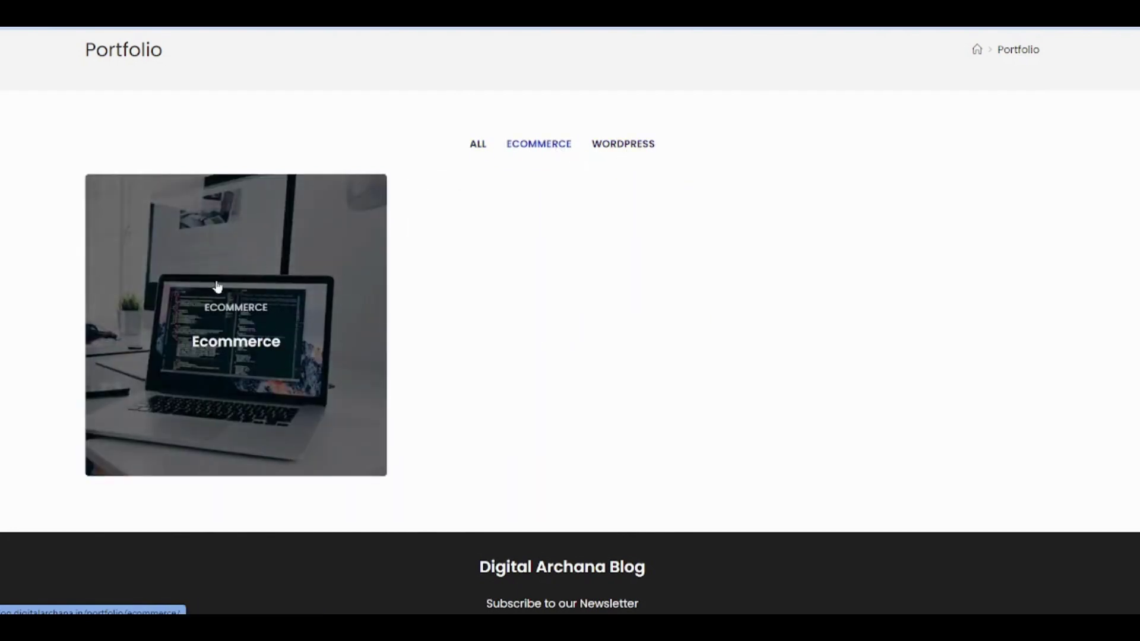
left_click(632, 150)
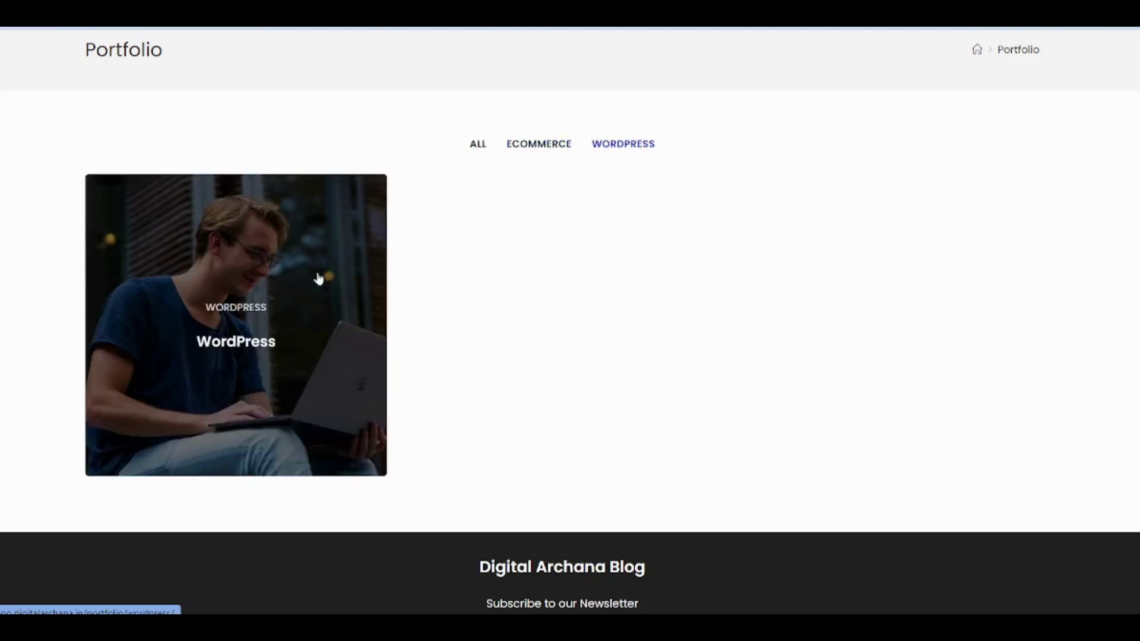
left_click(281, 289)
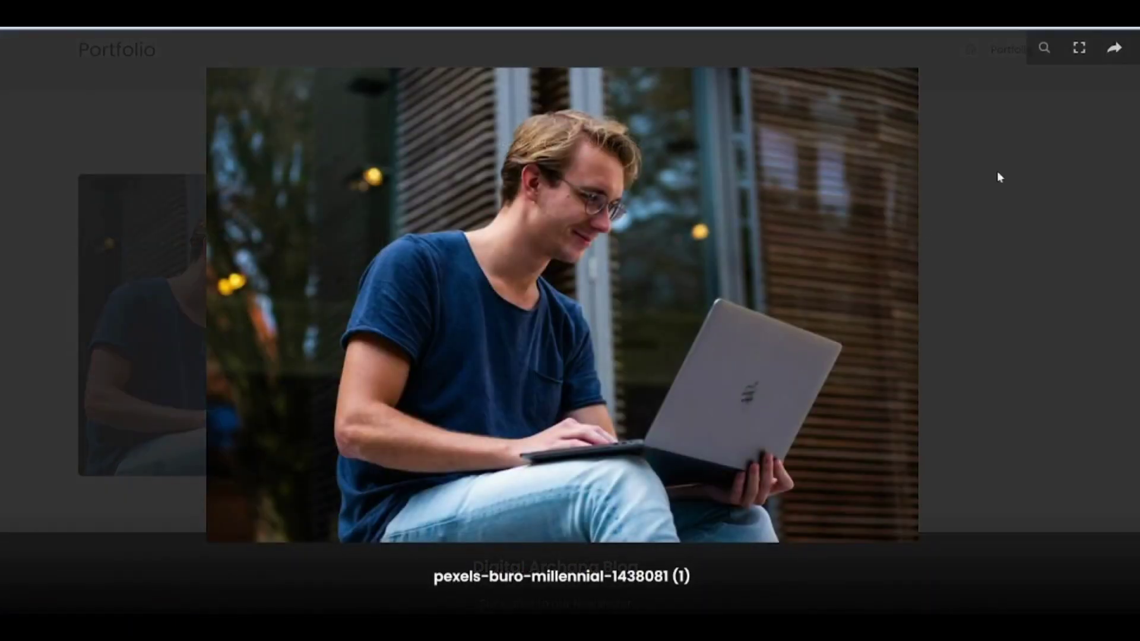
left_click(1137, 48)
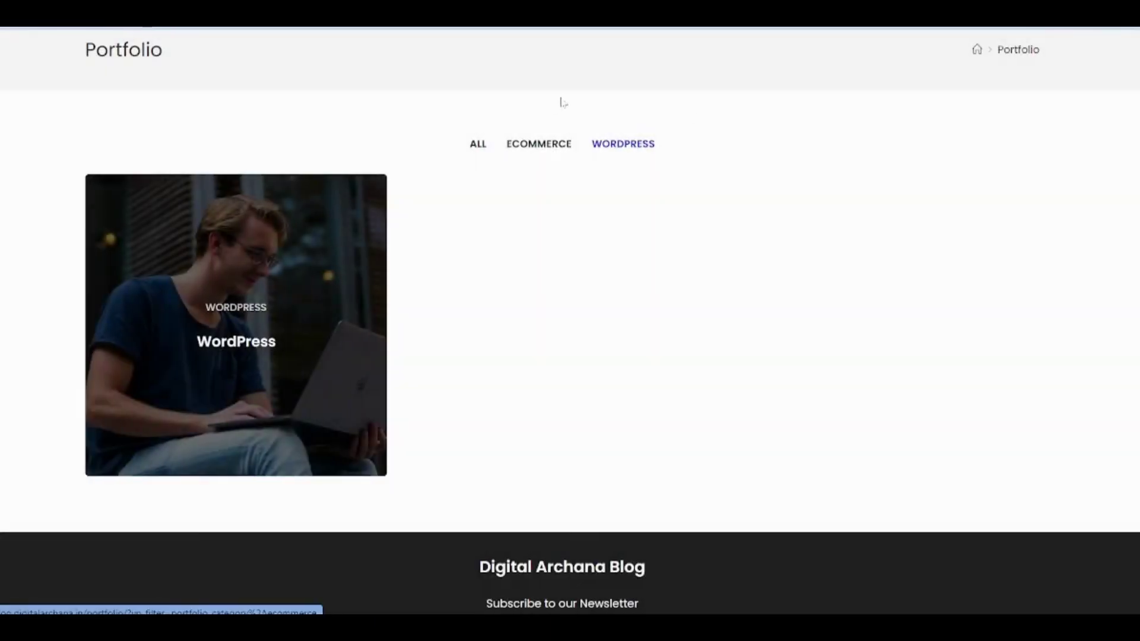
Show all portfolio items and browse back and forth through their enlarged images
left_click(469, 142)
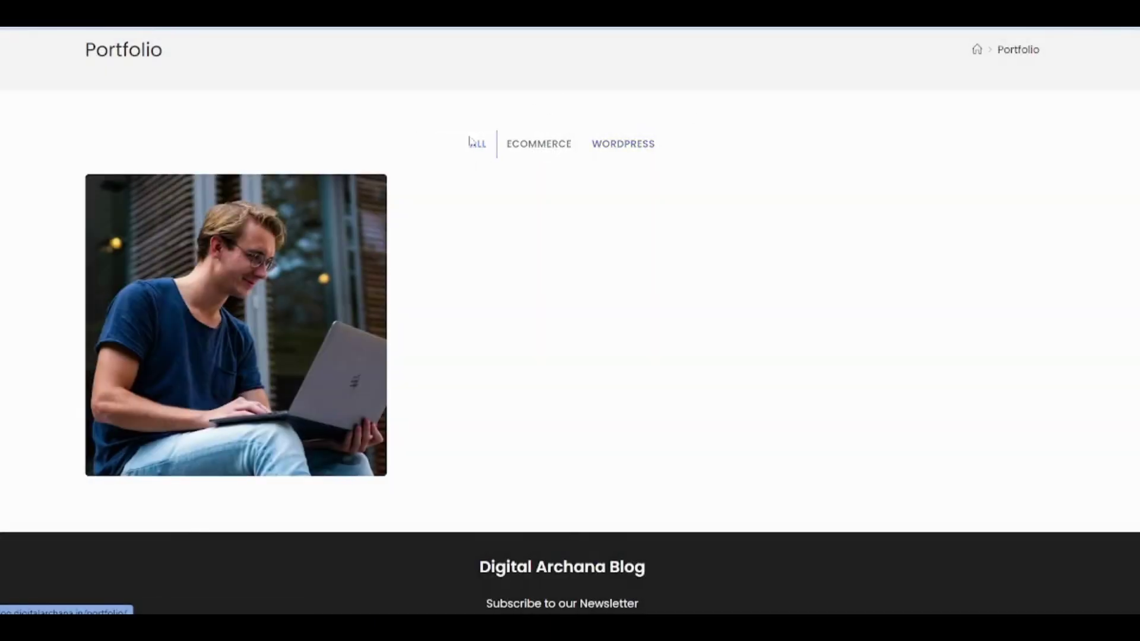
left_click(288, 329)
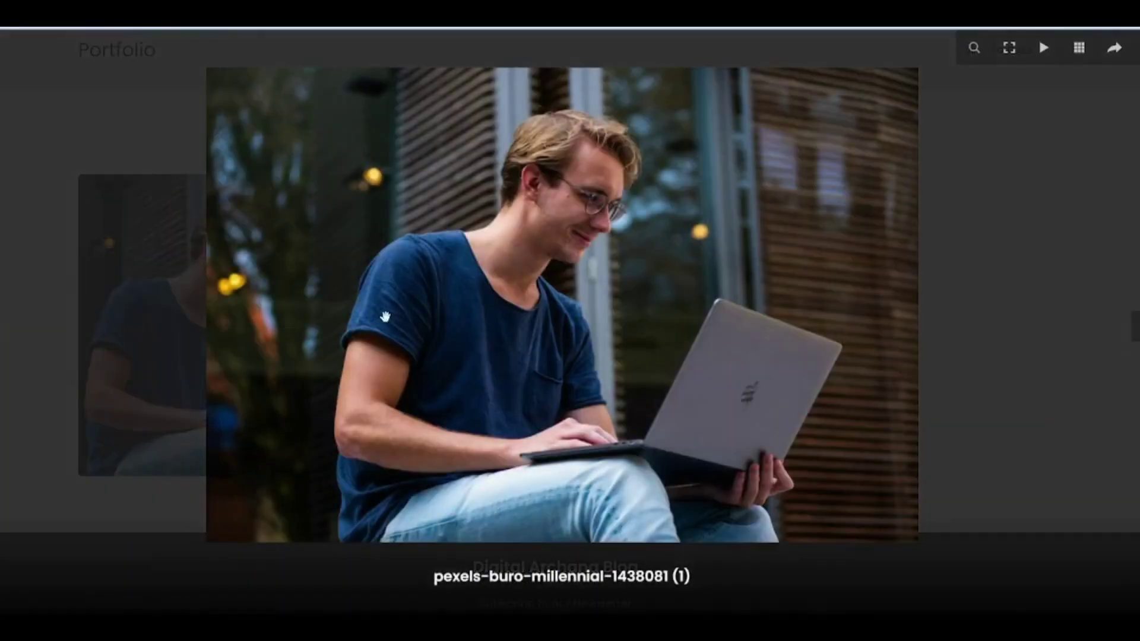
key("Right")
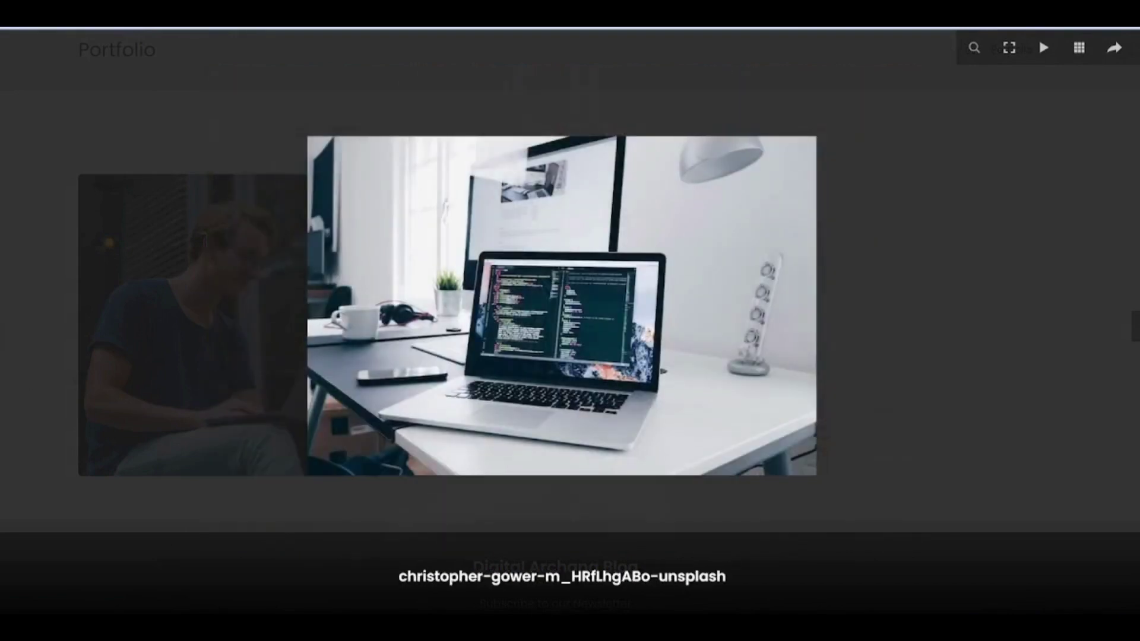
key("Left")
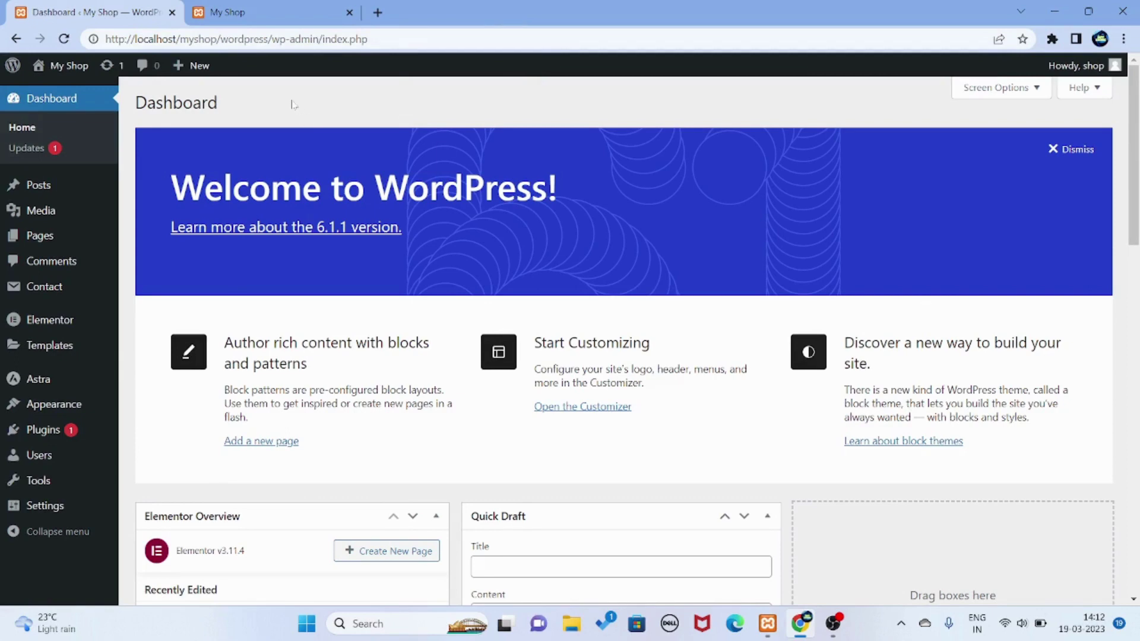
Search for "visual portfolio" among the plugins that can be added to the WordPress site
left_click(52, 435)
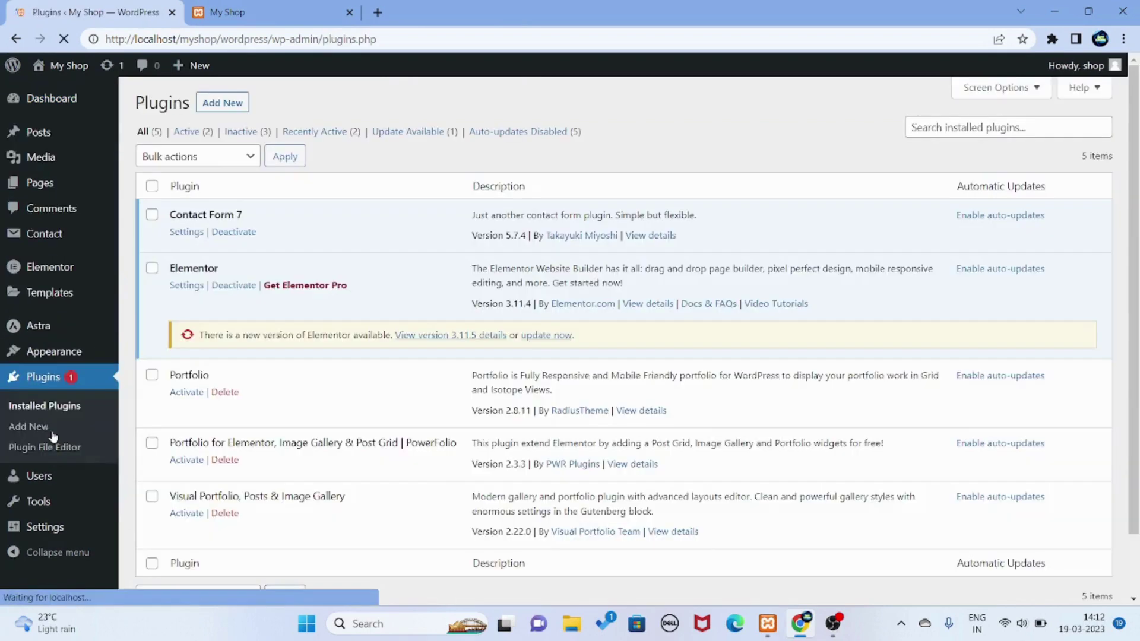
left_click(221, 107)
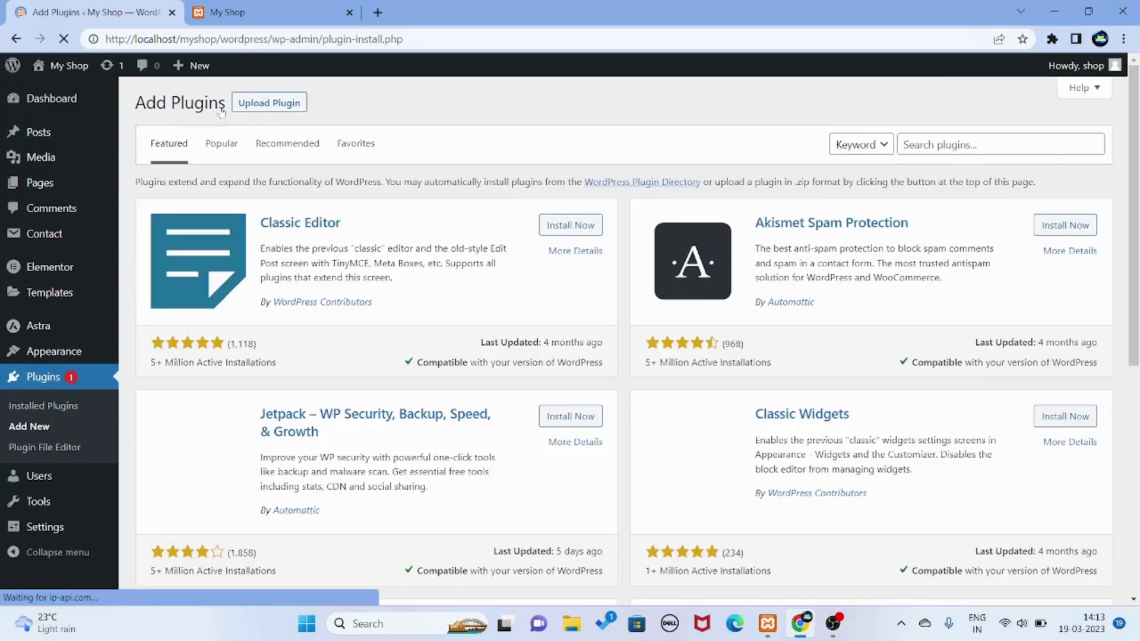
left_click(1000, 144)
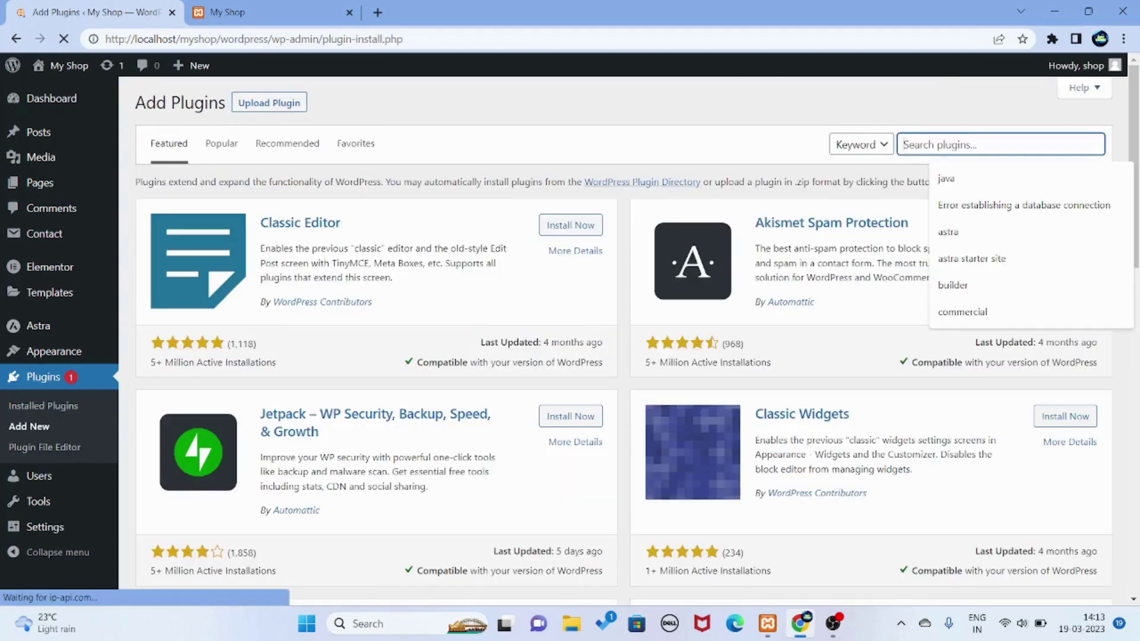
type("visual portf")
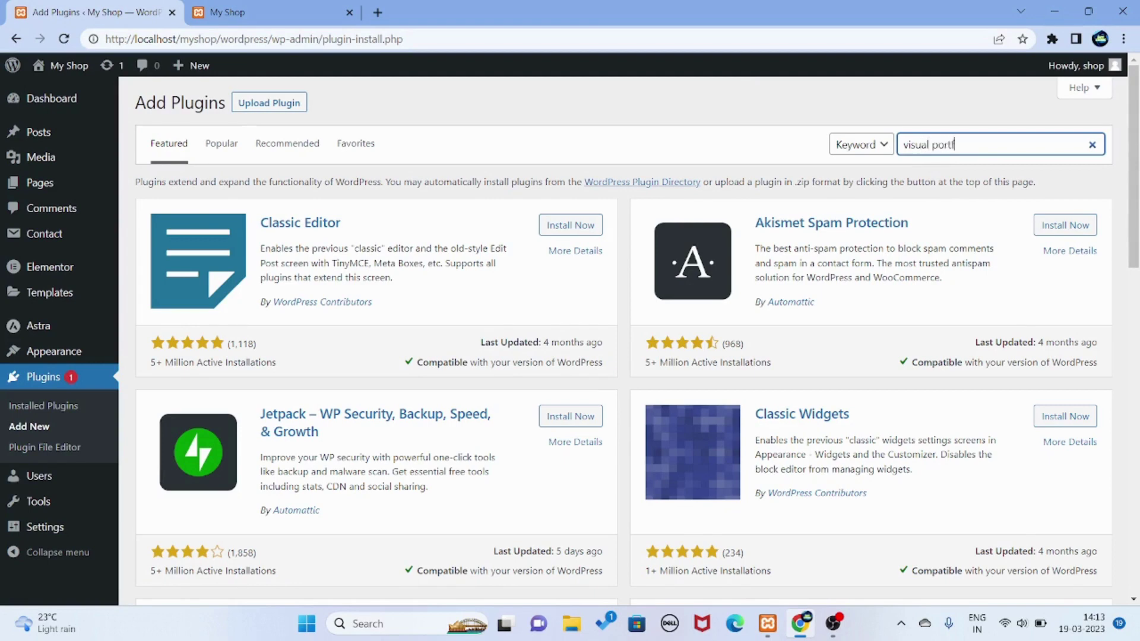
type("olio")
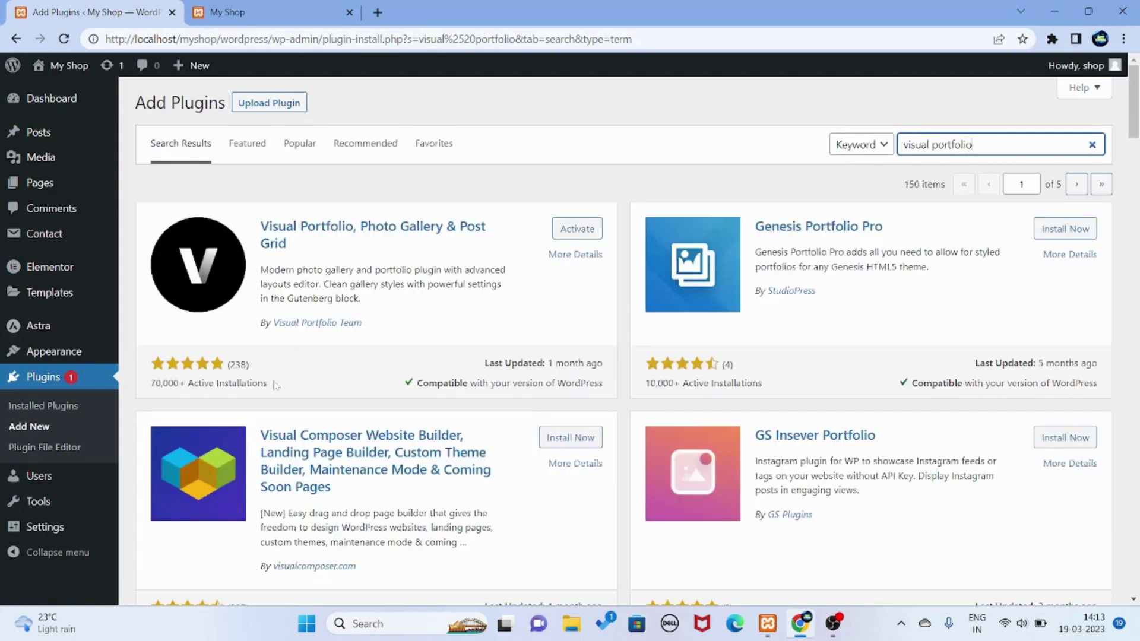
Activate the Visual Portfolio, Photo Gallery & Post Grid plugin
scroll(310, 349, "down", 2)
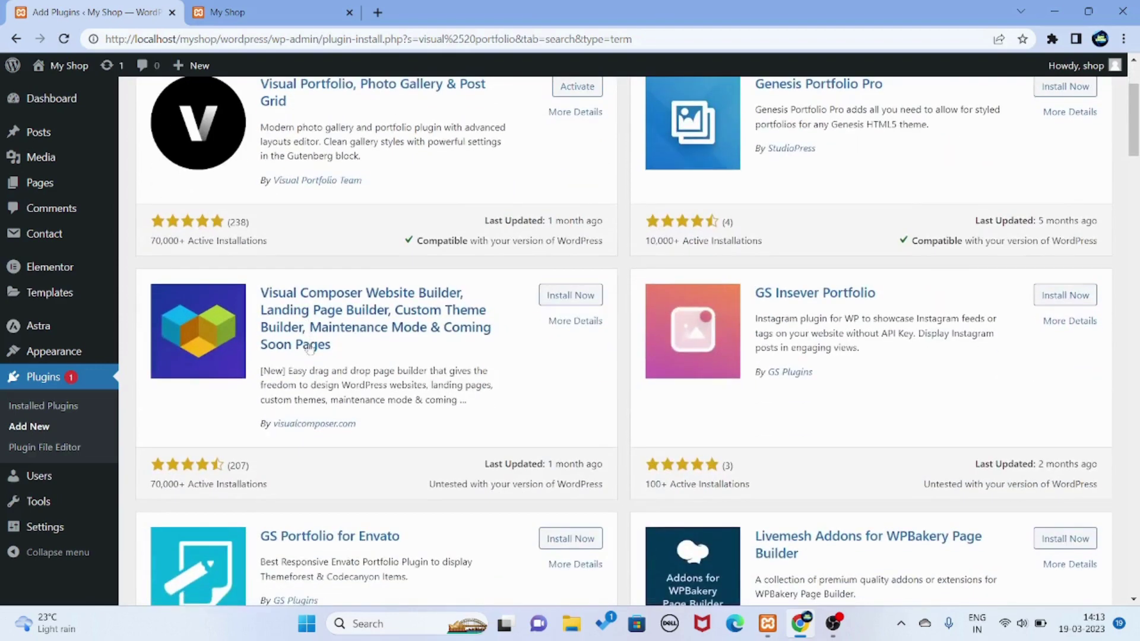
scroll(310, 350, "up", 2)
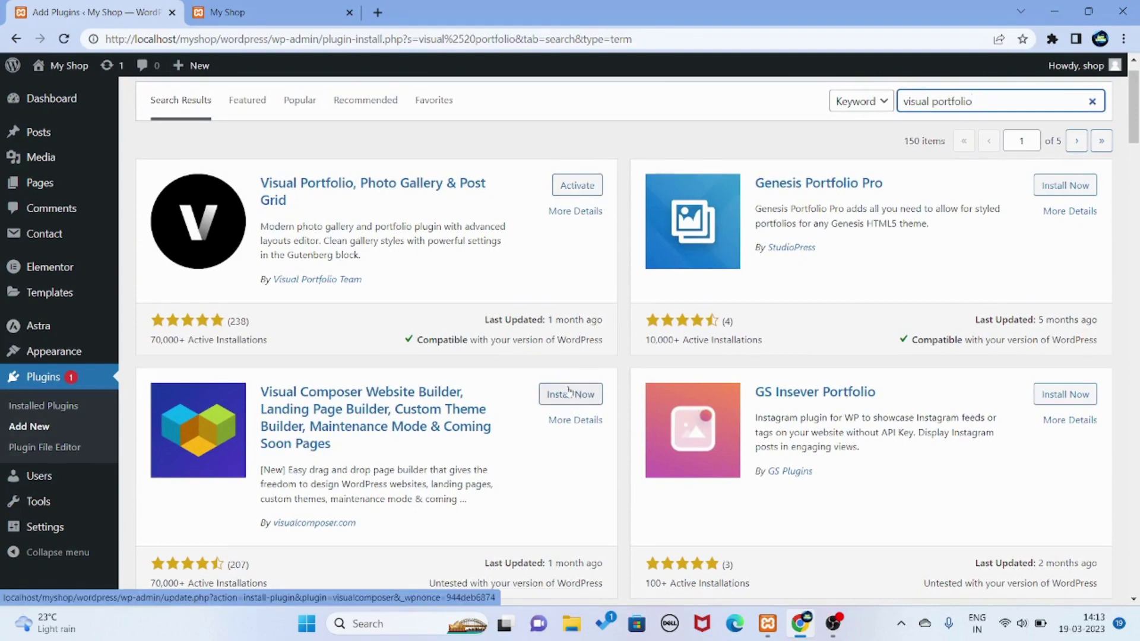
left_click(572, 188)
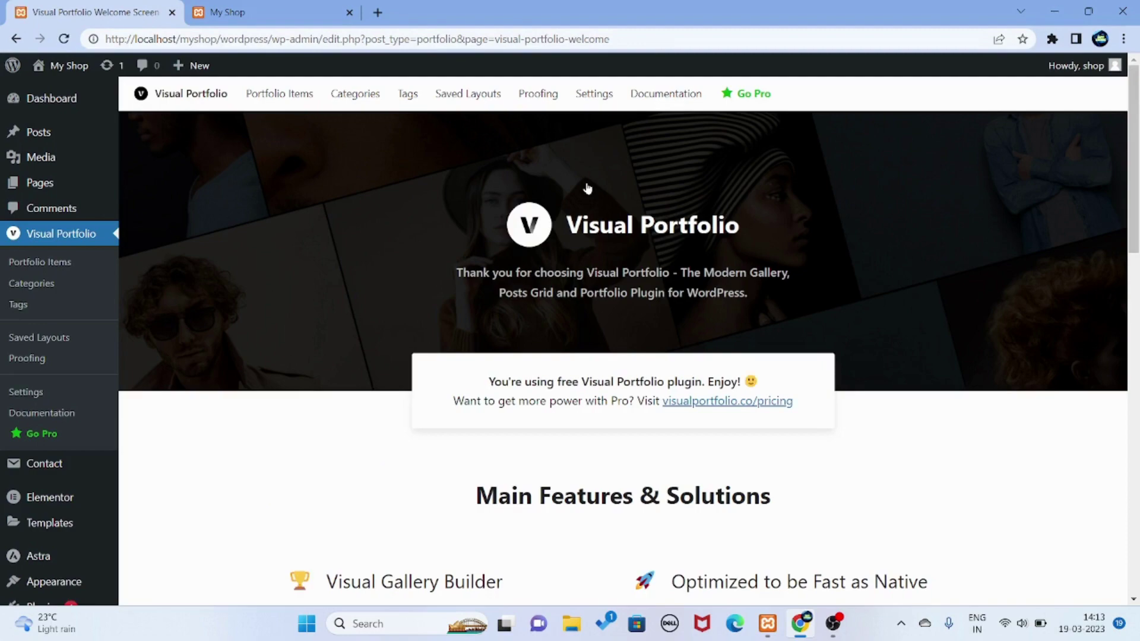
Look over the Visual Portfolio welcome page and start a new portfolio item
scroll(366, 287, "down", 10)
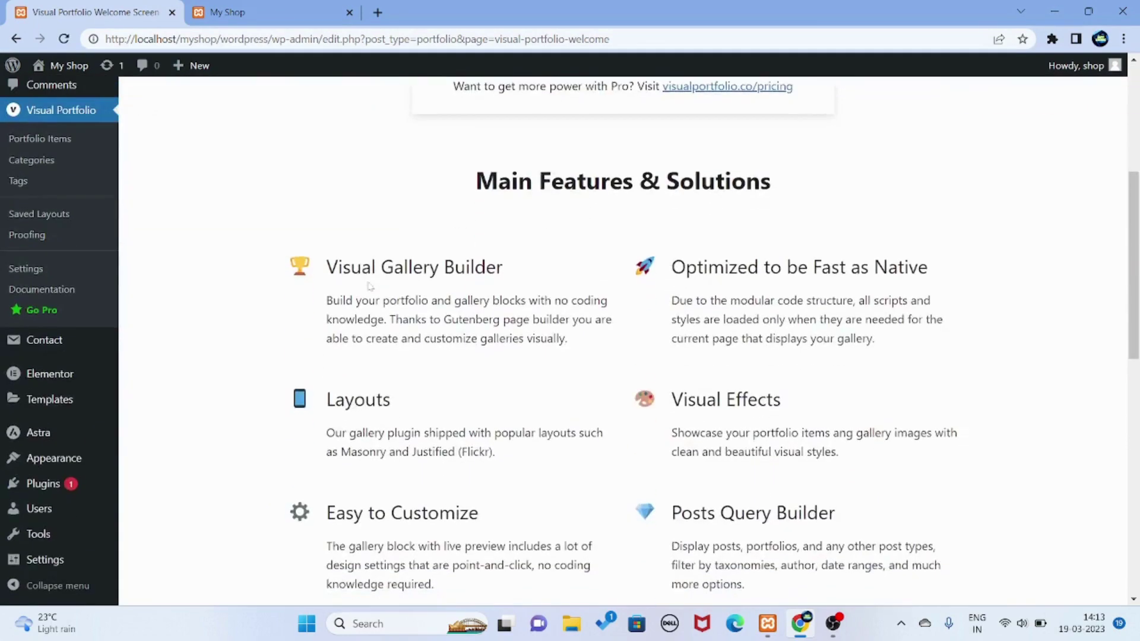
scroll(369, 287, "up", 4)
scroll(368, 287, "up", 5)
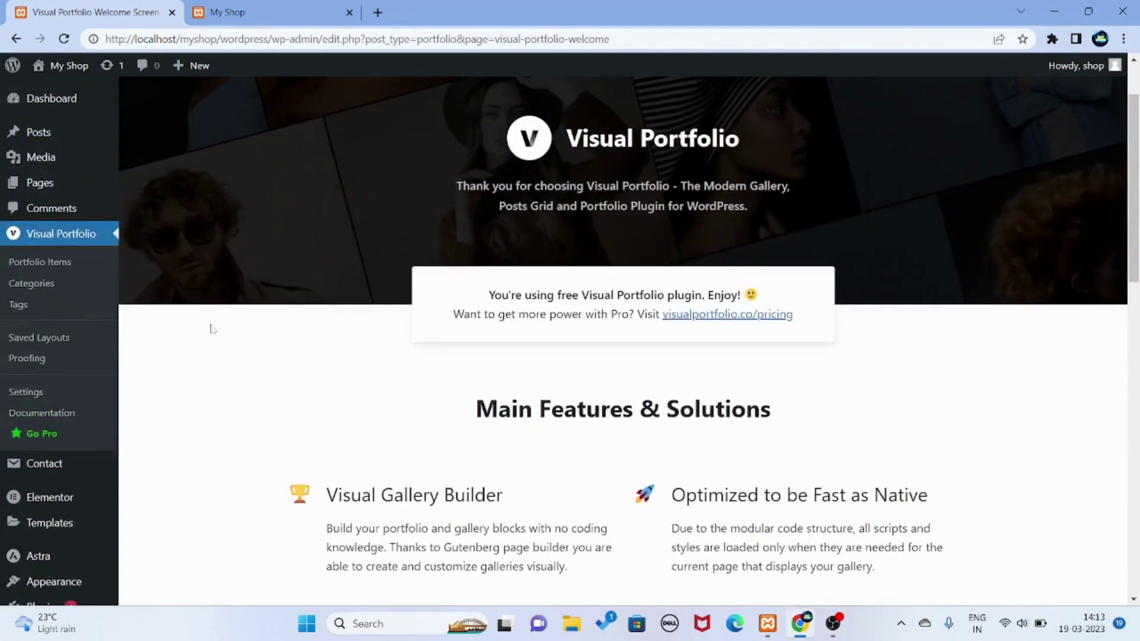
left_click(44, 268)
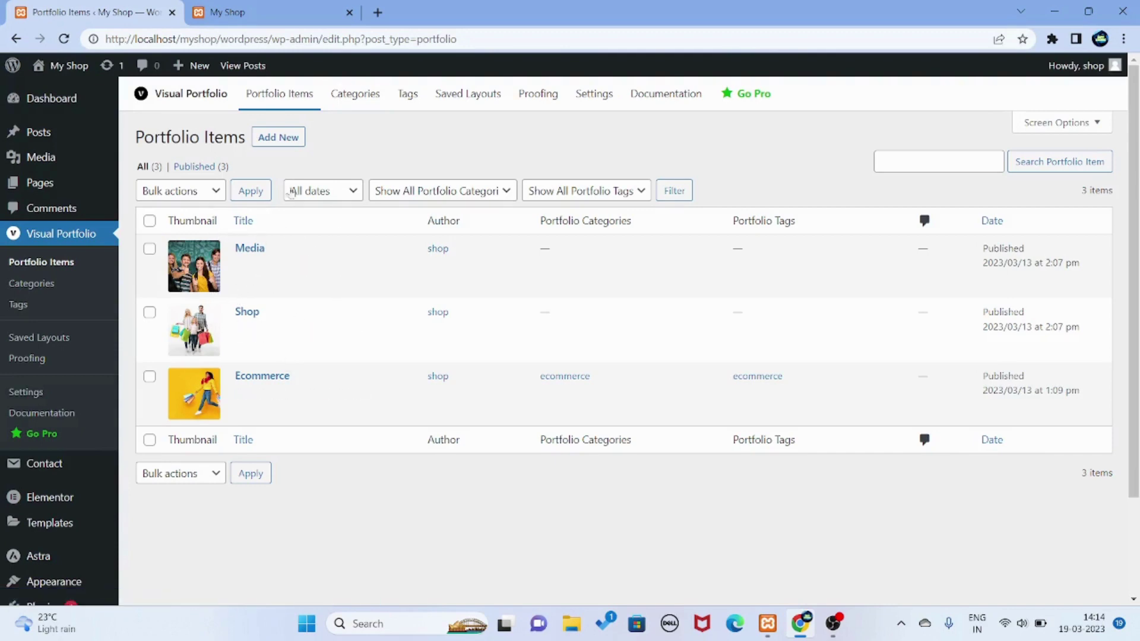
left_click(282, 133)
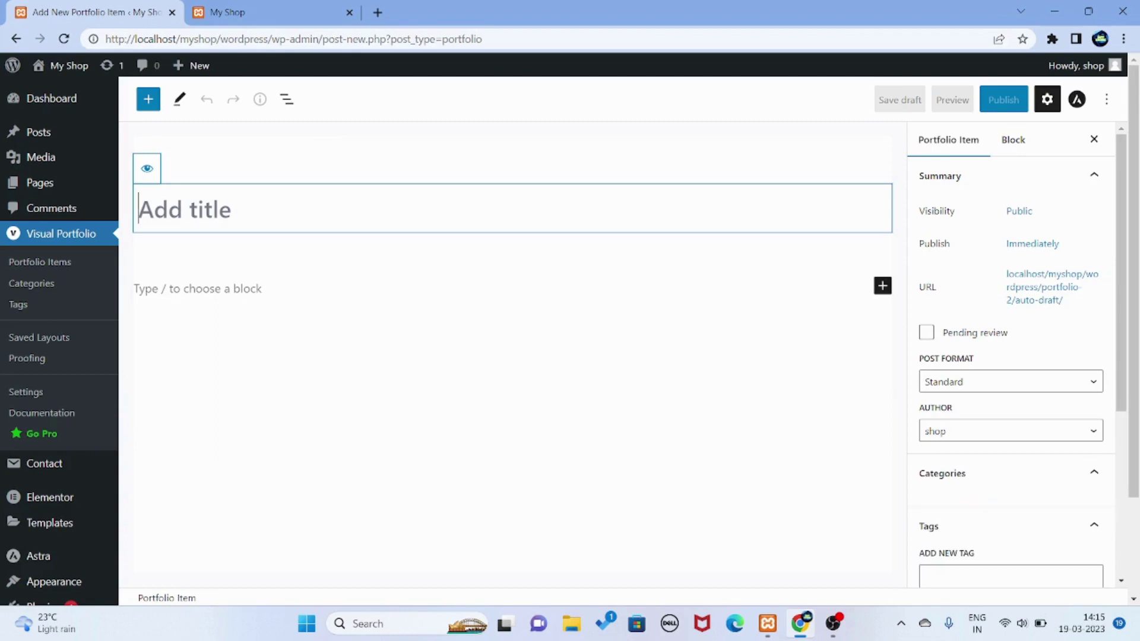
Title the new portfolio item "Landing Page"
type("Landing")
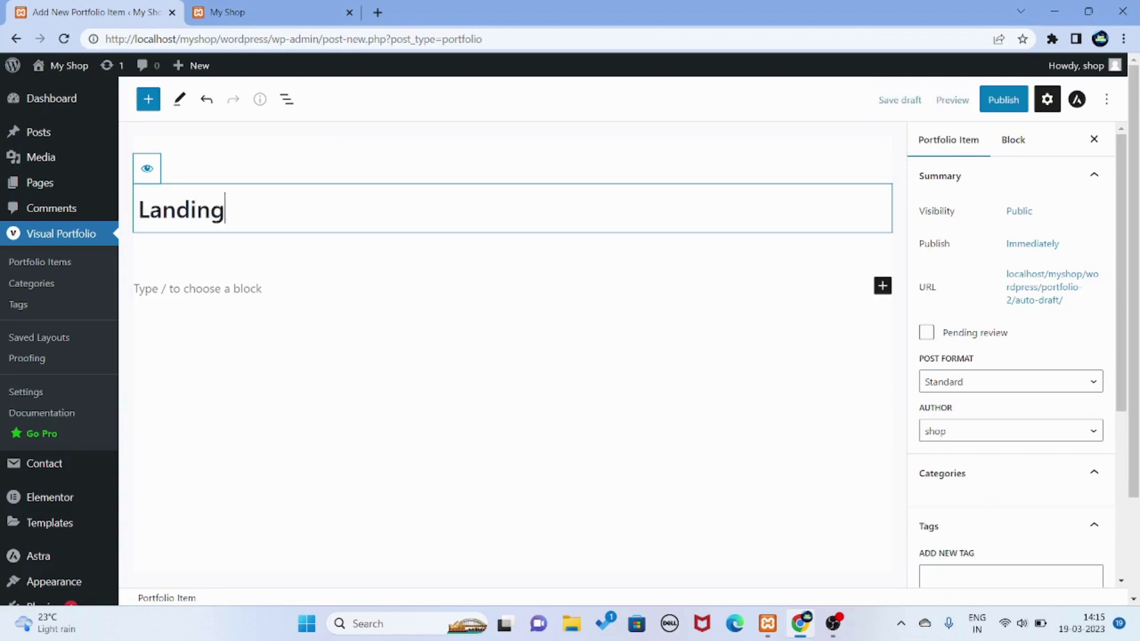
type(" pga")
key("BackSpace")
key("BackSpace")
key("BackSpace")
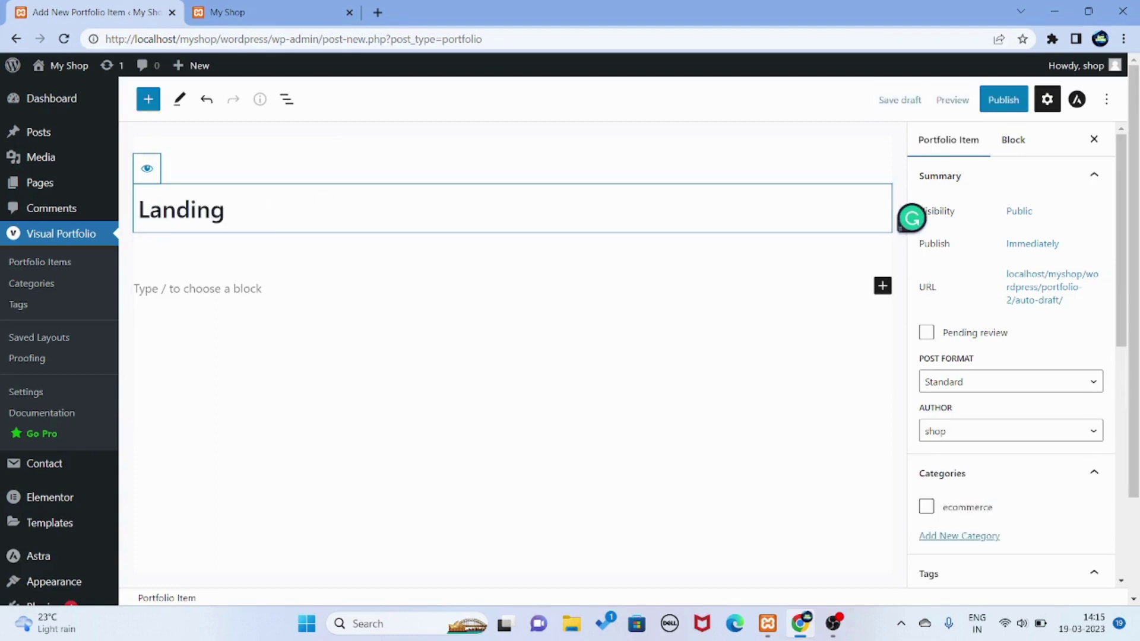
type("Page")
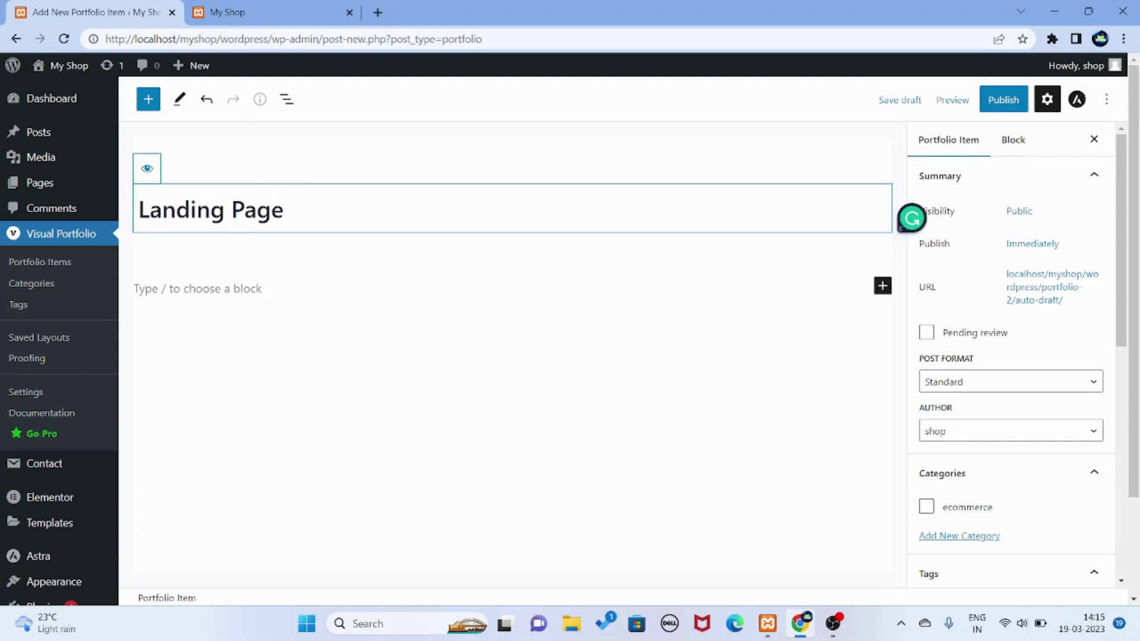
Insert a Tiles block into the body of the portfolio item below its title
left_click(372, 293)
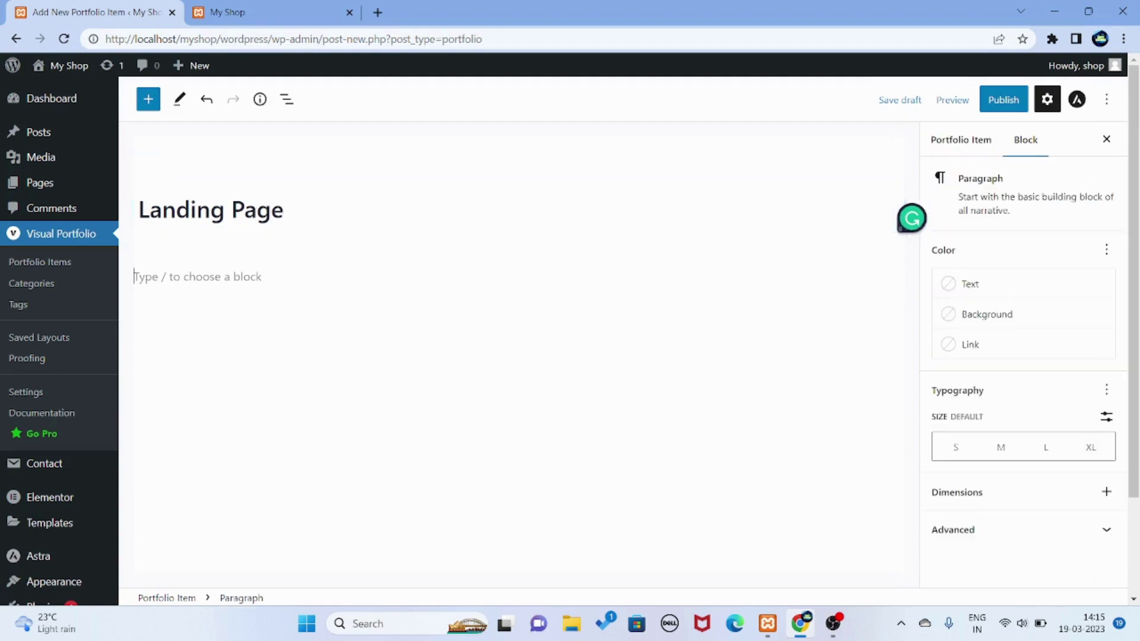
left_click(894, 274)
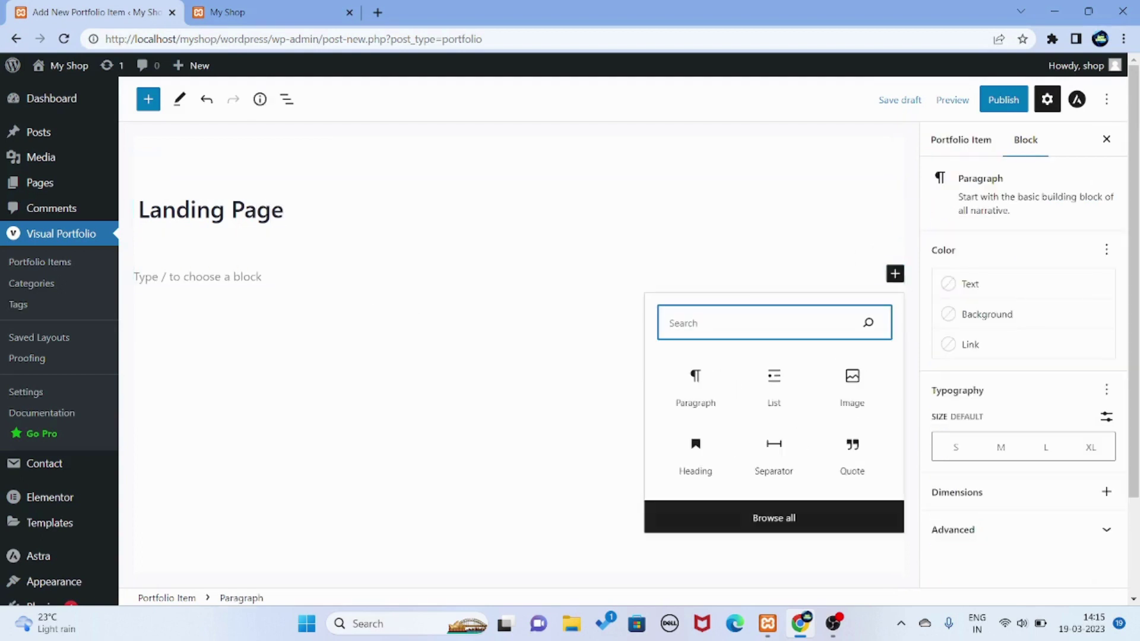
type("tile")
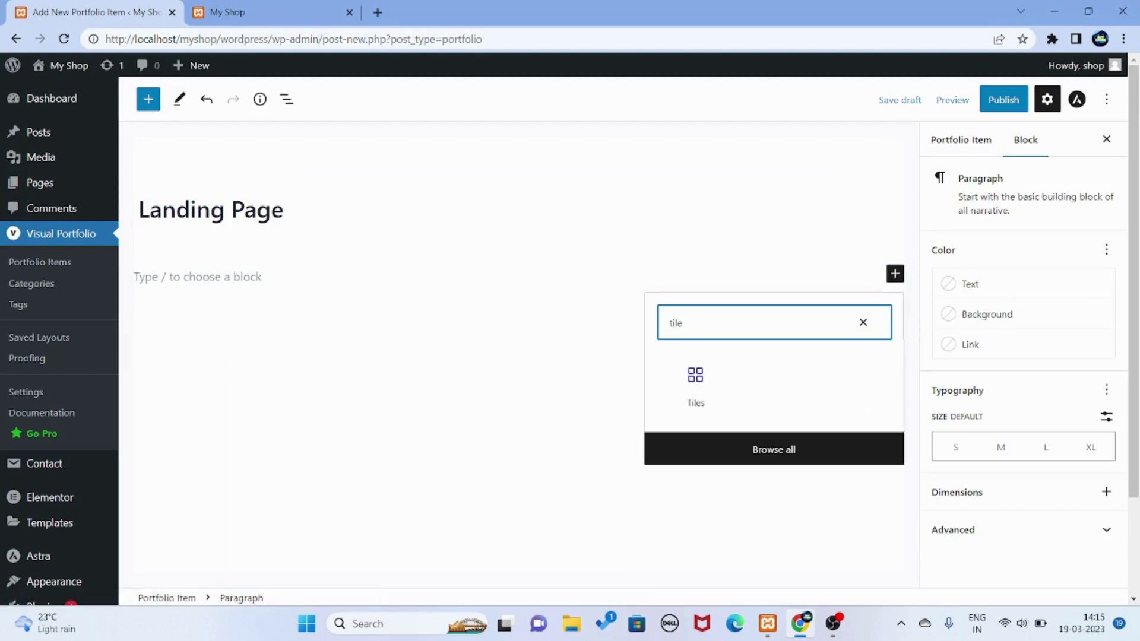
left_click(695, 380)
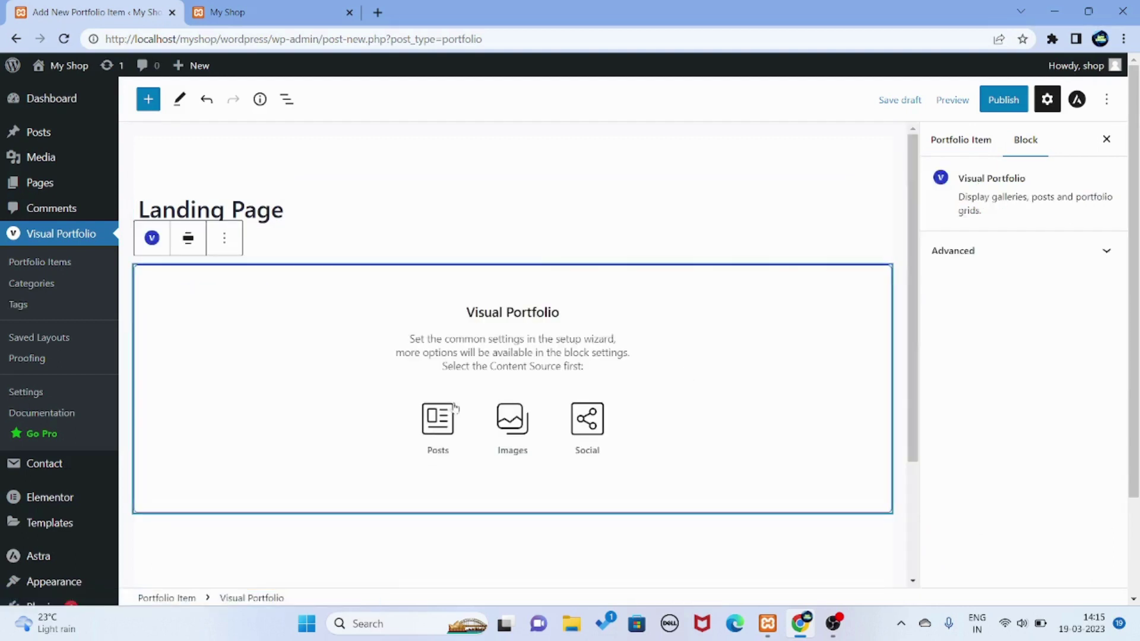
Choose Images as the block's content source and upload the screencapture-gym and screencapture-affiliate PNG files from Downloads
left_click(502, 425)
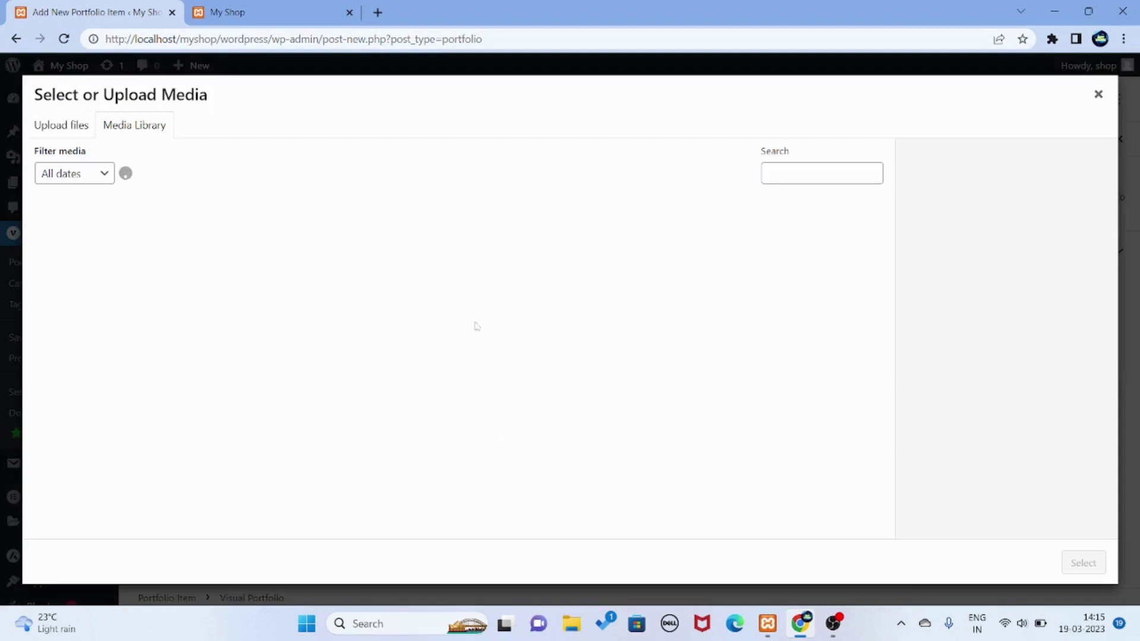
left_click(50, 119)
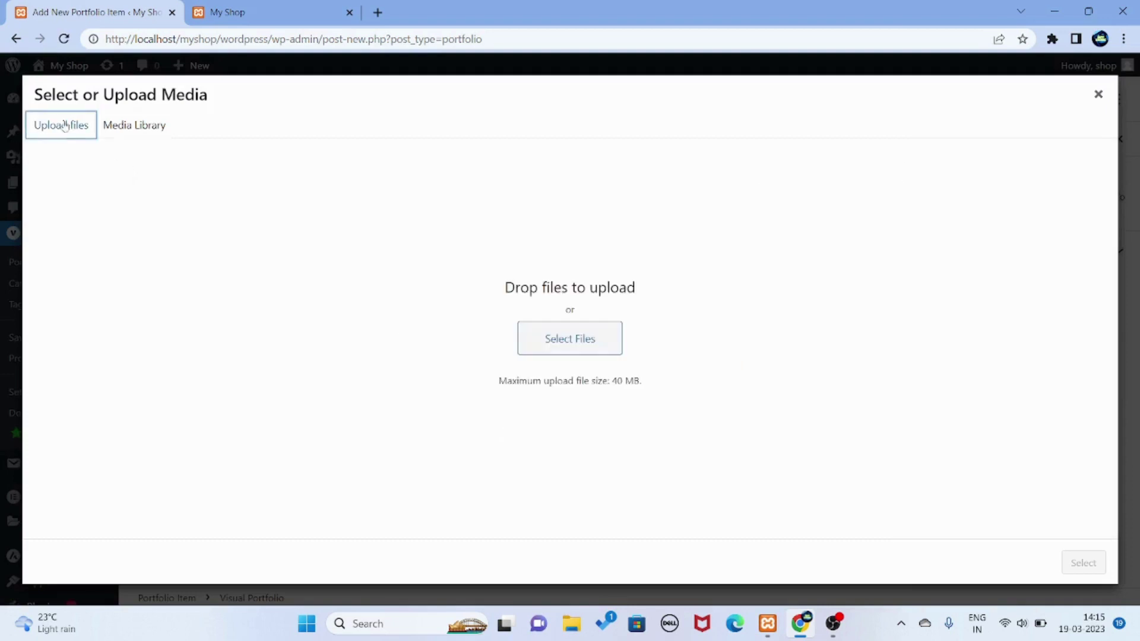
left_click(553, 351)
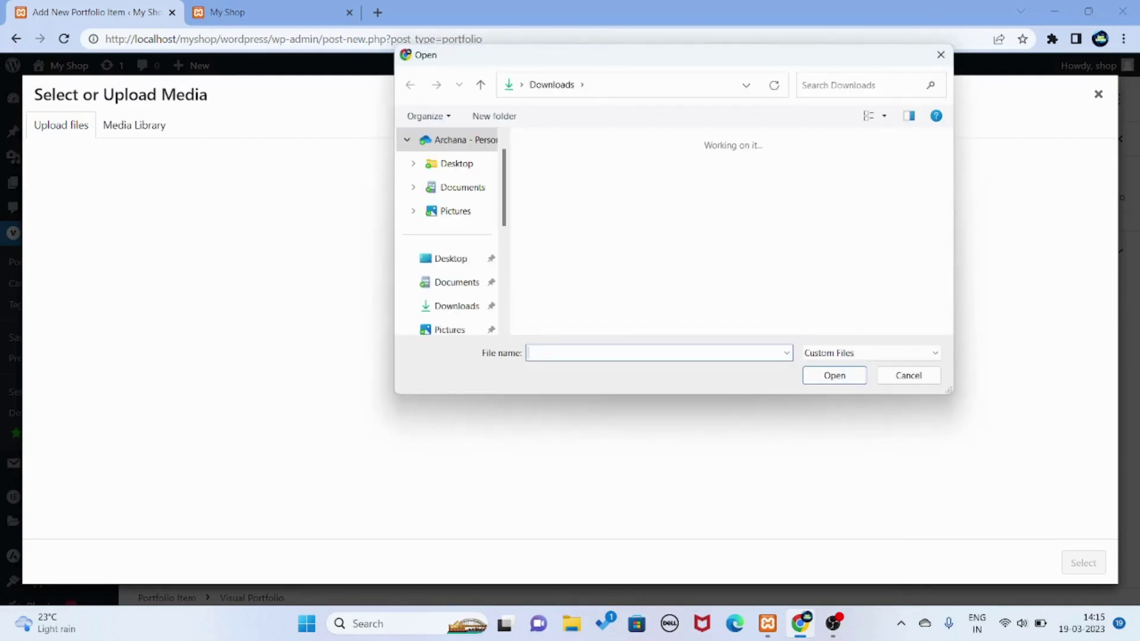
left_click(753, 171)
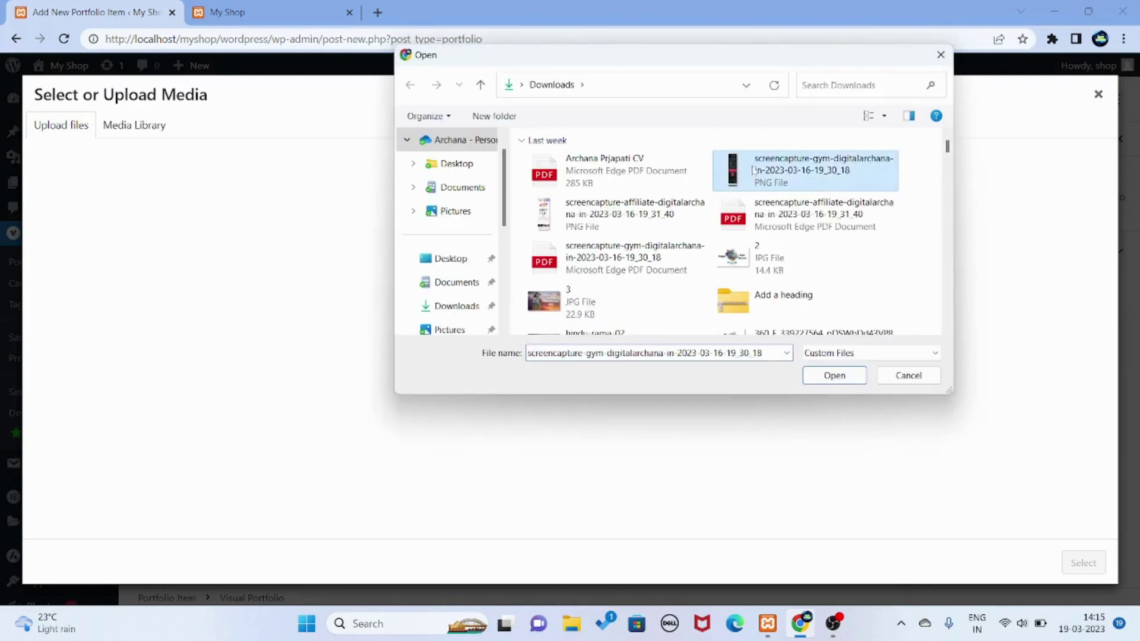
left_click(568, 219, "ctrl")
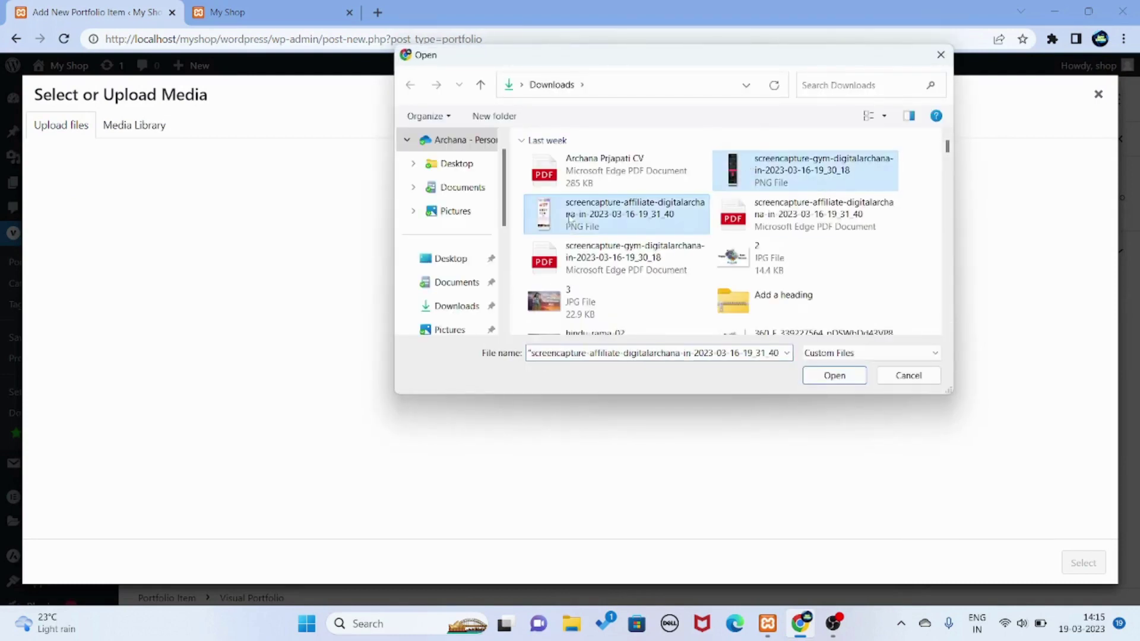
left_click(843, 375)
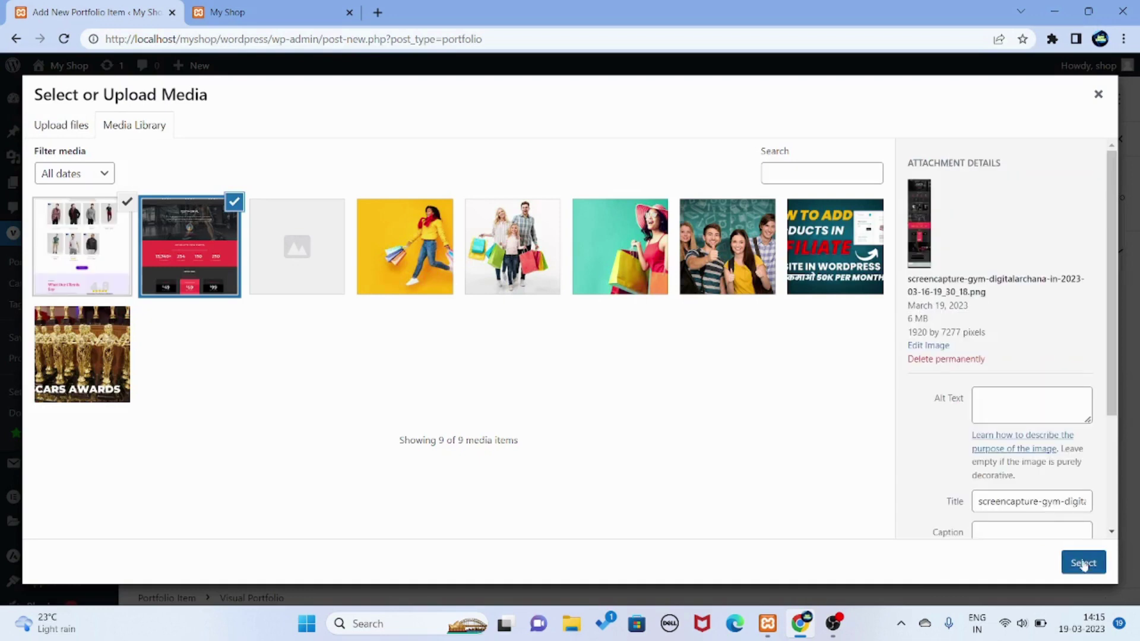
Add the two uploaded screenshots to the block's gallery and continue to the Items Style stage of the setup
left_click(1084, 564)
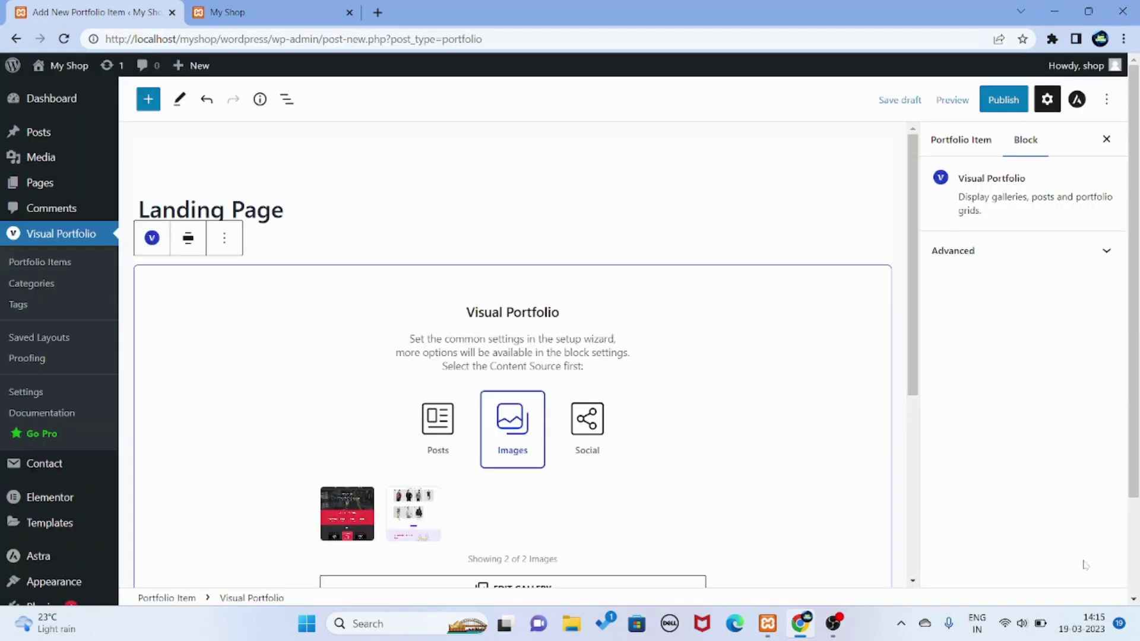
scroll(748, 475, "down", 2)
left_click(817, 471)
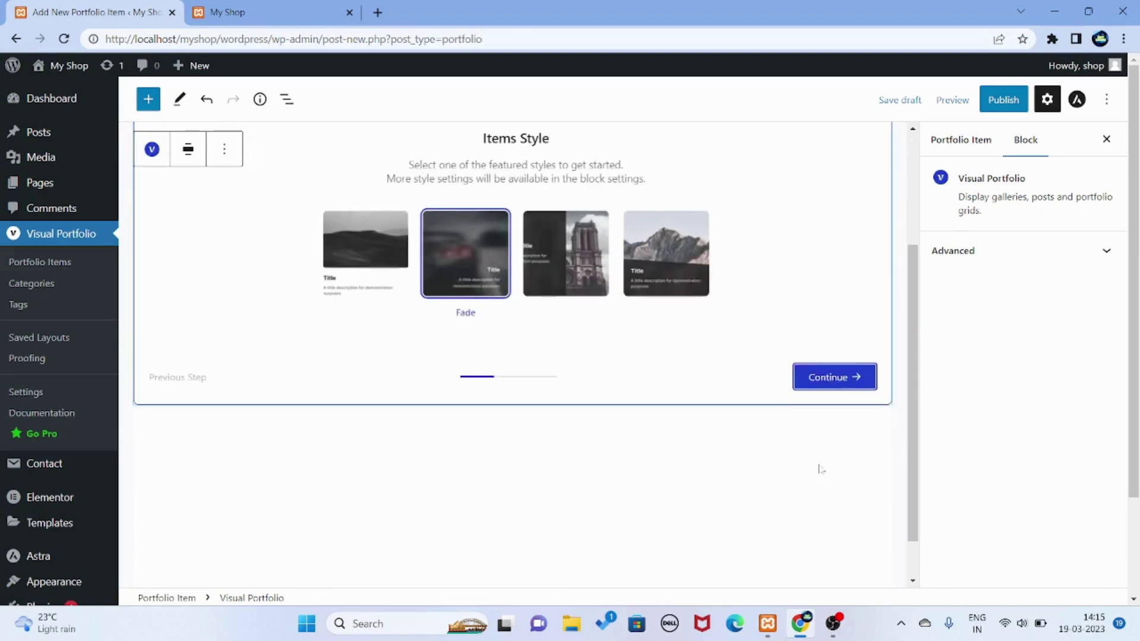
Keep the Fade items style, enable Filter and Pagination in the additional settings, and complete the block's setup
left_click(842, 358)
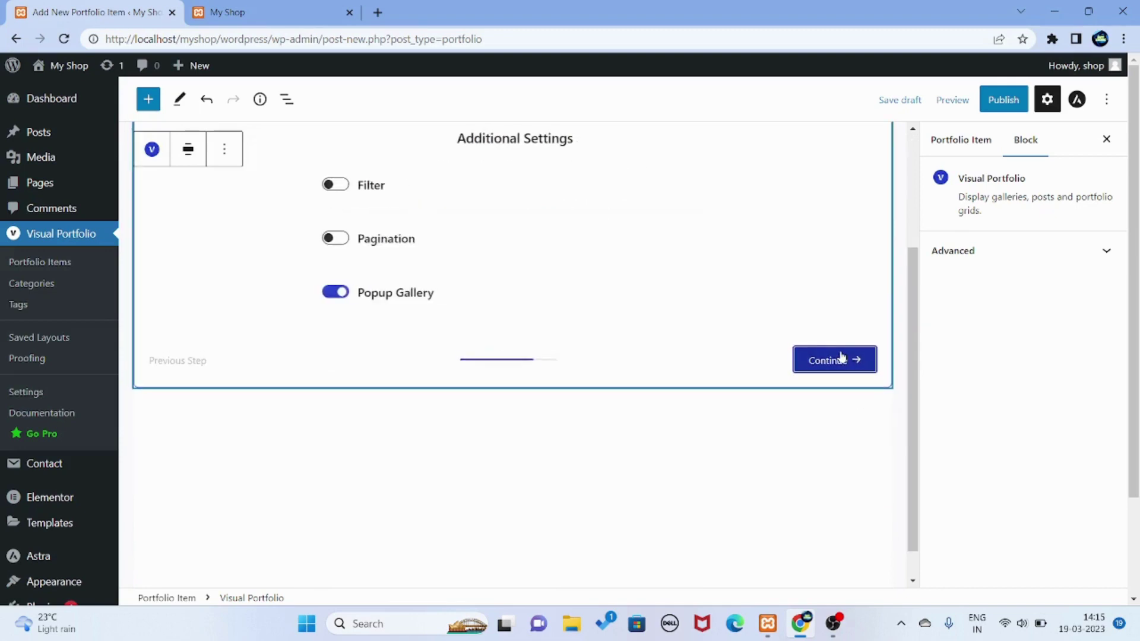
left_click(334, 240)
left_click(333, 185)
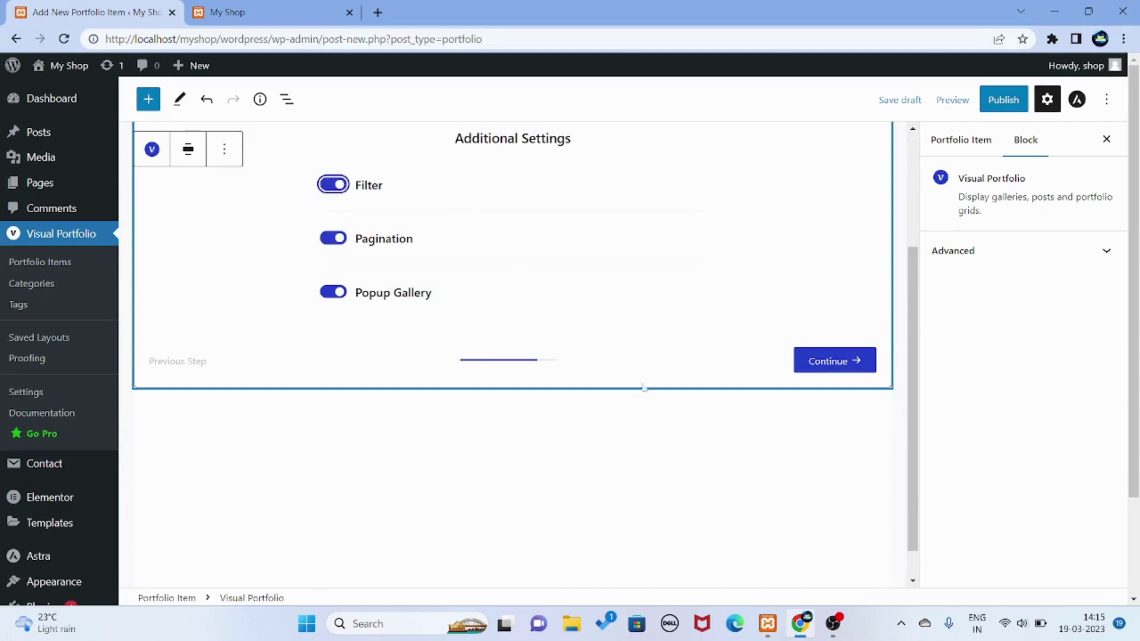
left_click(812, 359)
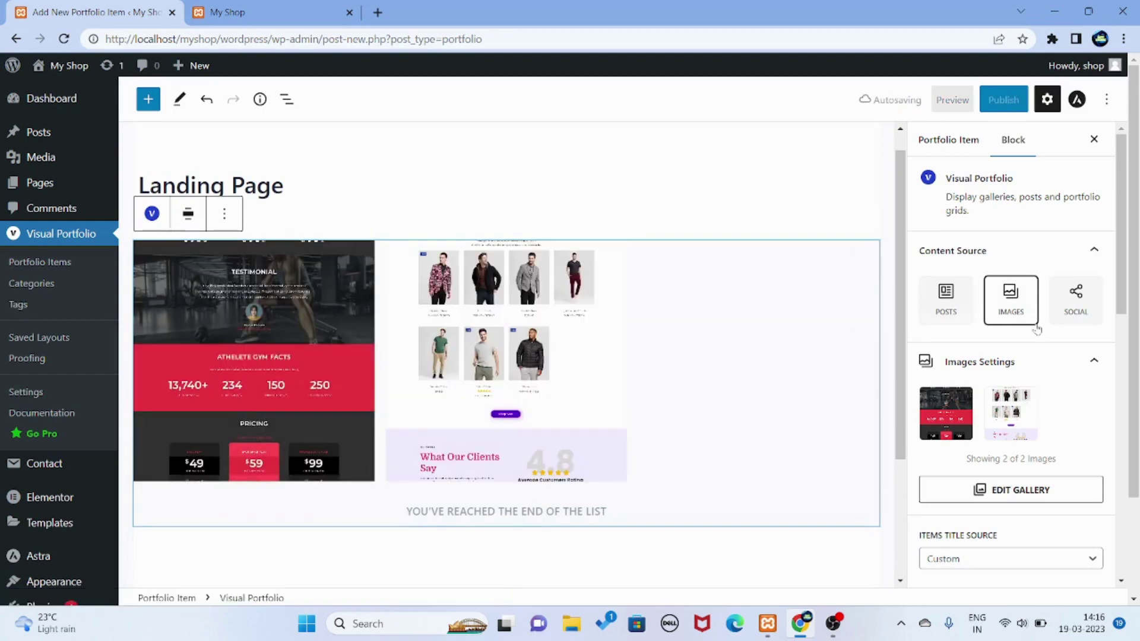
Examine the gallery block's Layout section and its Filter settings without changing them
scroll(1036, 328, "down", 1)
scroll(1037, 329, "down", 10)
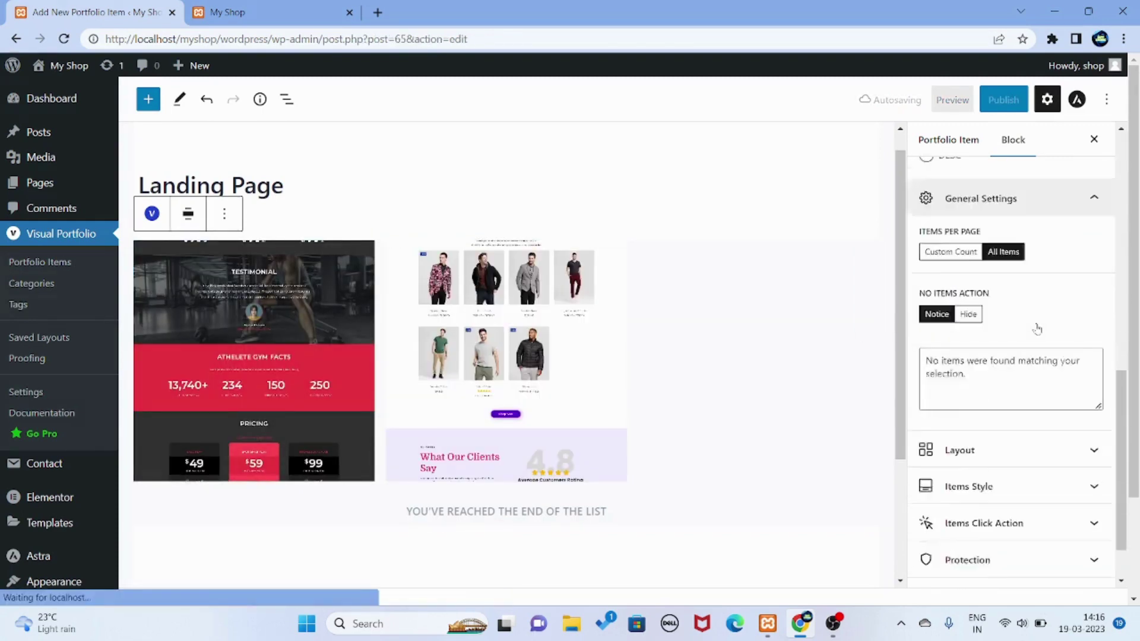
left_click(1007, 405)
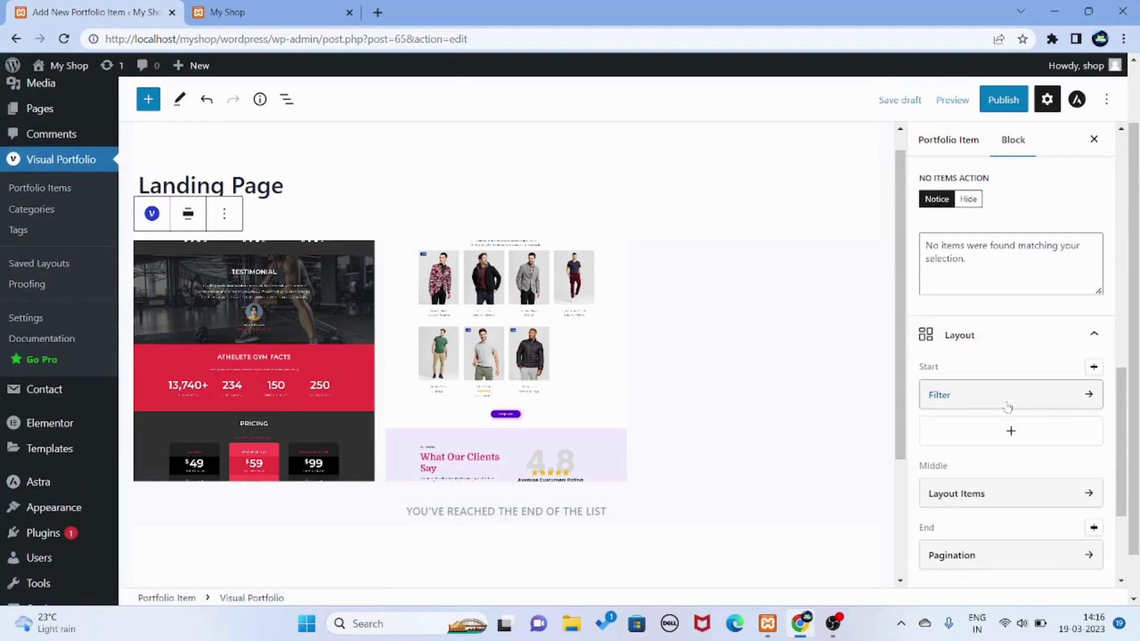
left_click(1009, 211)
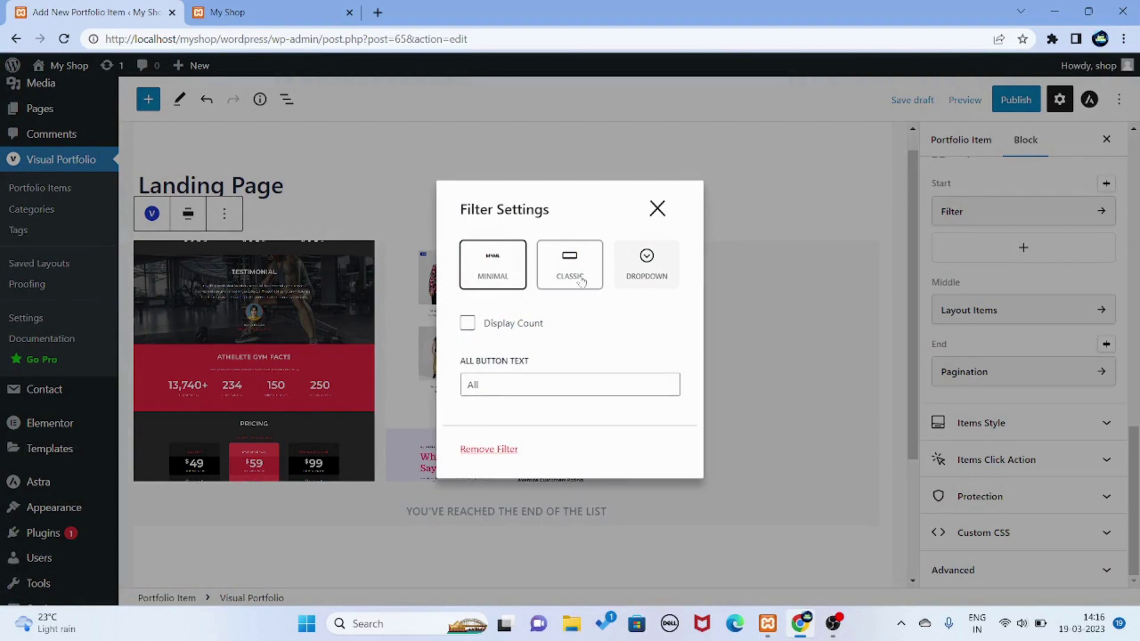
left_click(657, 209)
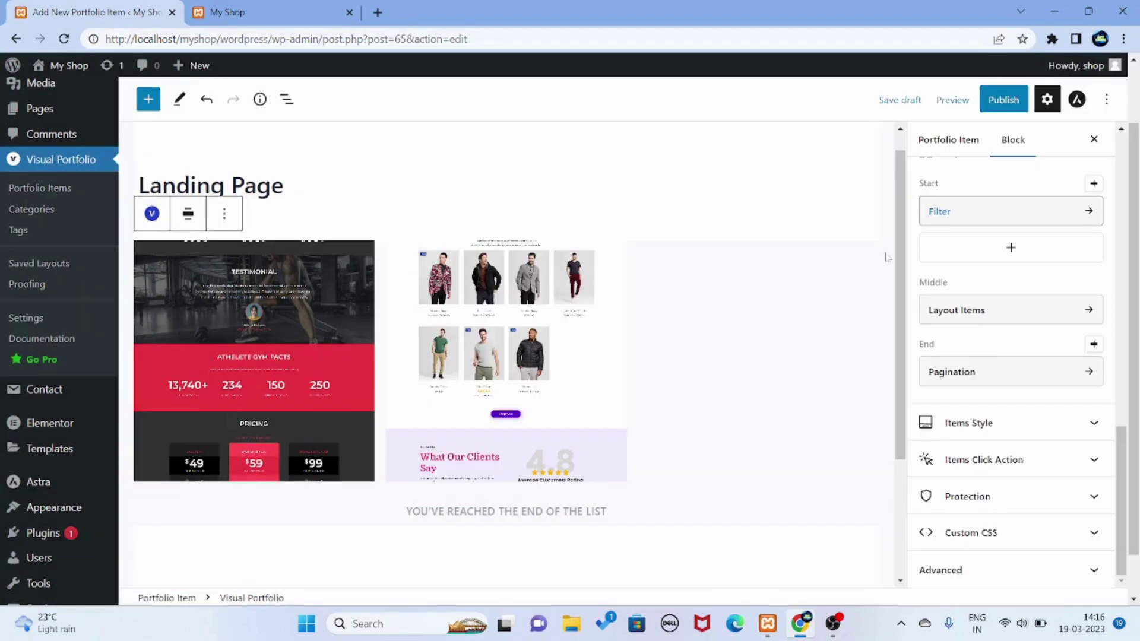
Change the gallery block's items layout to Masonry
left_click(1001, 303)
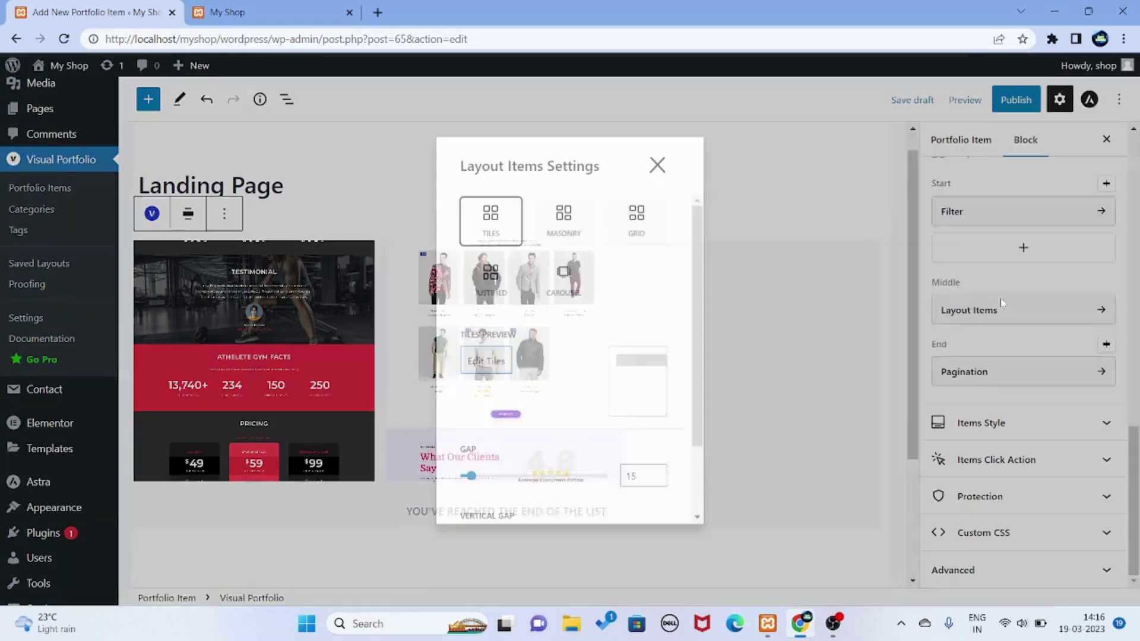
left_click(568, 238)
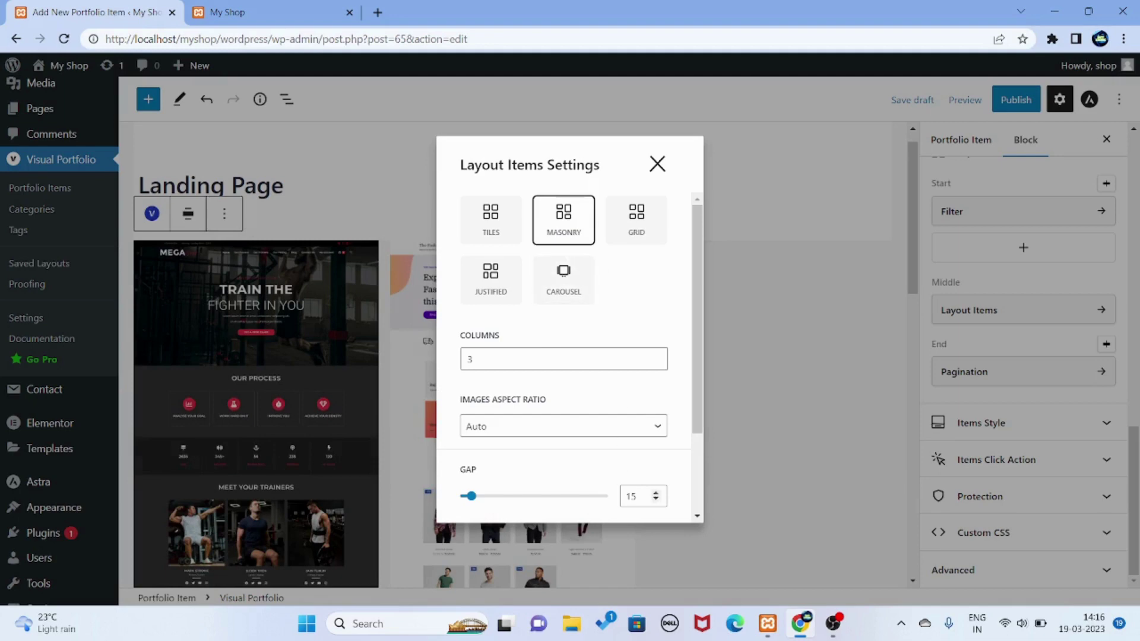
left_click(655, 165)
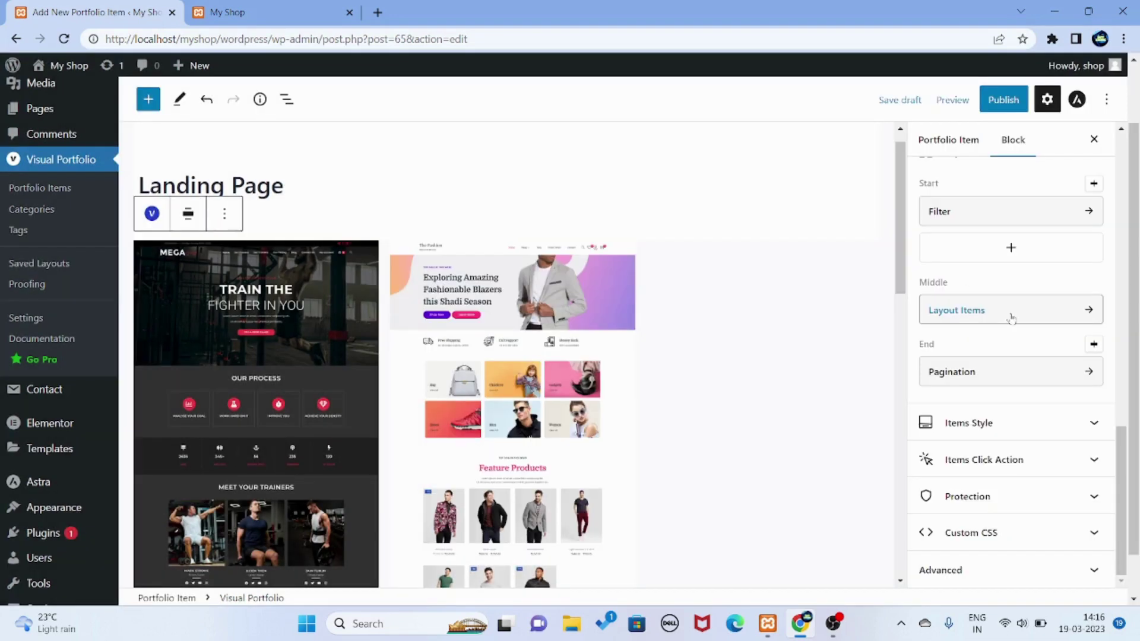
Set the overlay background color in the gallery's Items Style to semi-transparent black, hex 0000009C
left_click(1031, 429)
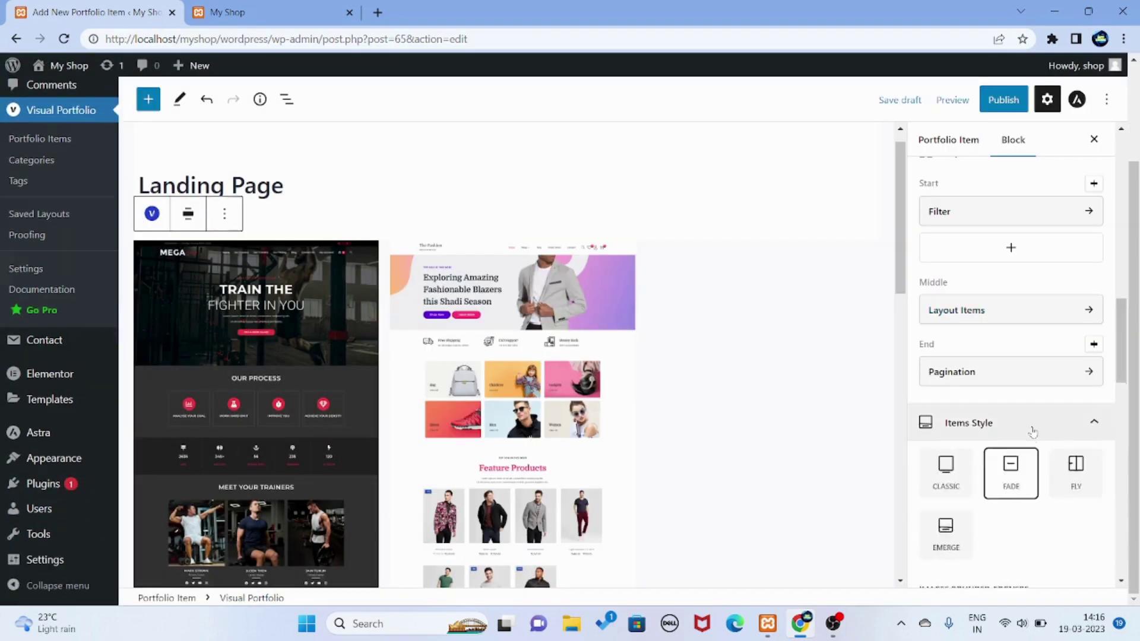
scroll(1033, 432, "down", 5)
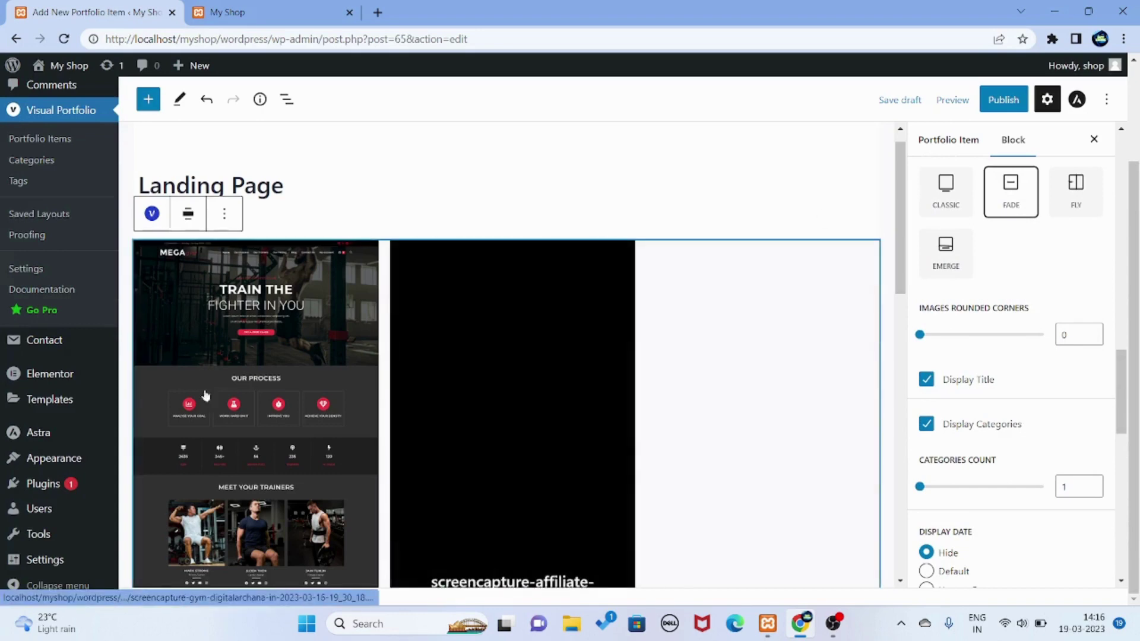
scroll(478, 413, "down", 1)
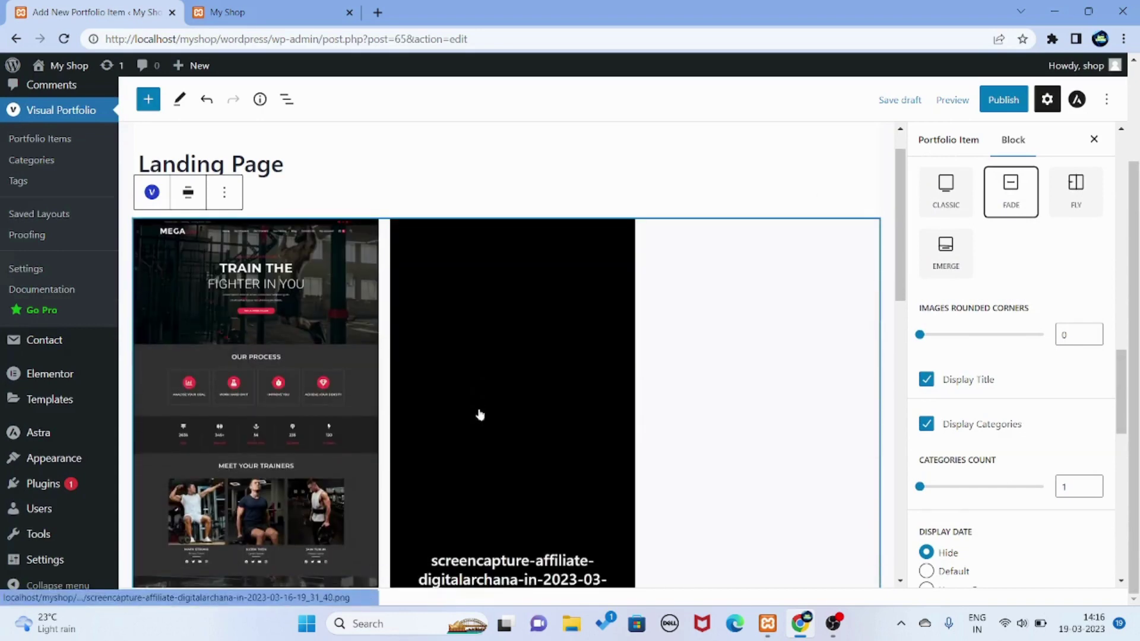
scroll(553, 317, "down", 4)
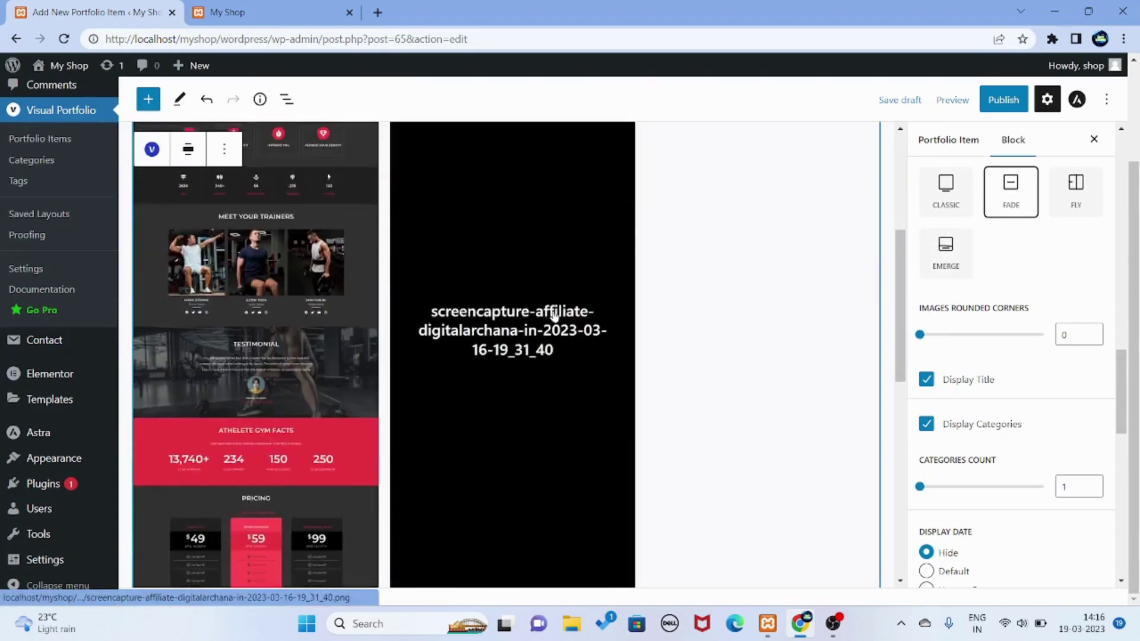
scroll(980, 298, "down", 7)
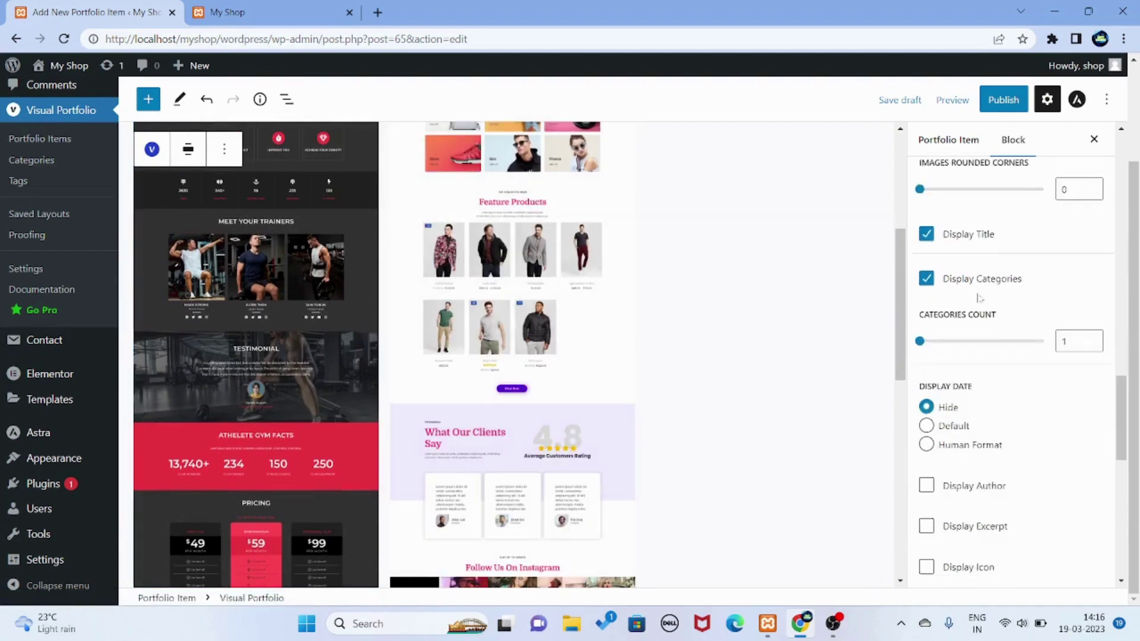
scroll(949, 455, "down", 1)
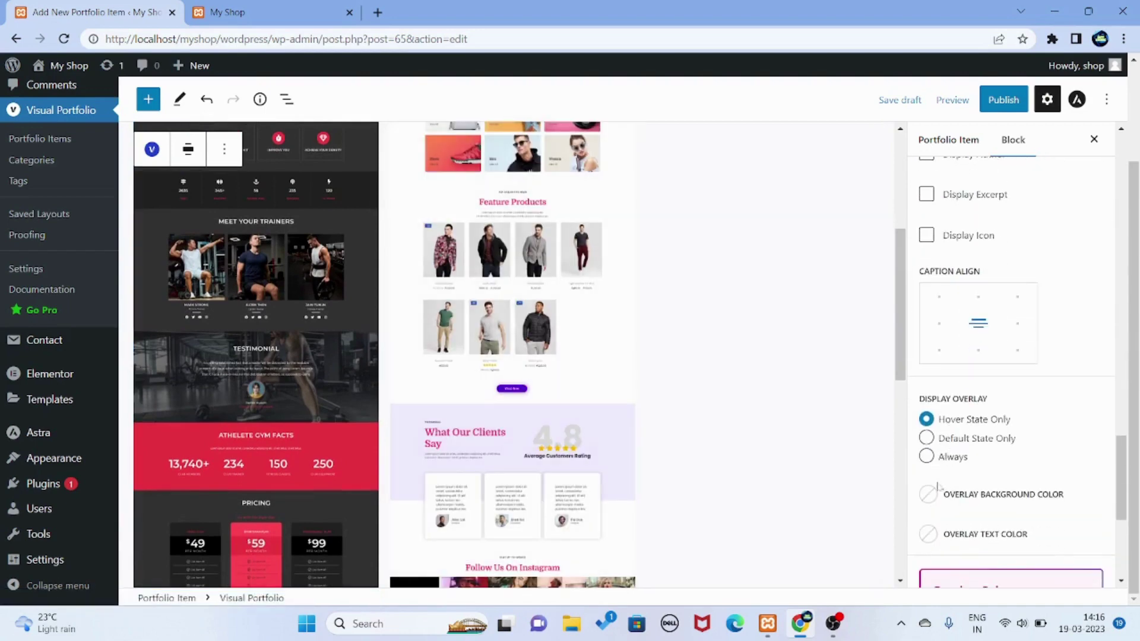
left_click(937, 503)
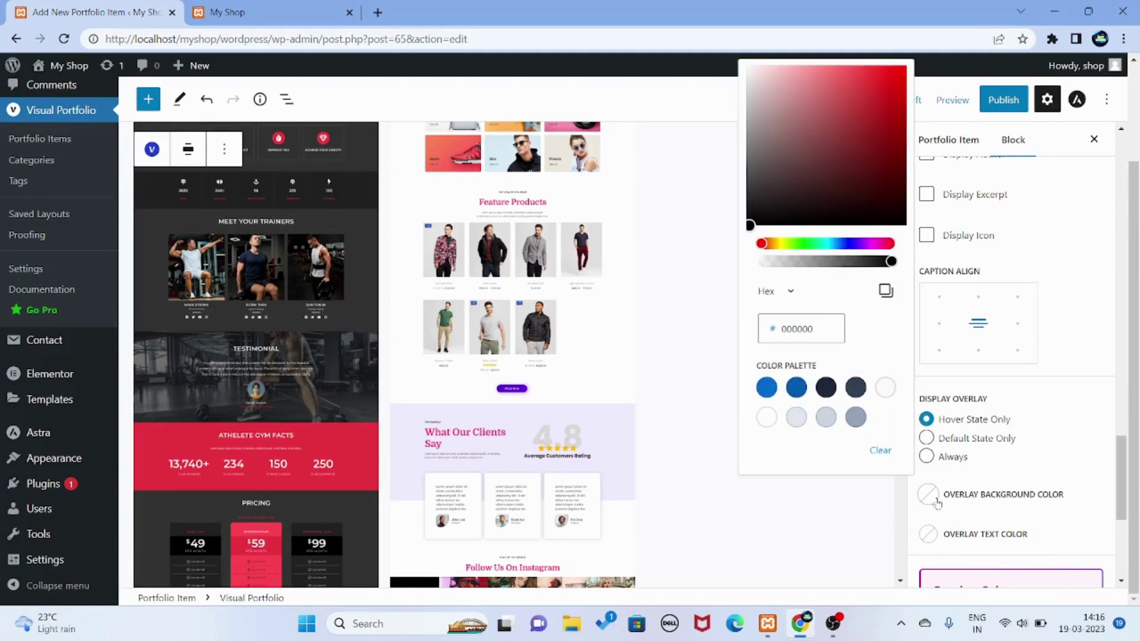
left_click(836, 262)
left_click_drag(835, 261, 830, 261)
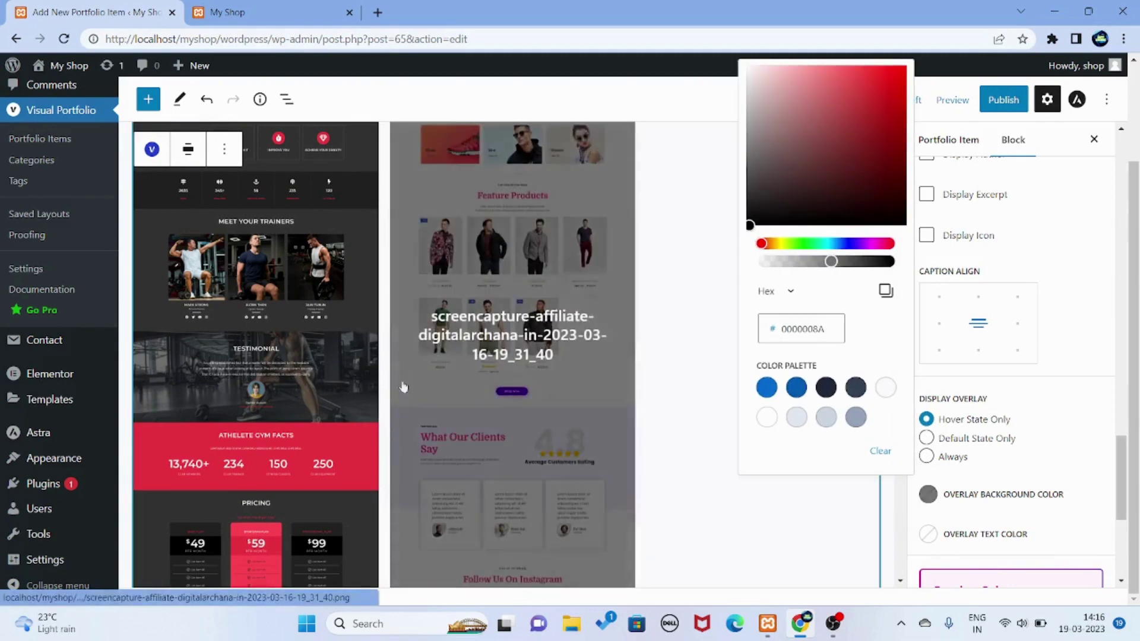
left_click(842, 262)
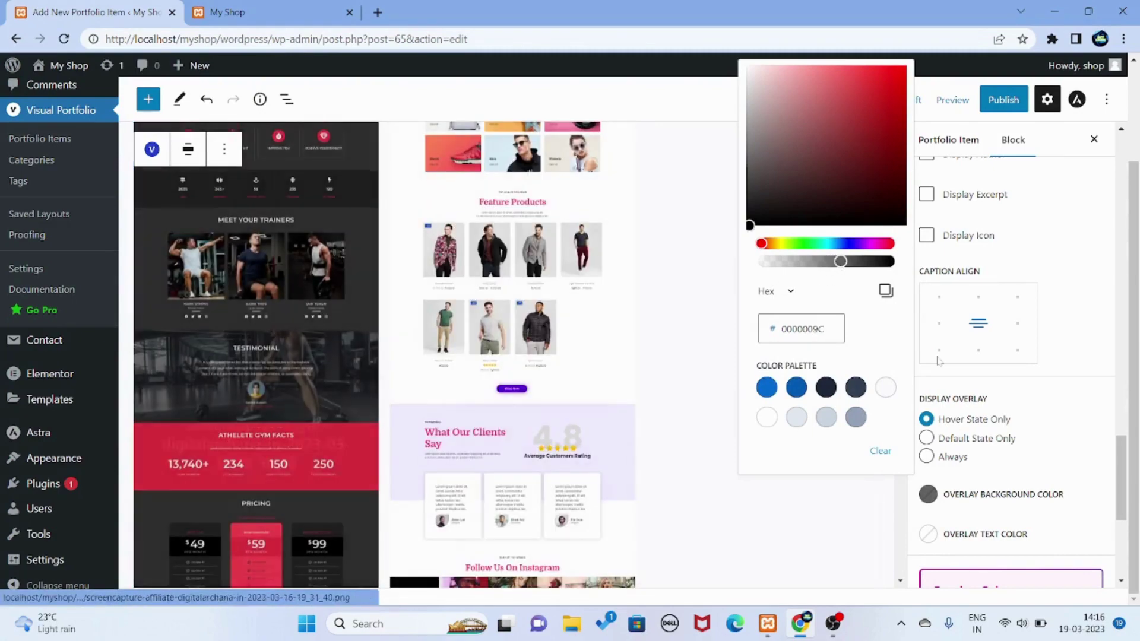
left_click(1072, 303)
Check the block's Items Click Action settings and publish the Landing Page portfolio item
scroll(1071, 303, "down", 5)
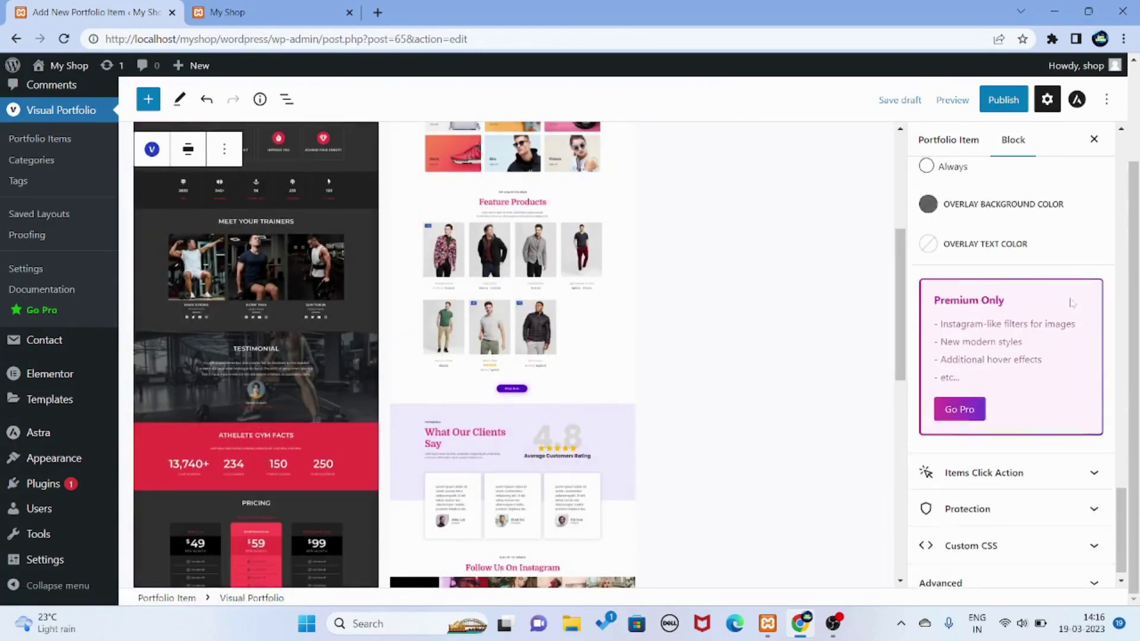
left_click(1005, 473)
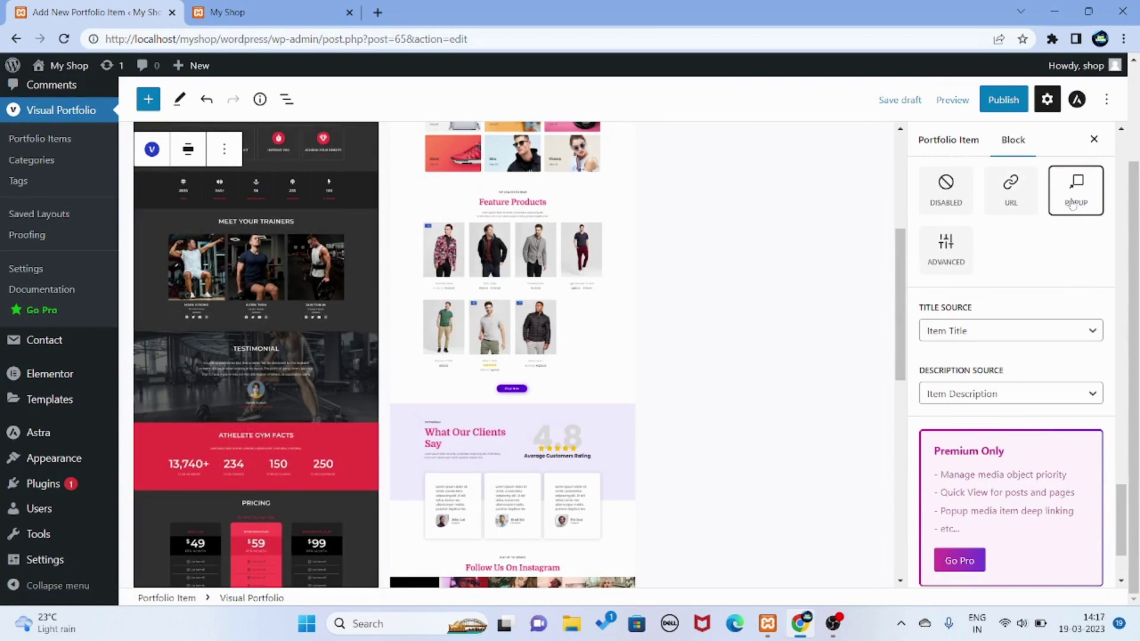
left_click(1026, 100)
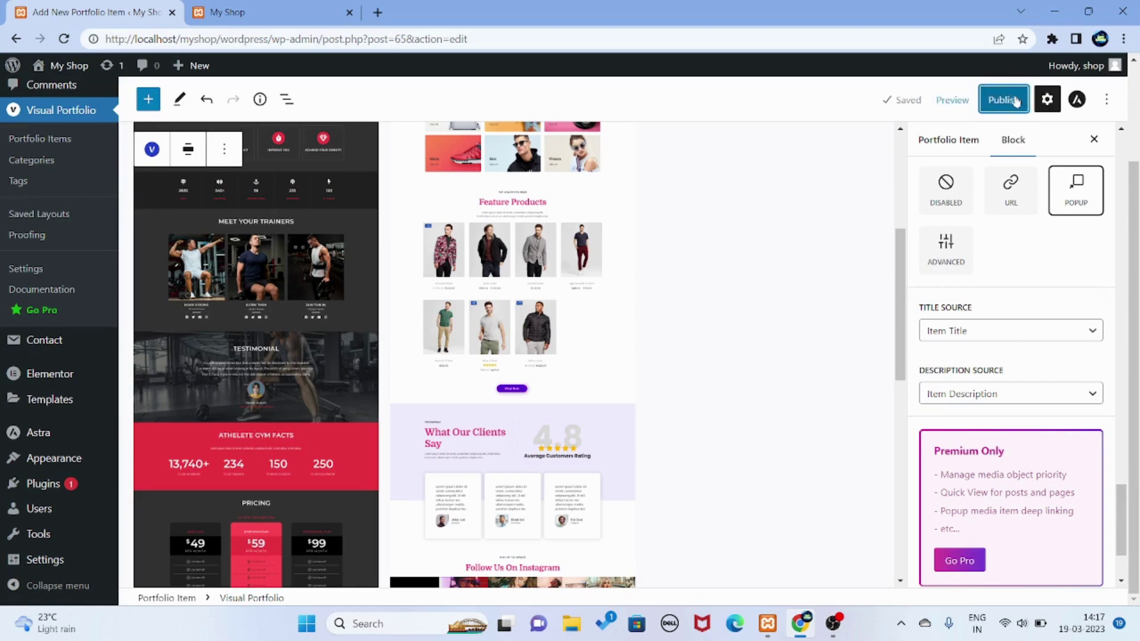
left_click(1015, 101)
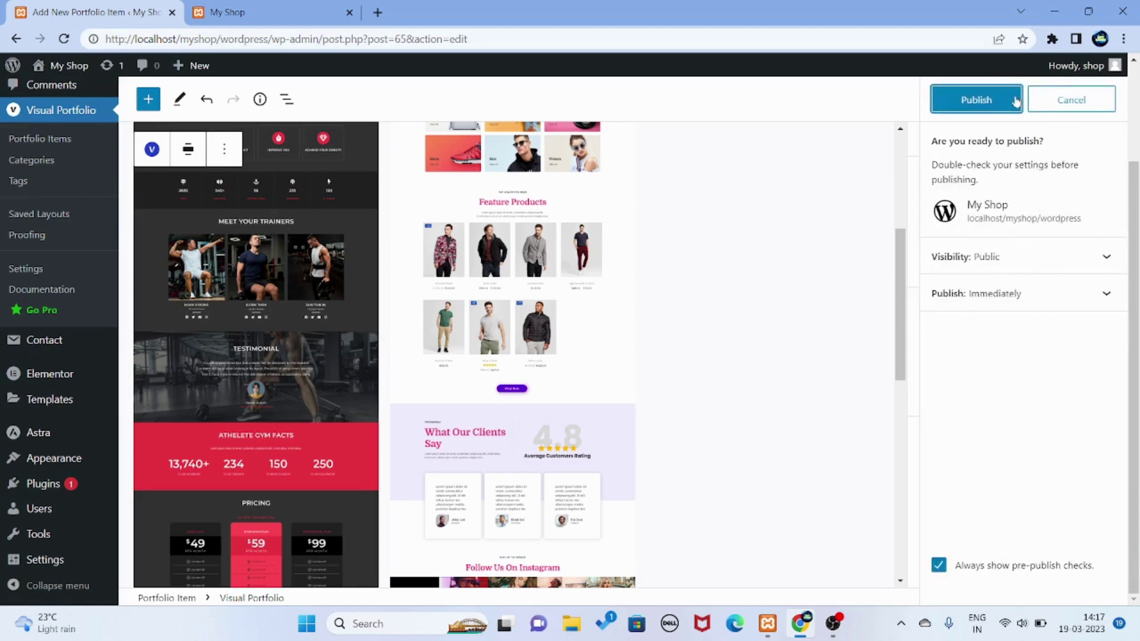
left_click(1017, 101)
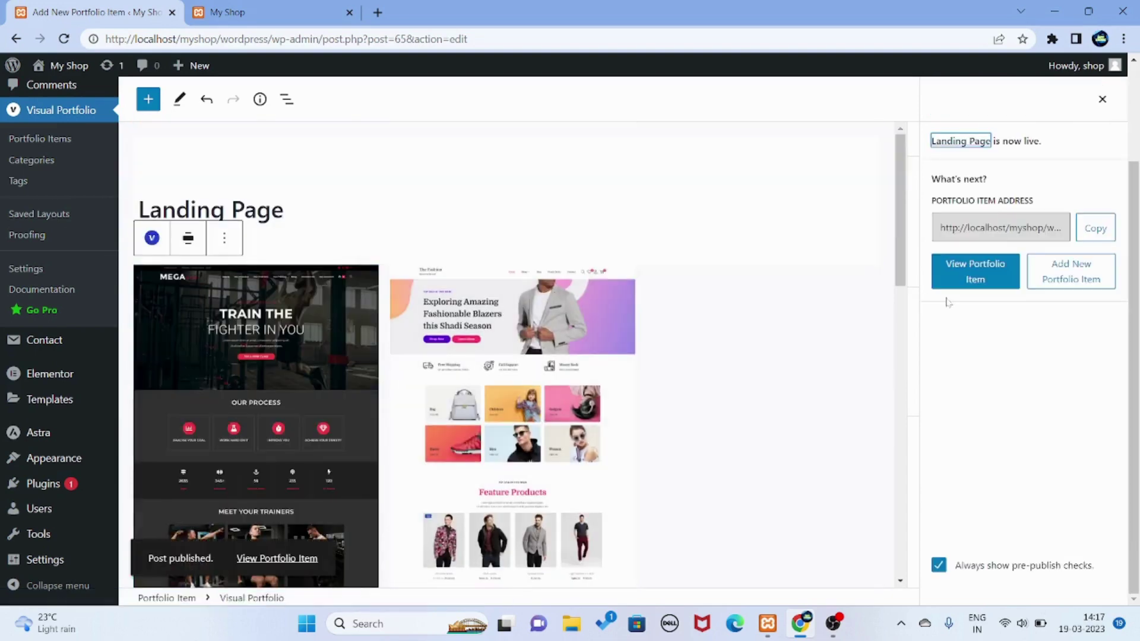
View the live Portfolio page from the site's page list and examine its grid of portfolio items
scroll(40, 169, "up", 2)
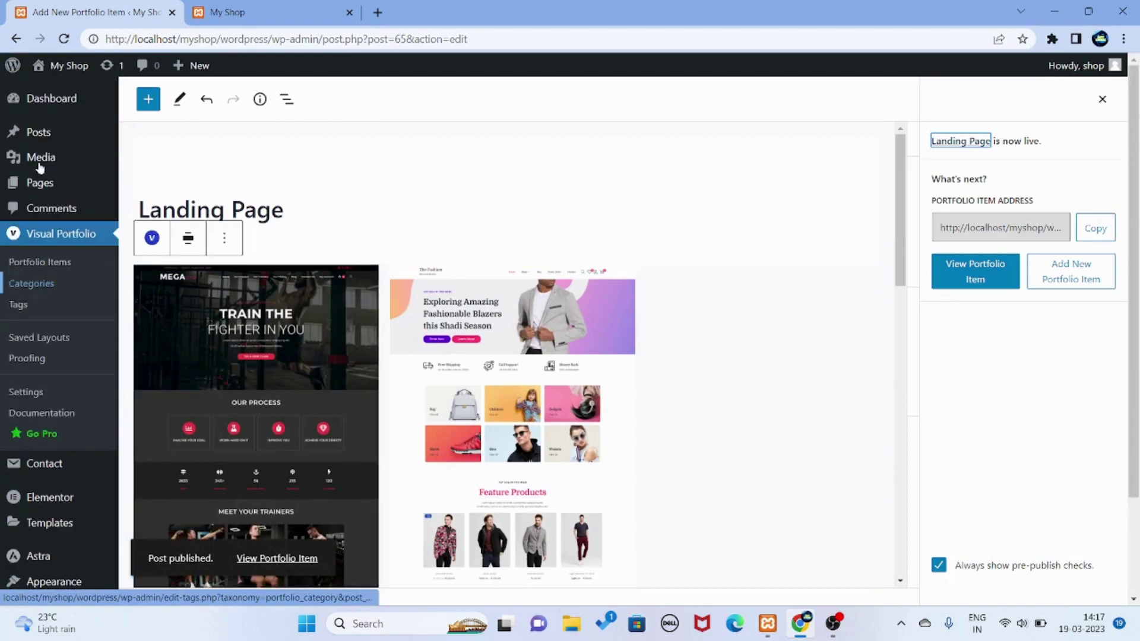
mouse_move(40, 168)
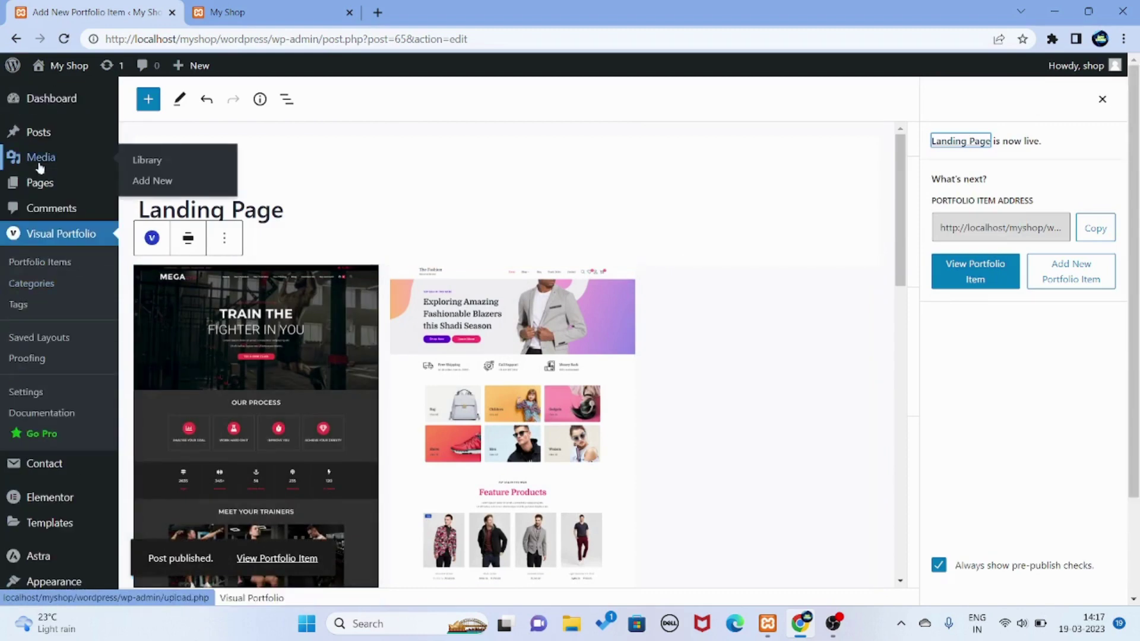
left_click(27, 190)
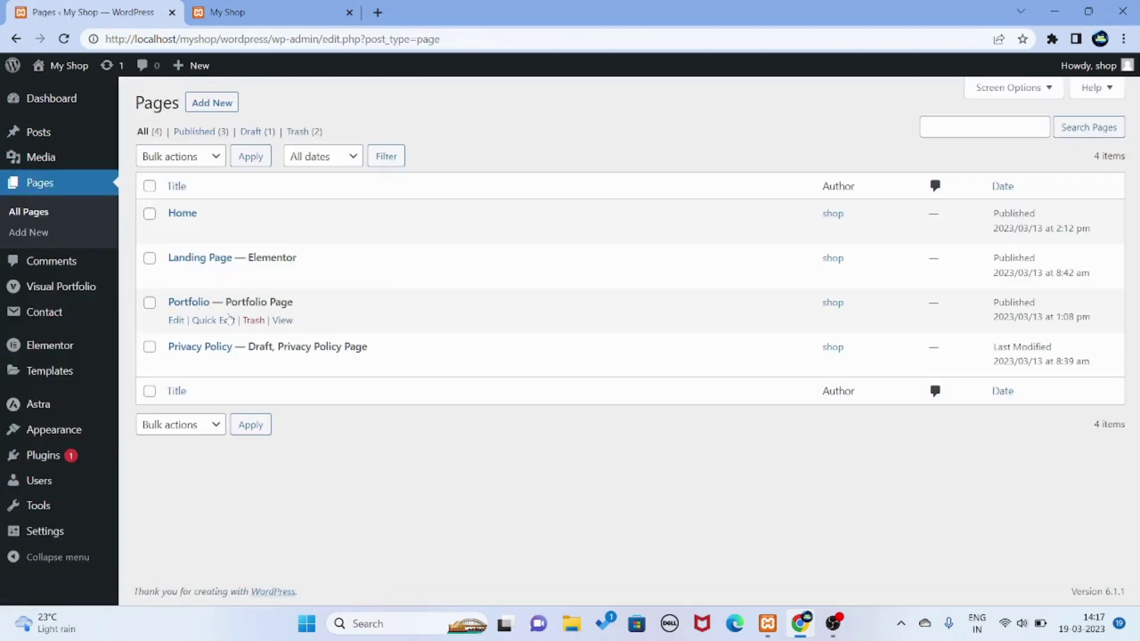
mouse_move(53, 285)
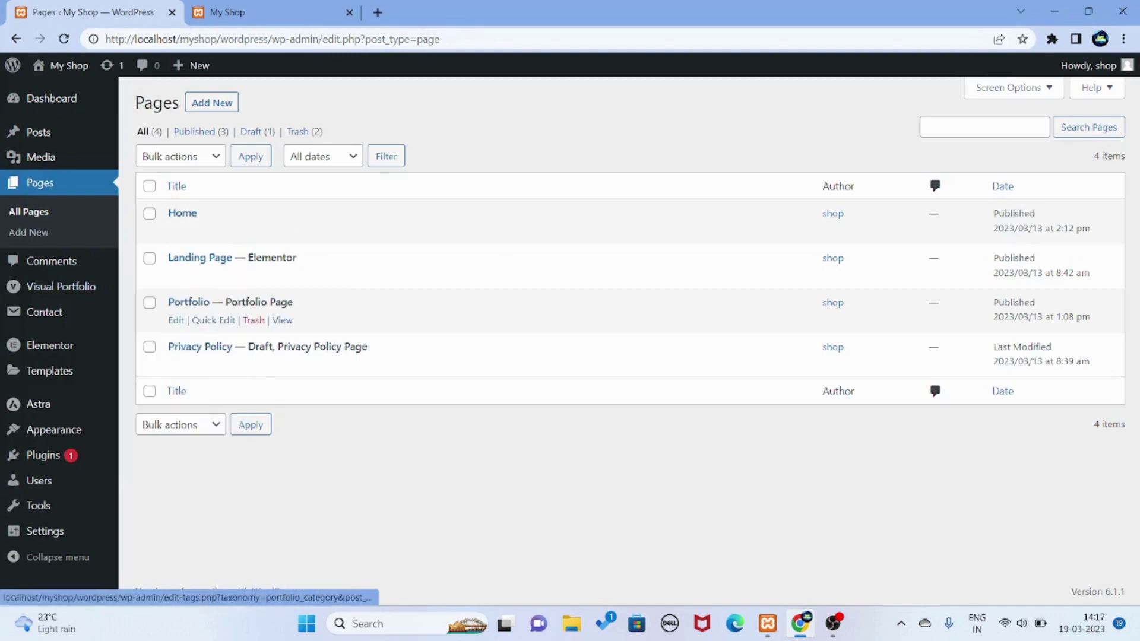
left_click(281, 321)
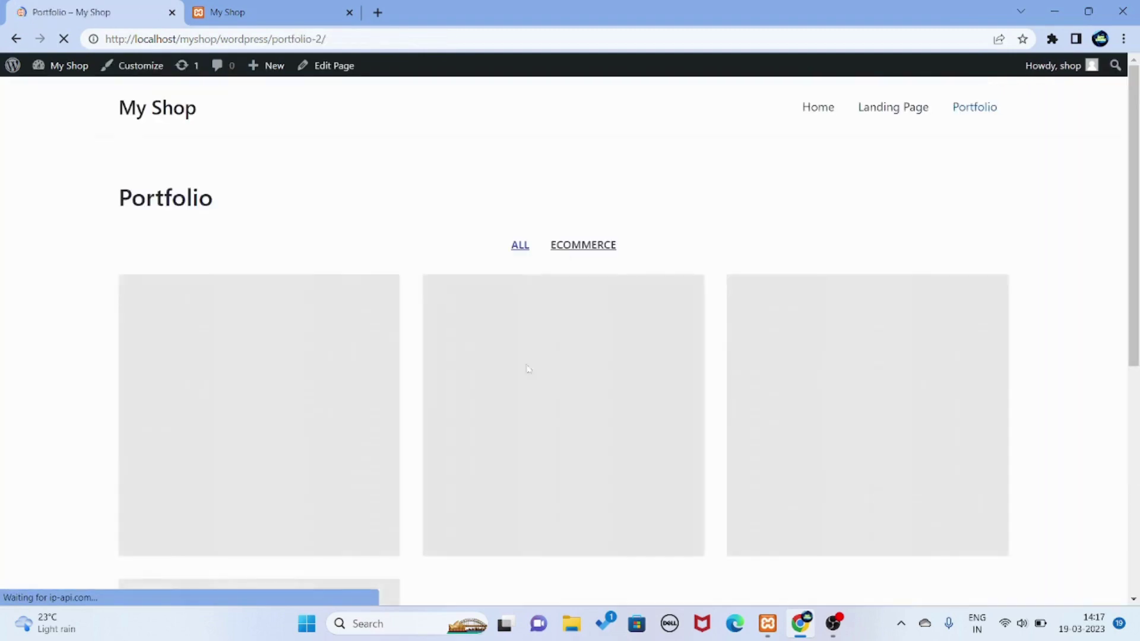
scroll(641, 393, "down", 4)
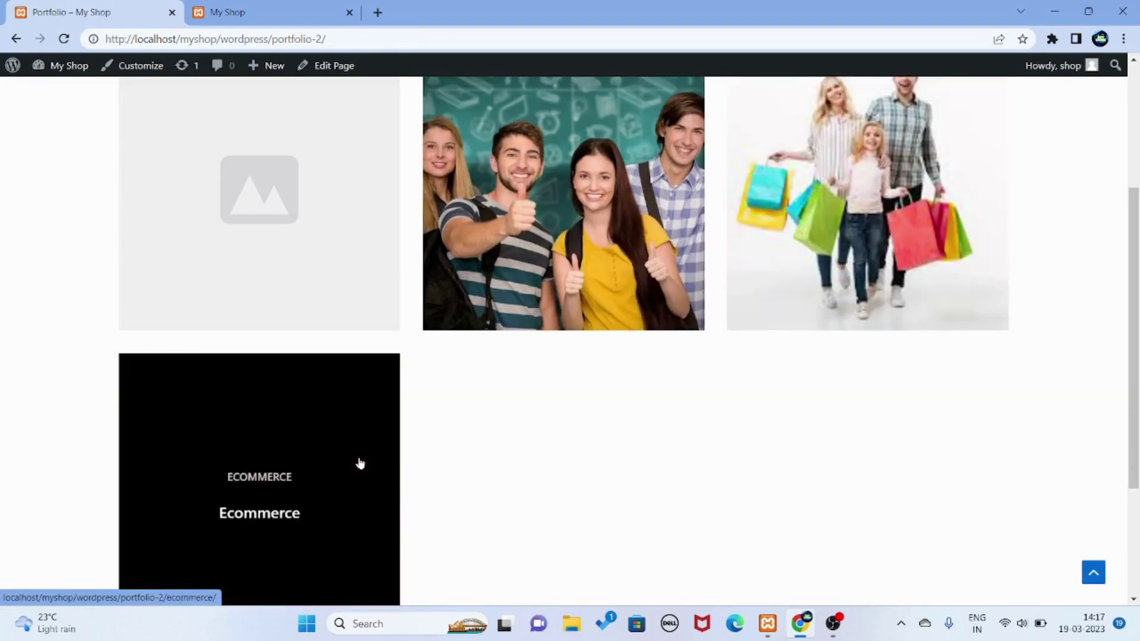
scroll(491, 238, "up", 3)
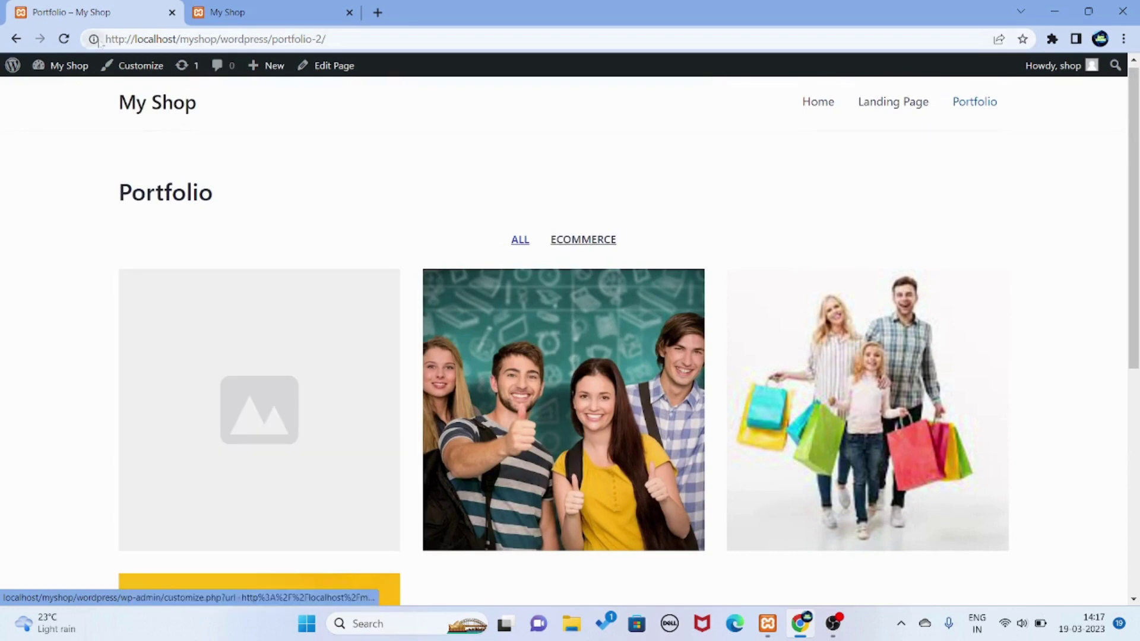
Return to the WordPress admin and open the Landing Page portfolio item for editing
left_click(19, 74)
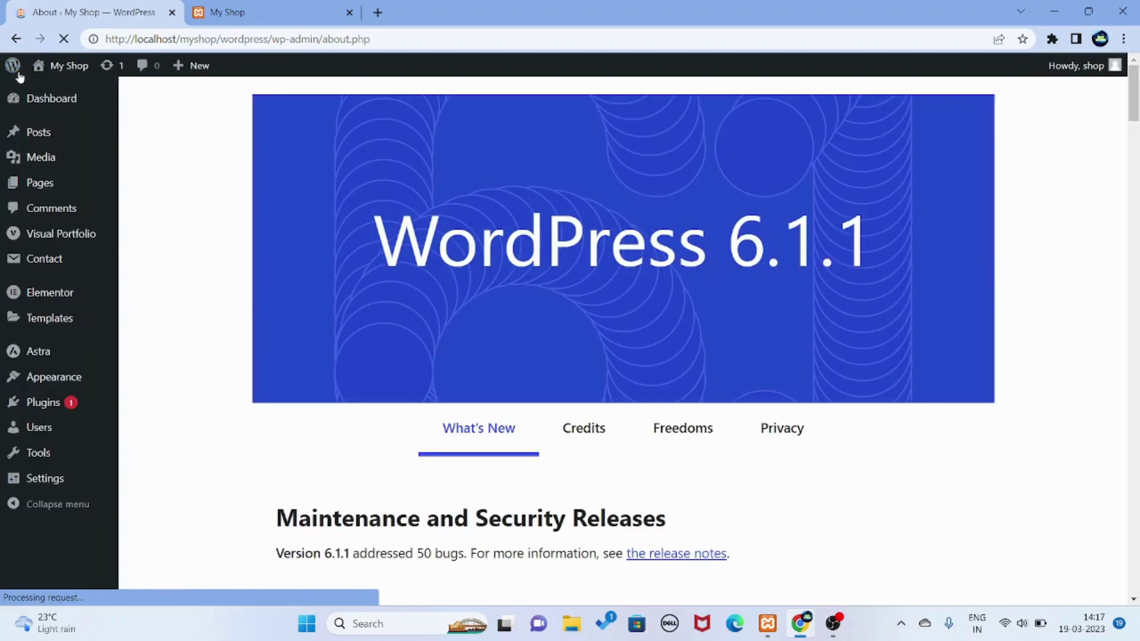
mouse_move(64, 380)
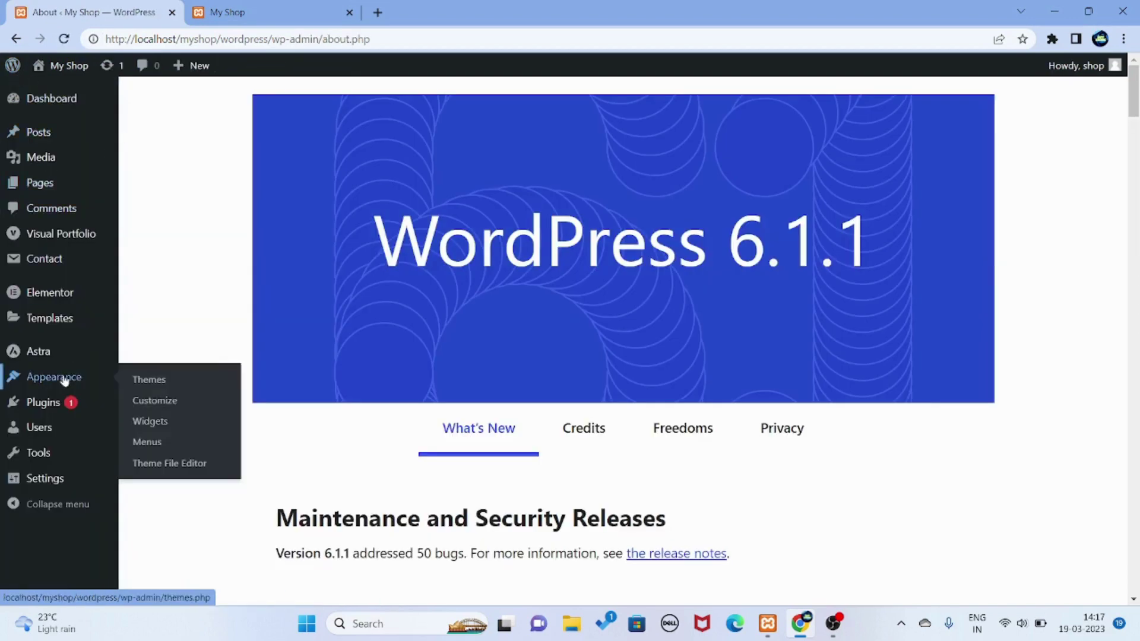
left_click(58, 238)
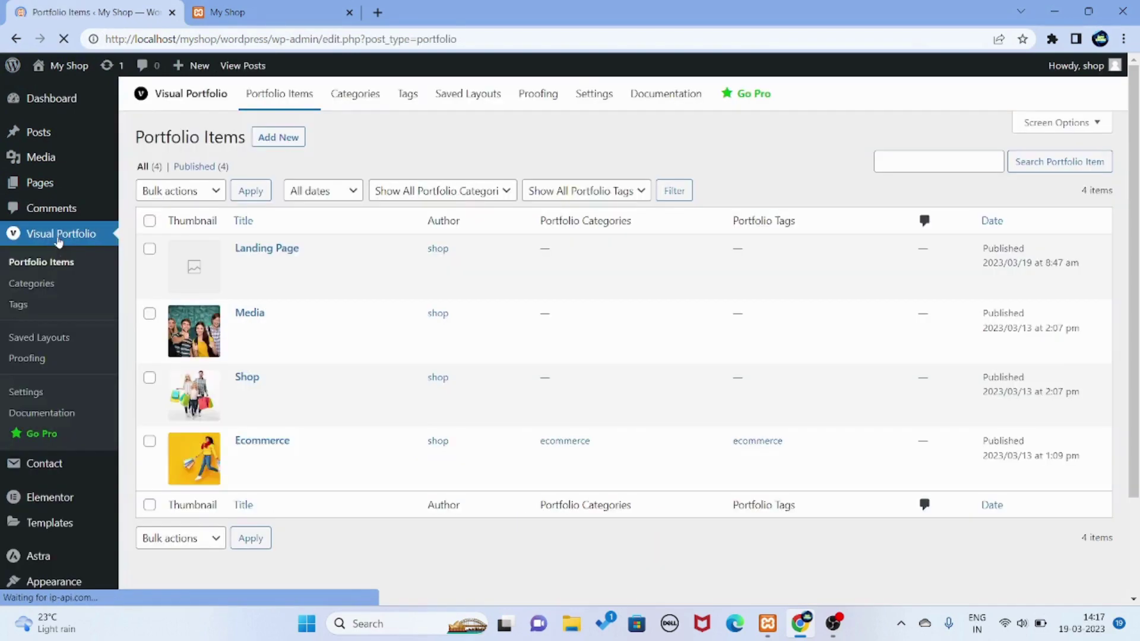
left_click(243, 267)
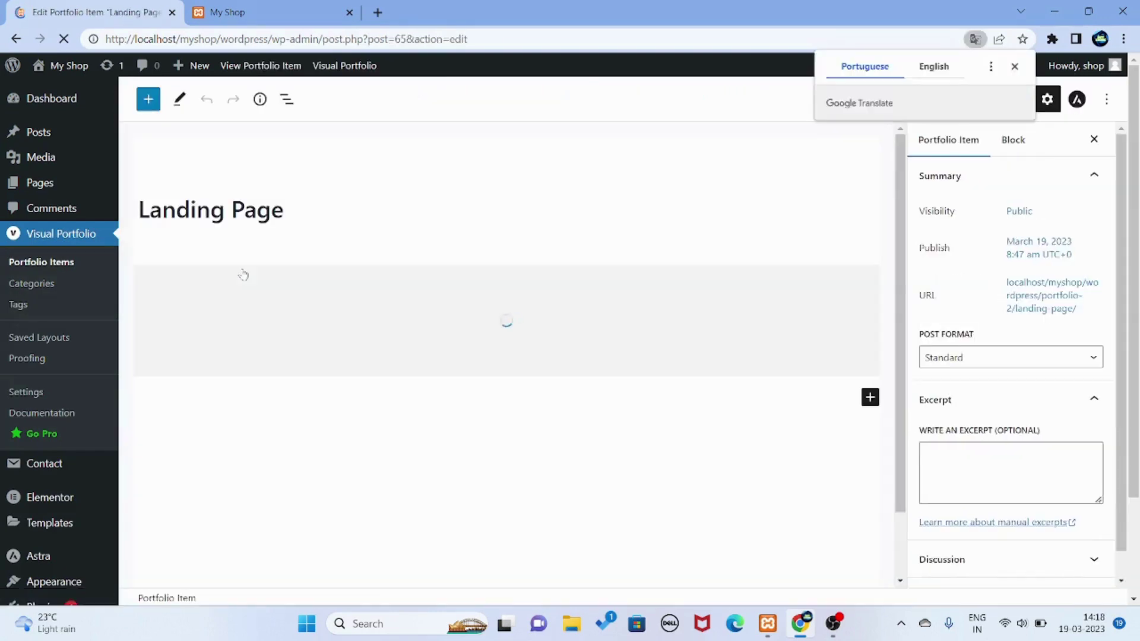
scroll(989, 321, "down", 1)
left_click(692, 321)
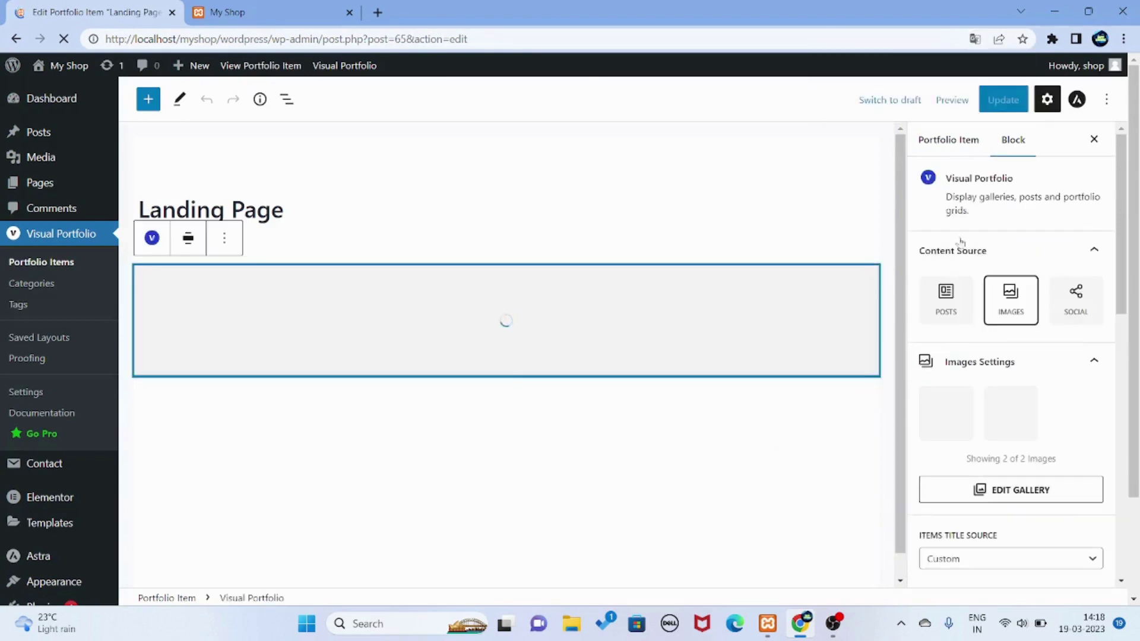
left_click(942, 151)
scroll(979, 380, "down", 2)
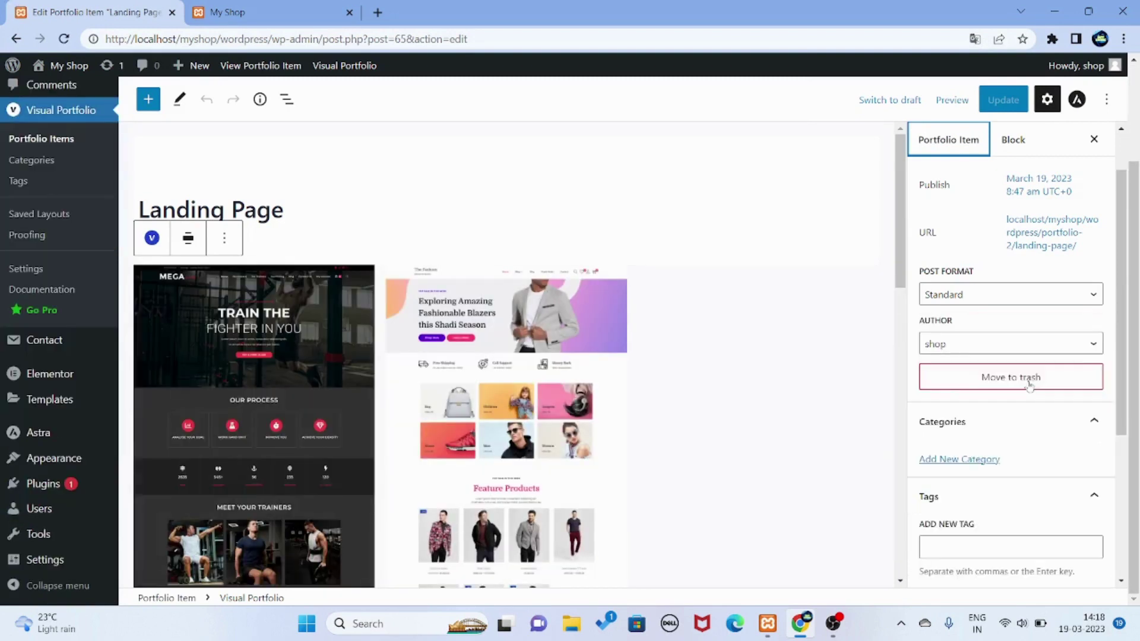
scroll(1029, 386, "up", 1)
scroll(1029, 386, "down", 5)
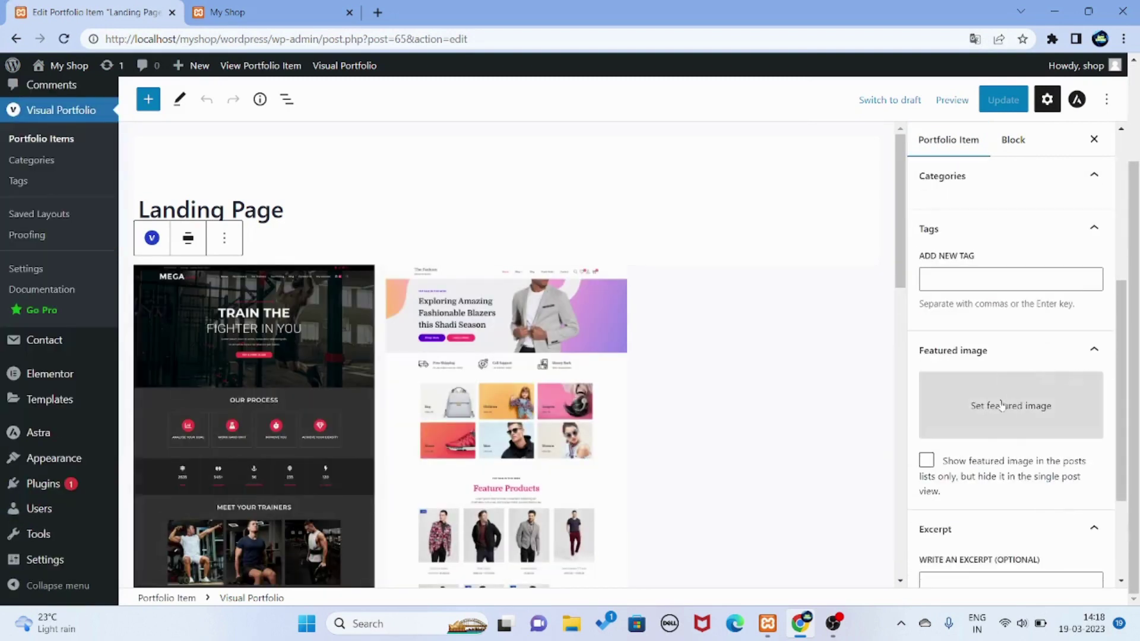
left_click(1002, 403)
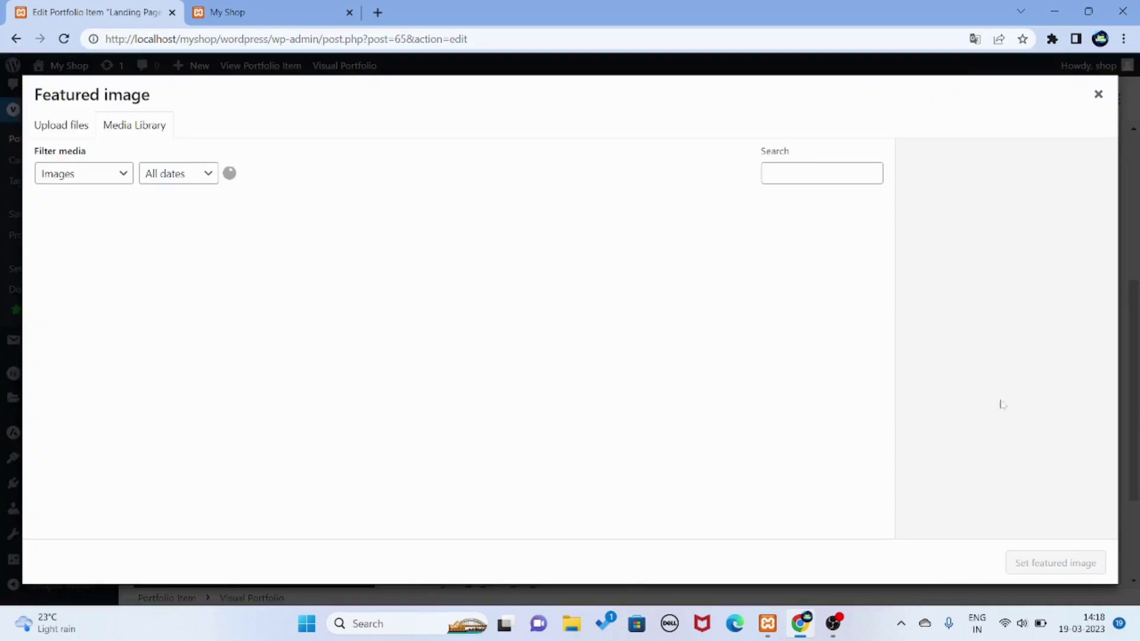
left_click(47, 264)
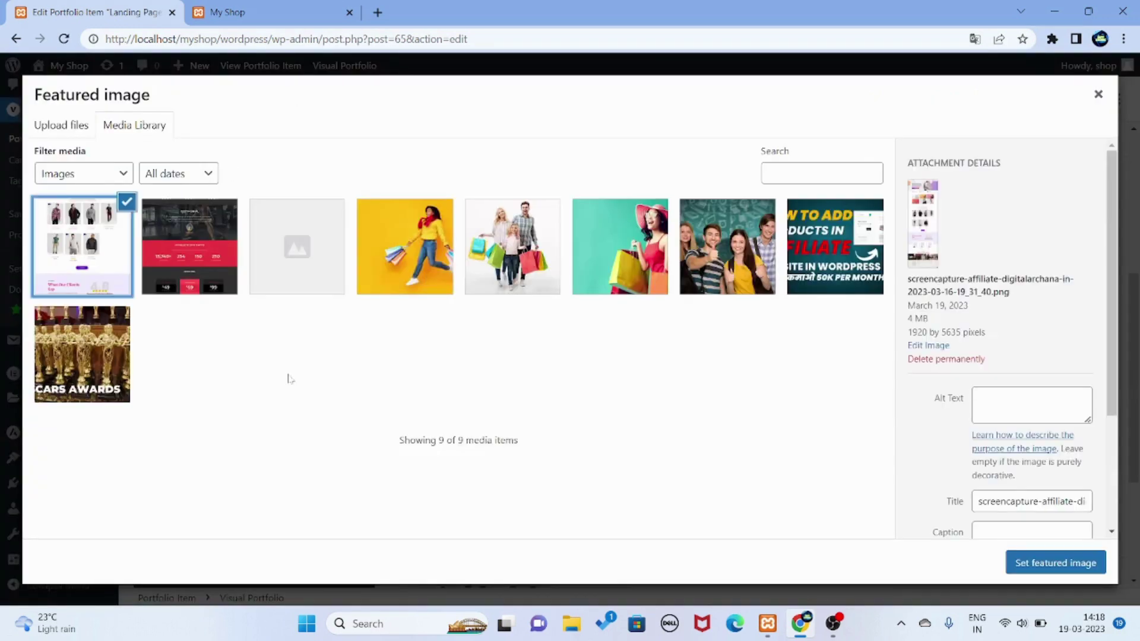
left_click(1067, 569)
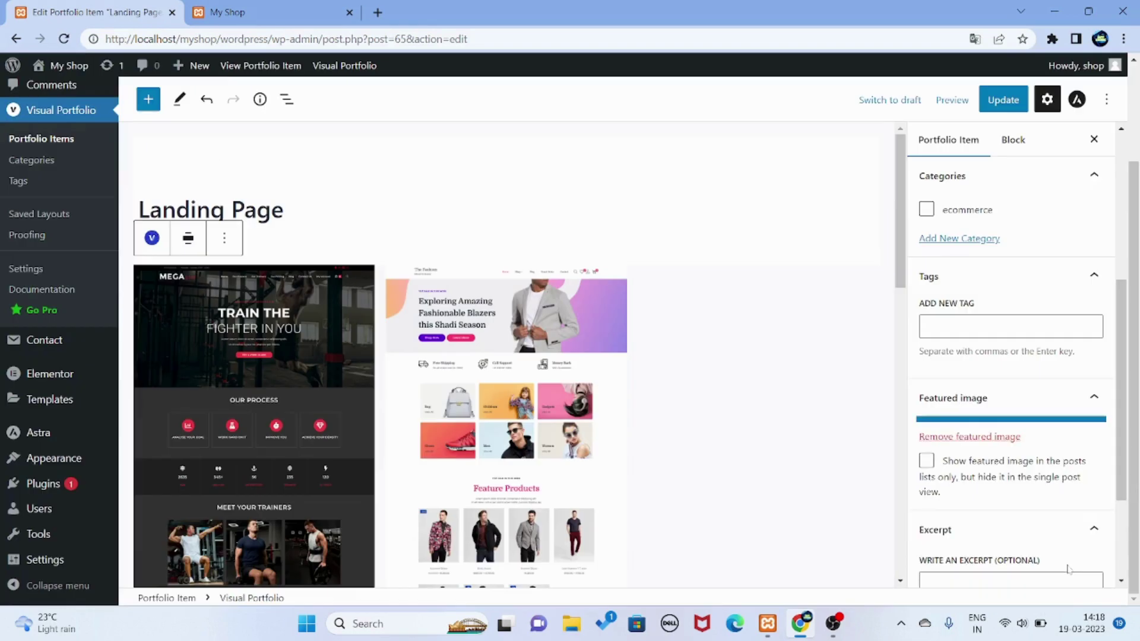
scroll(1044, 416, "down", 10)
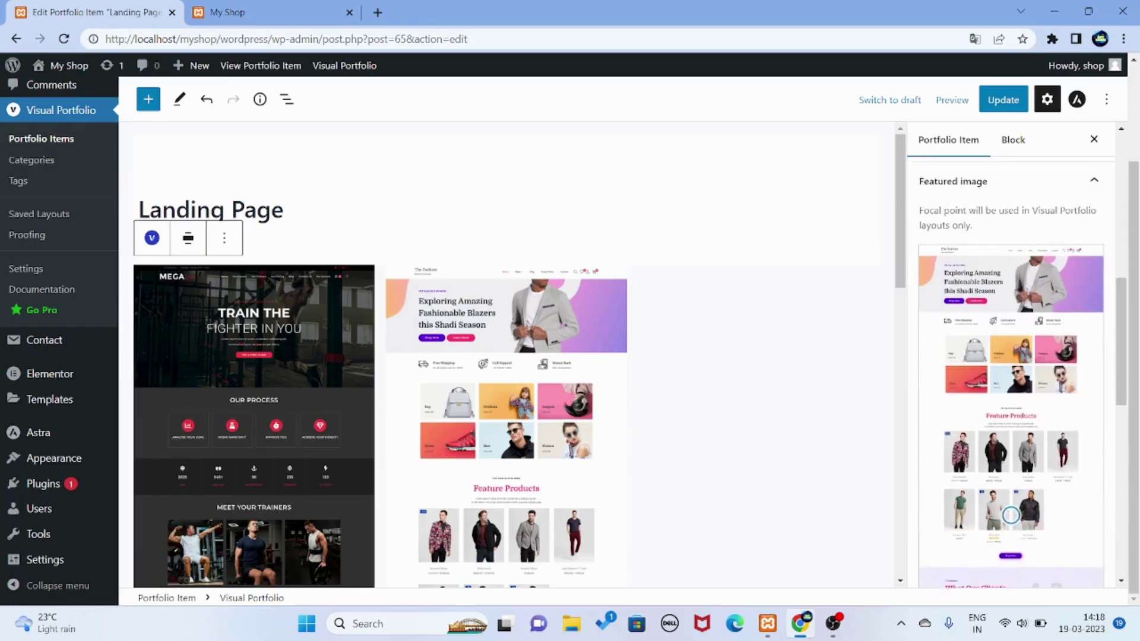
scroll(1036, 355, "down", 5)
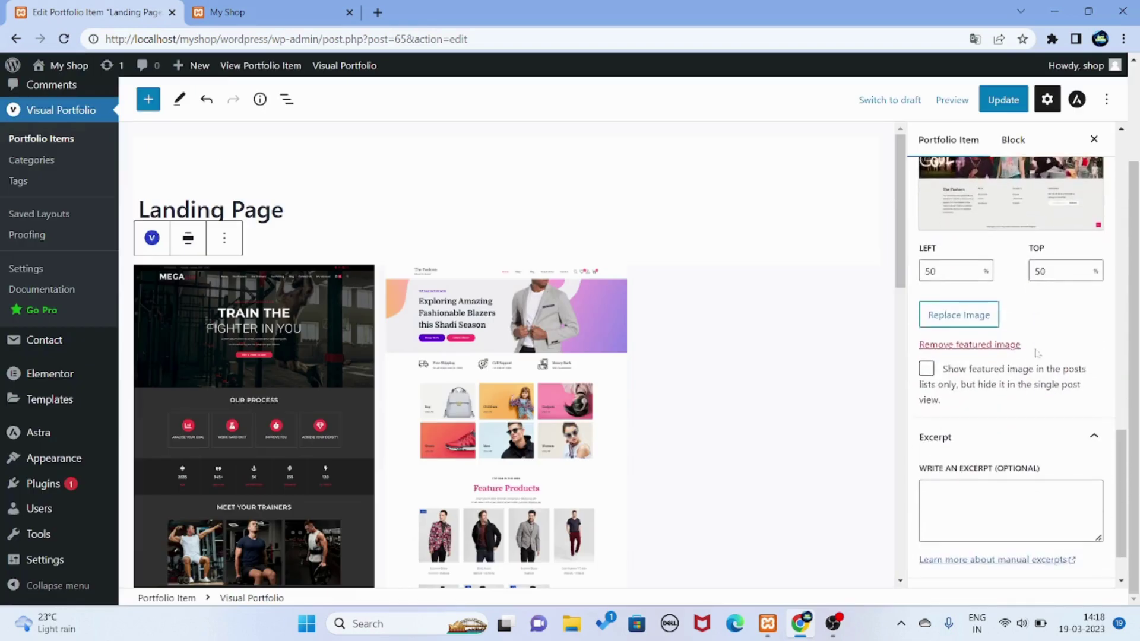
Enter Landing Page as a new category name in the item's settings and update the portfolio item
scroll(1035, 355, "up", 10)
scroll(1035, 355, "down", 2)
scroll(1035, 355, "up", 4)
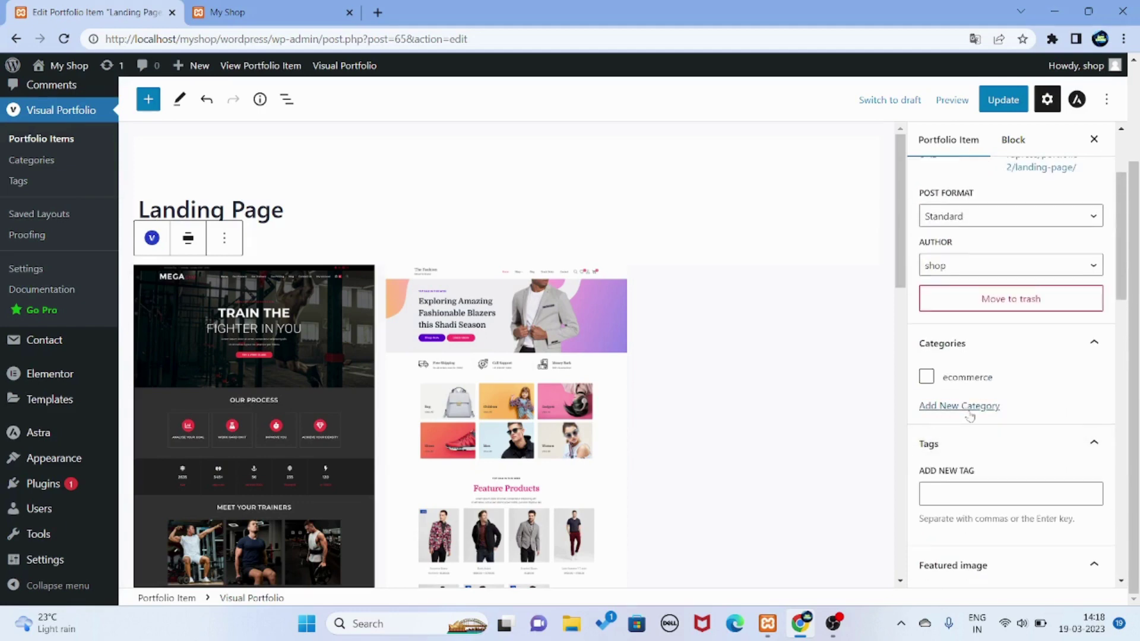
left_click(968, 408)
left_click(987, 447)
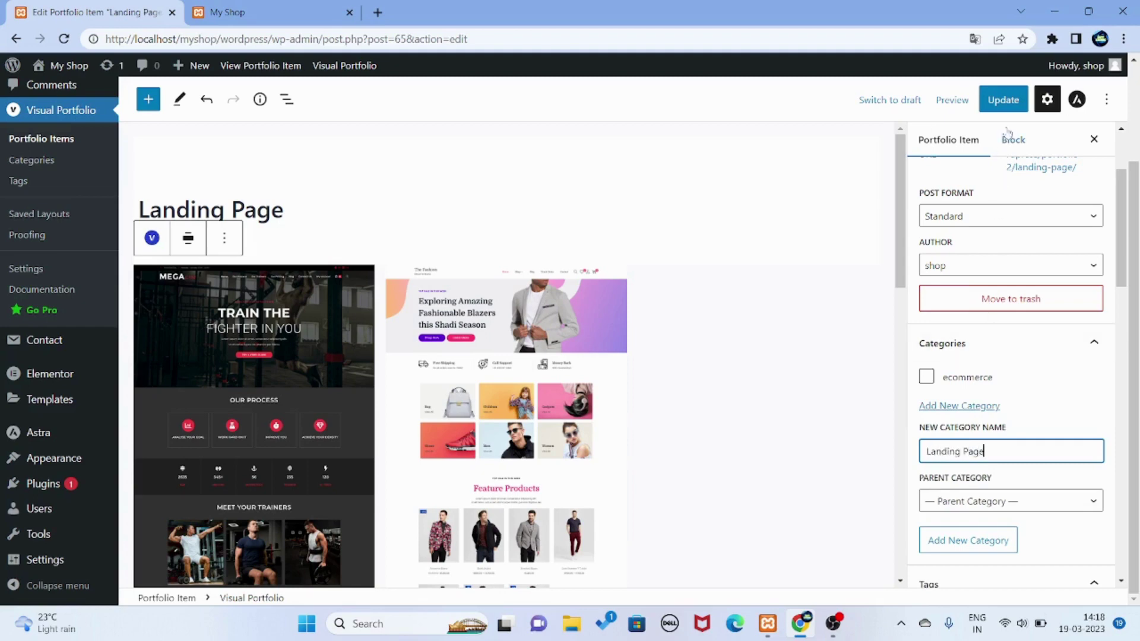
left_click(1008, 90)
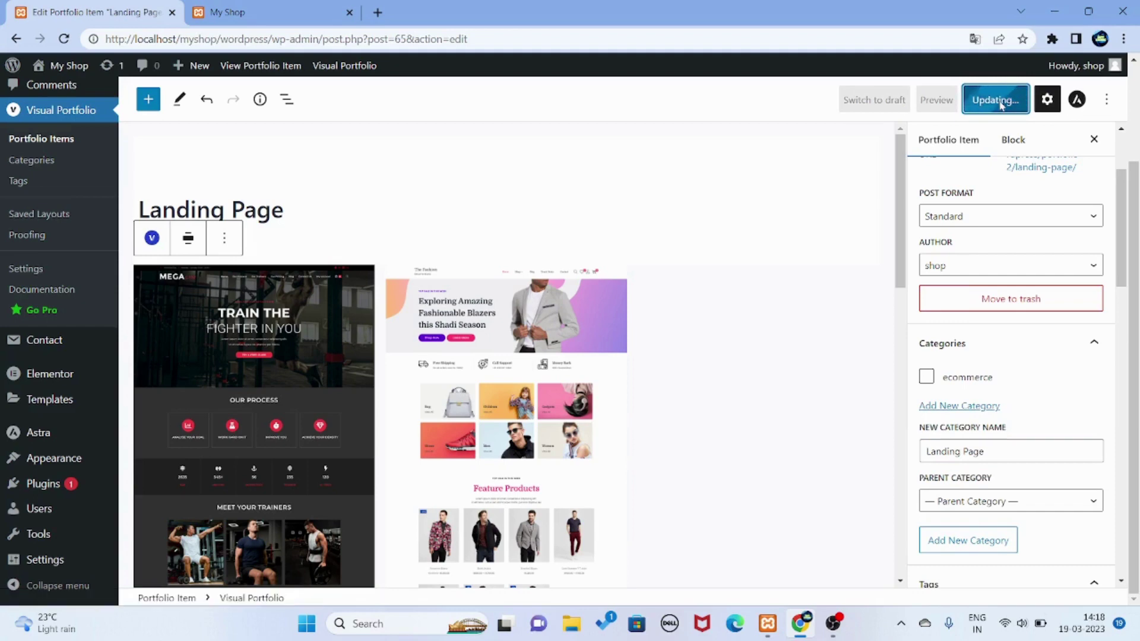
Reload the My Shop front page in its separate browser tab and close that tab
left_click(257, 5)
left_click(63, 39)
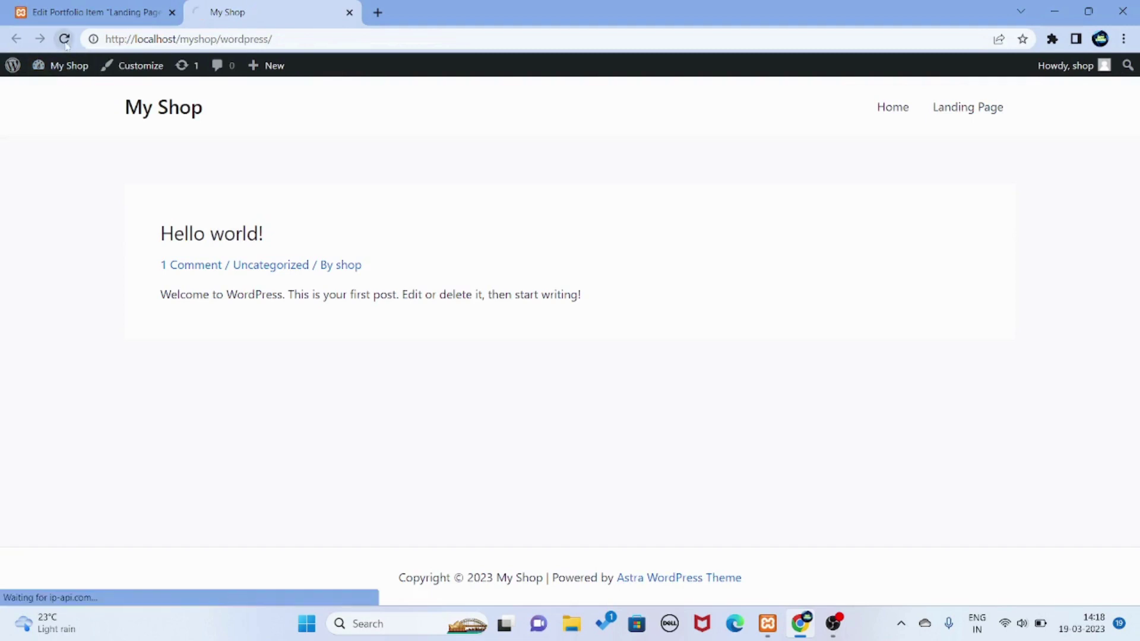
left_click(350, 13)
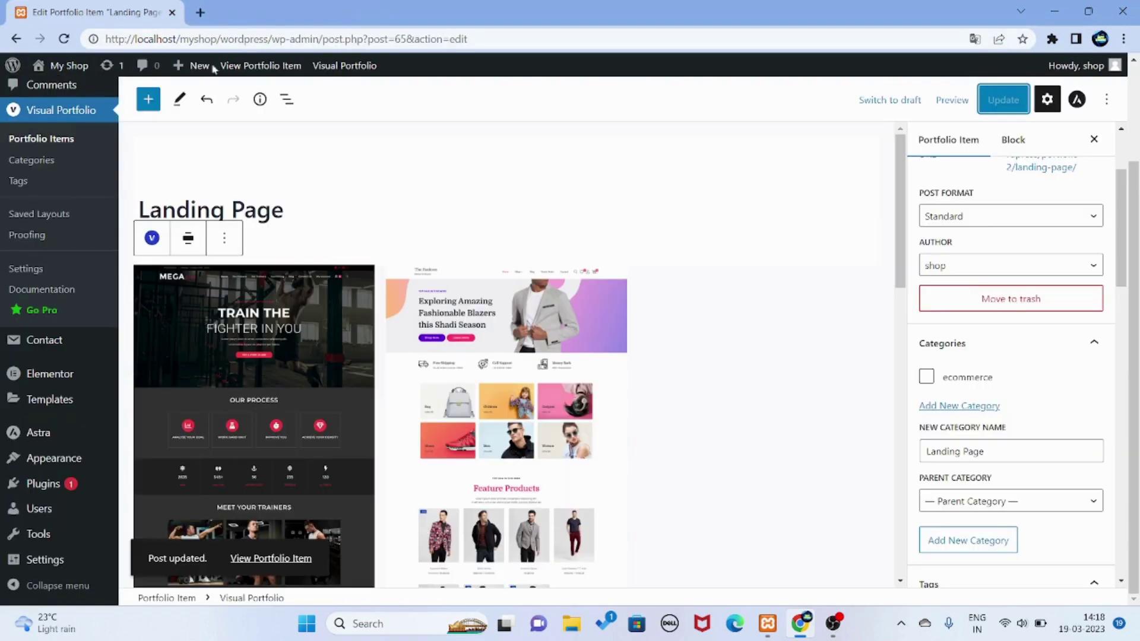
View the live Portfolio page in a new tab from the page list and check its items under the category filters
scroll(51, 228, "up", 3)
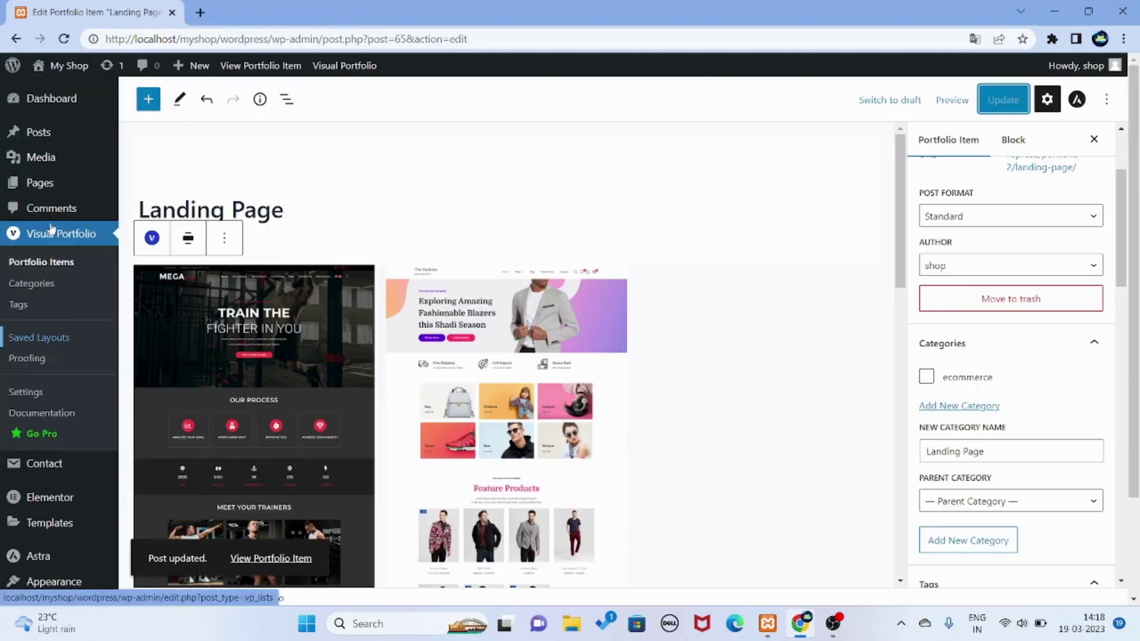
left_click(41, 184)
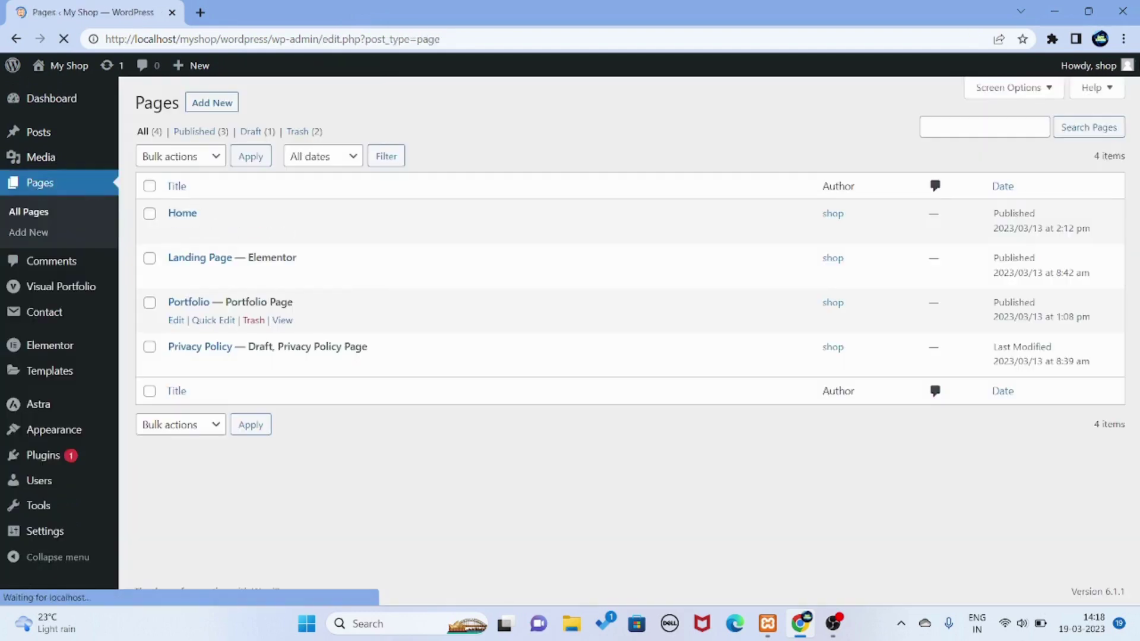
right_click(281, 321)
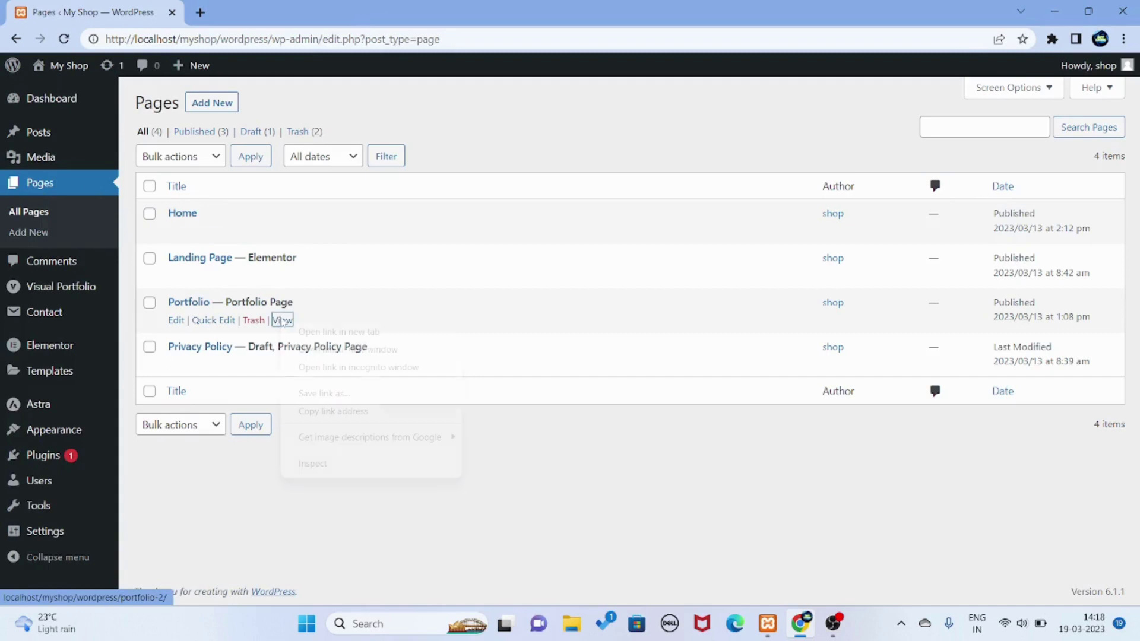
left_click(366, 333)
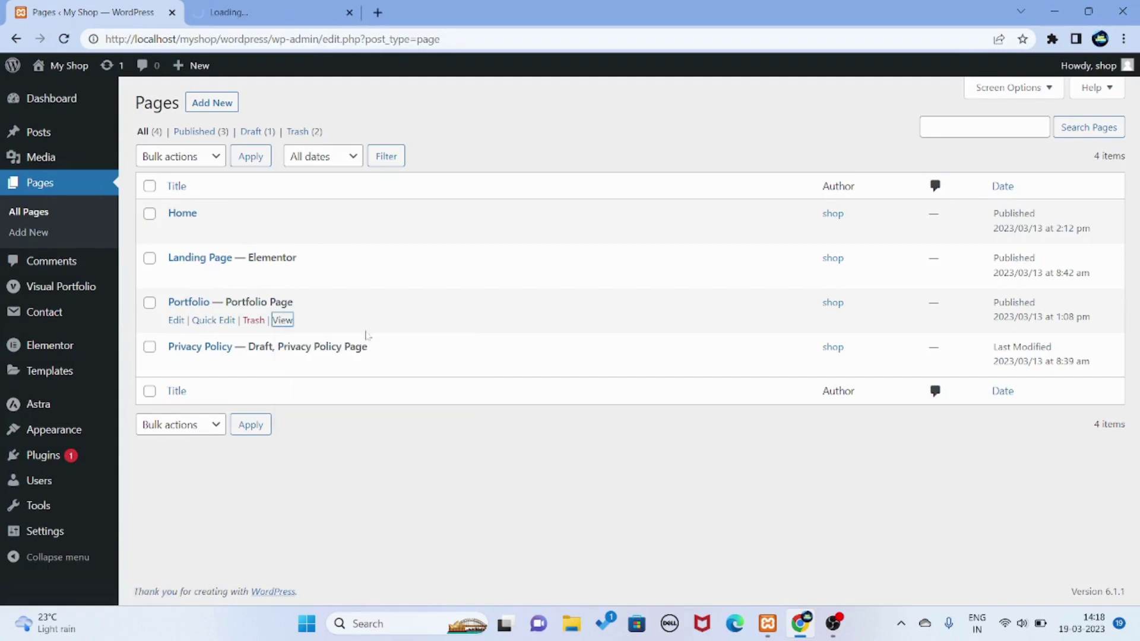
left_click(278, 5)
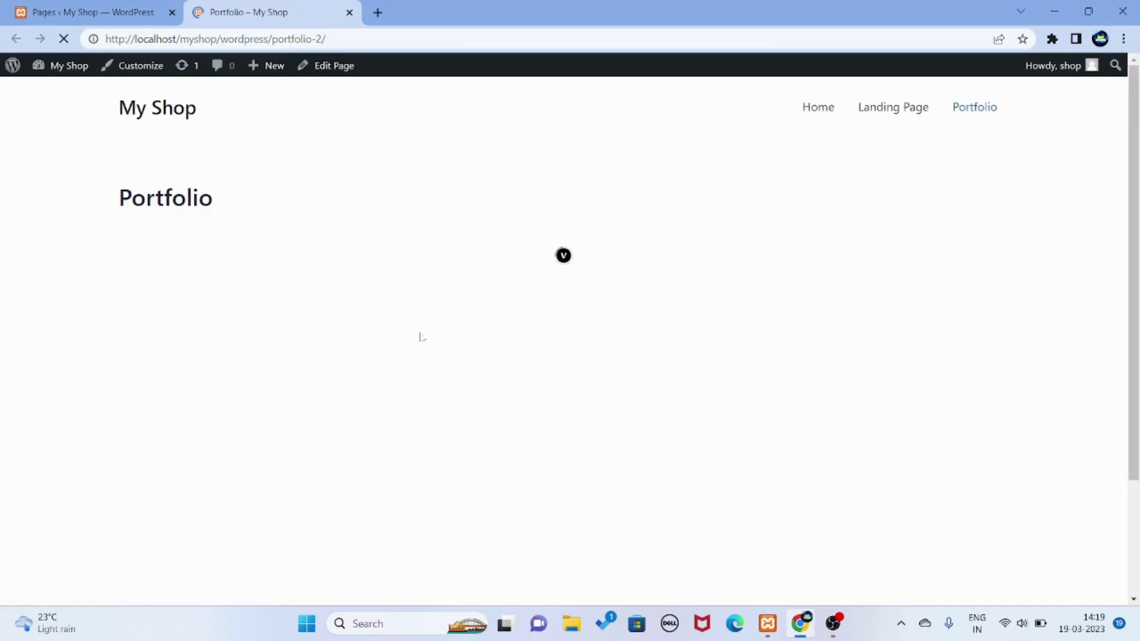
scroll(419, 247, "down", 1)
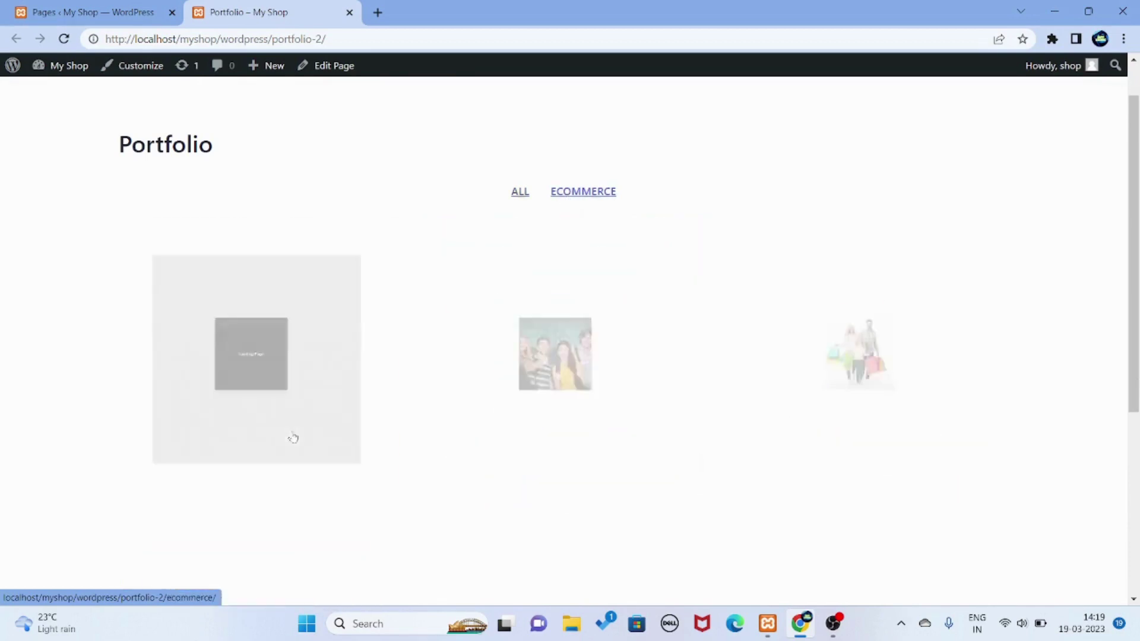
left_click(521, 192)
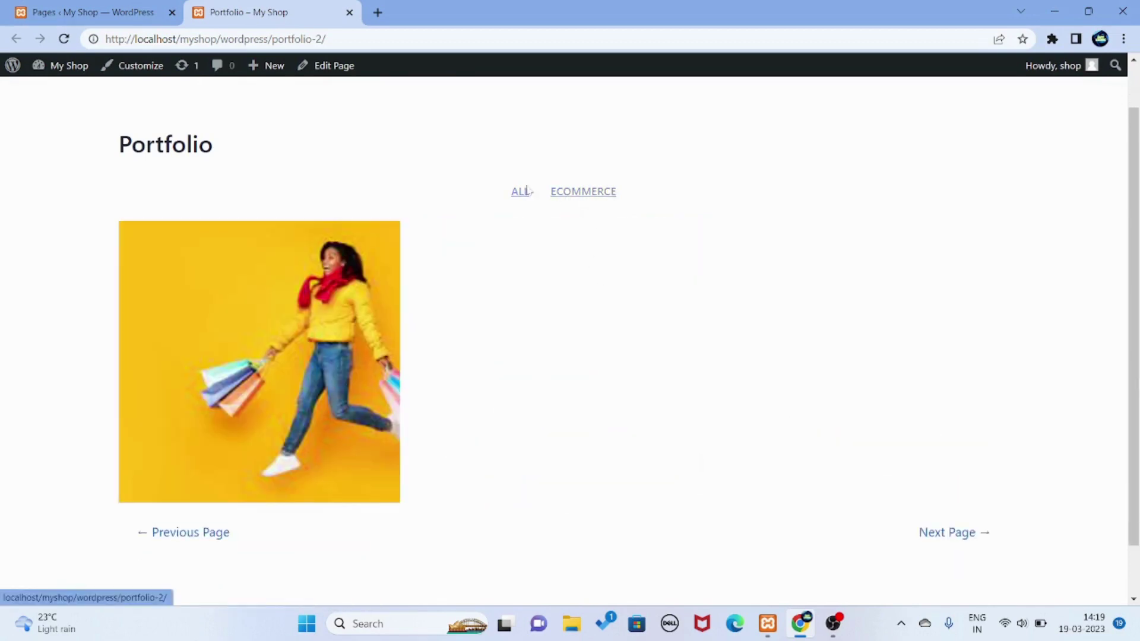
scroll(719, 312, "down", 1)
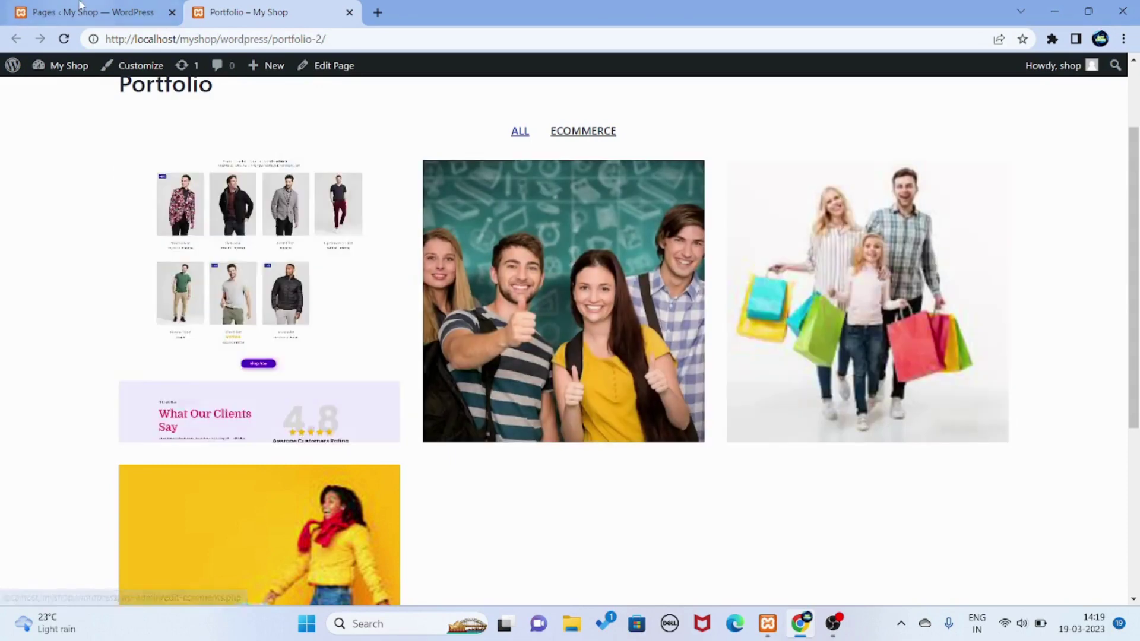
Return to the WordPress admin and add a portfolio category named Landing Page in Visual Portfolio
left_click(92, 14)
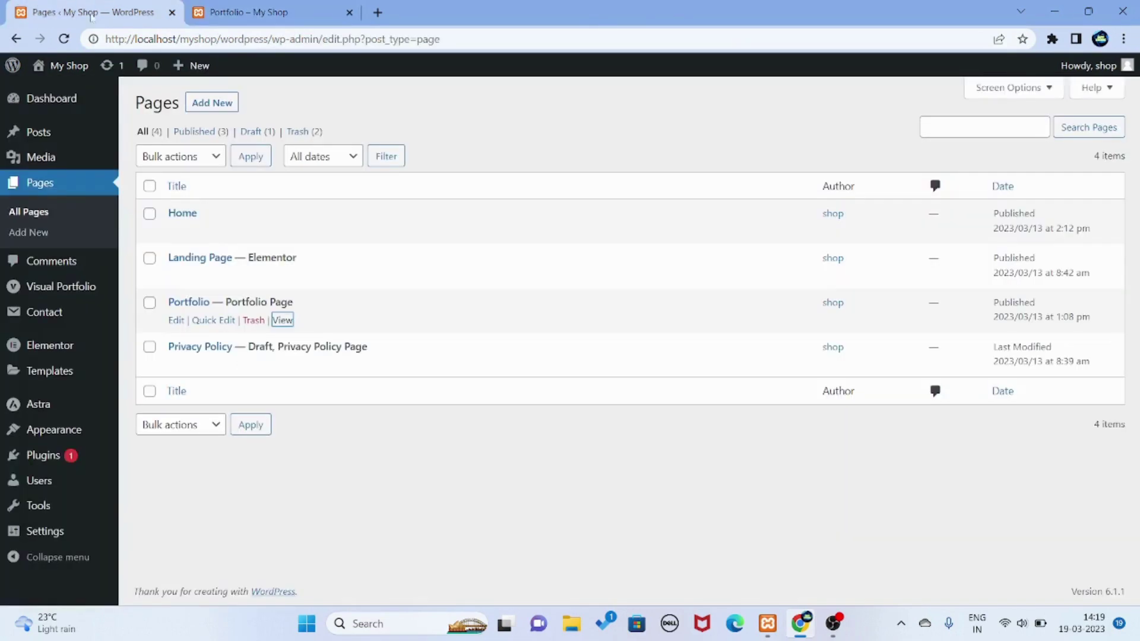
left_click(52, 287)
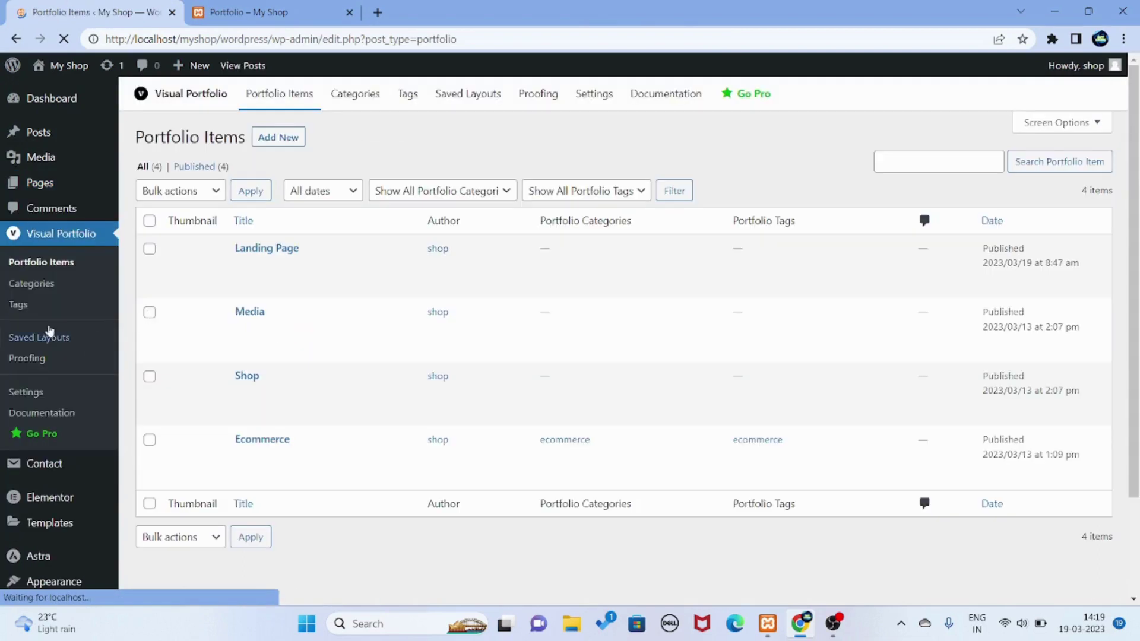
left_click(21, 284)
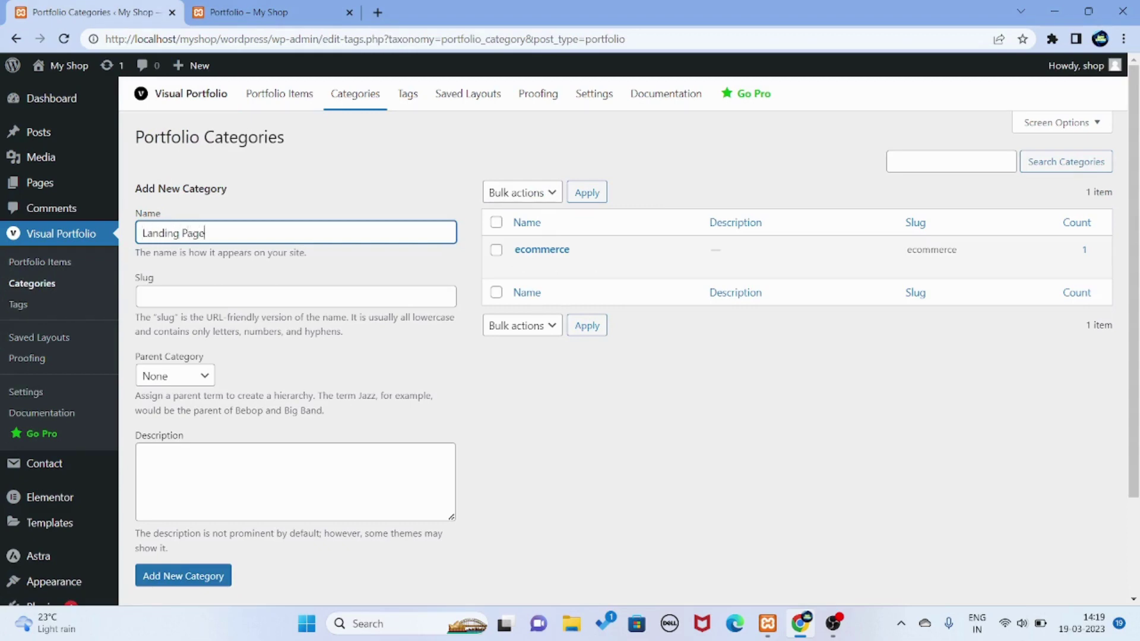
left_click(188, 576)
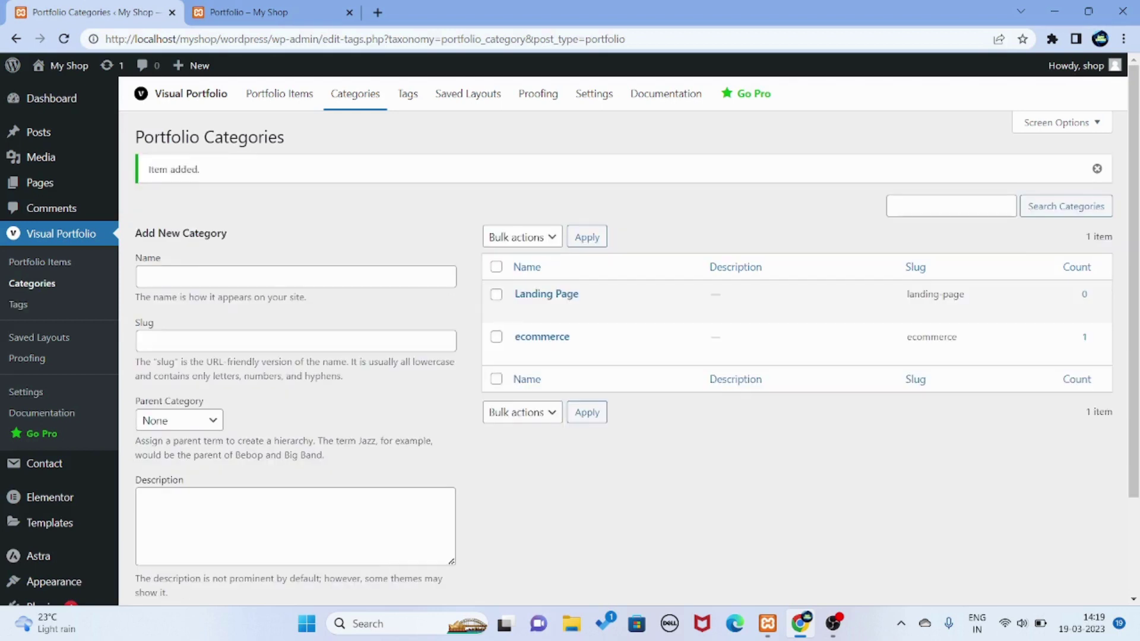
Add another portfolio category named Media
left_click(143, 277)
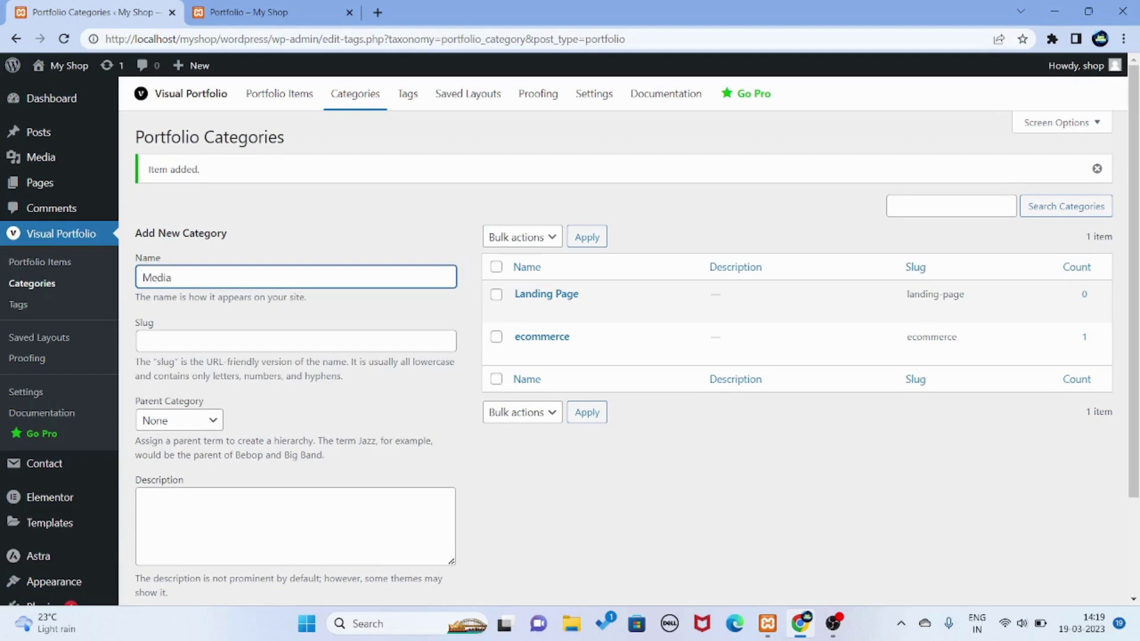
scroll(293, 356, "down", 2)
left_click(201, 512)
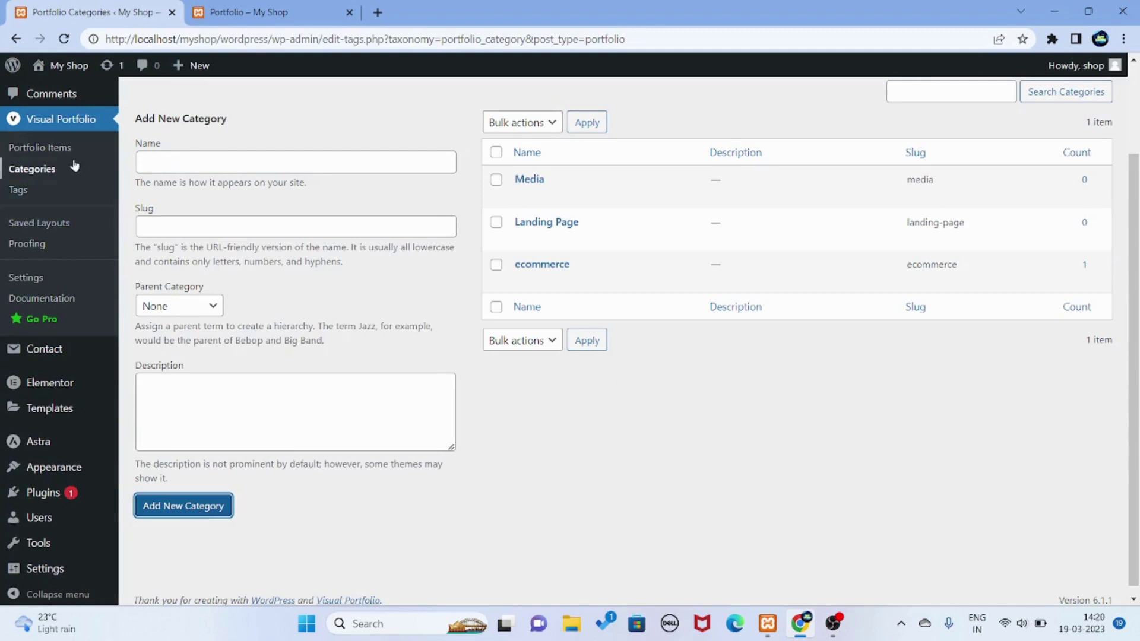
Assign the Landing Page category to the Landing Page portfolio item with Quick Edit and update it
left_click(52, 149)
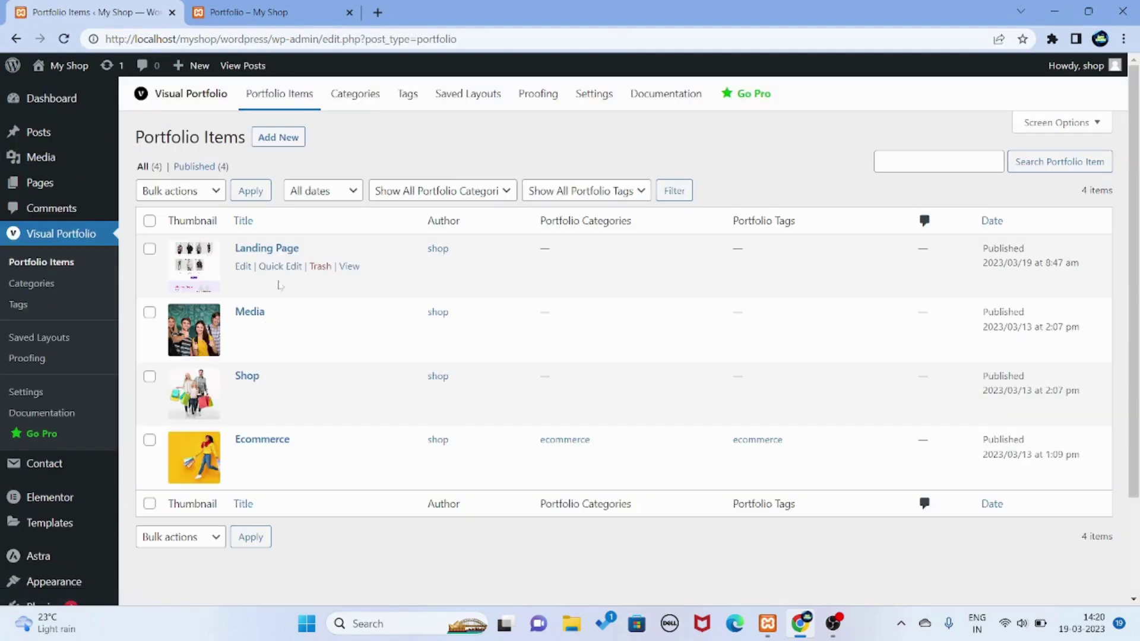
left_click(279, 266)
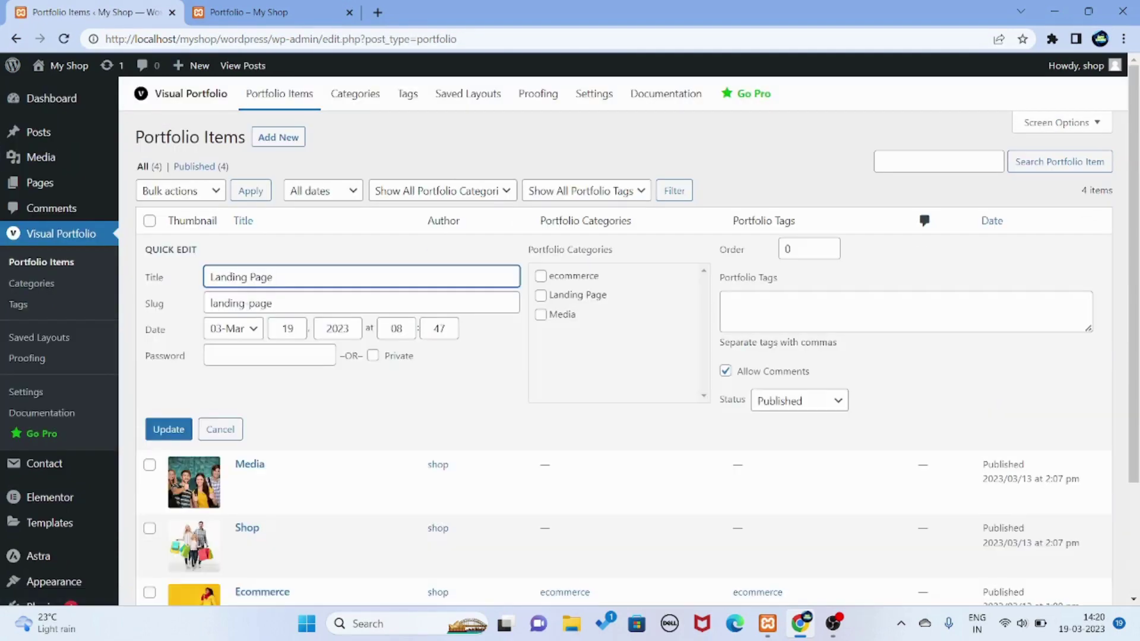
left_click(540, 295)
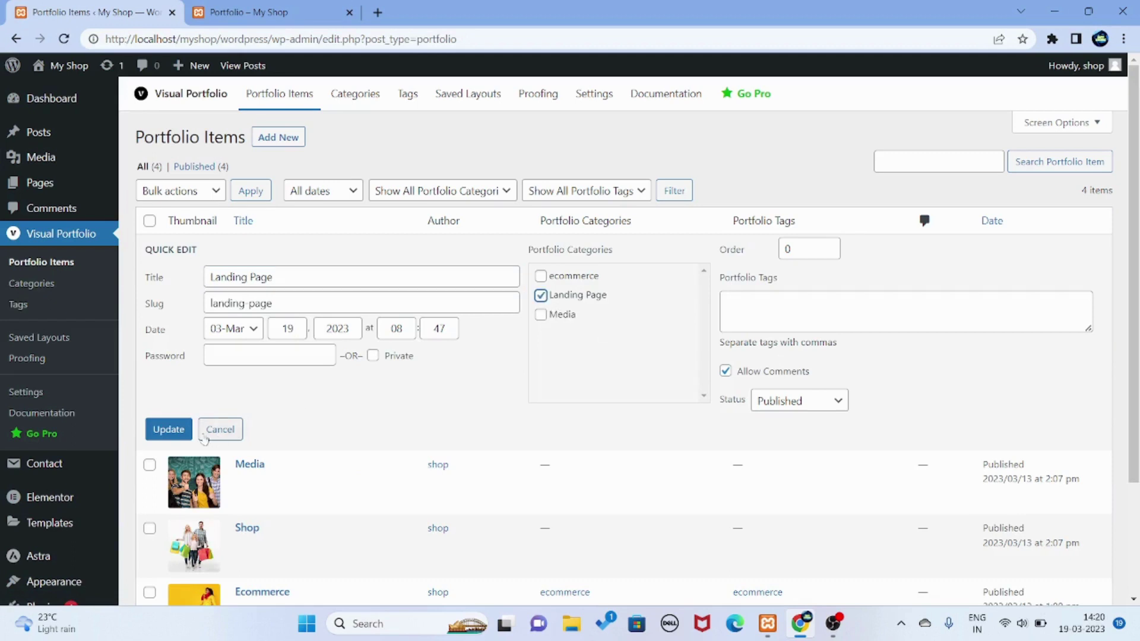
left_click(169, 432)
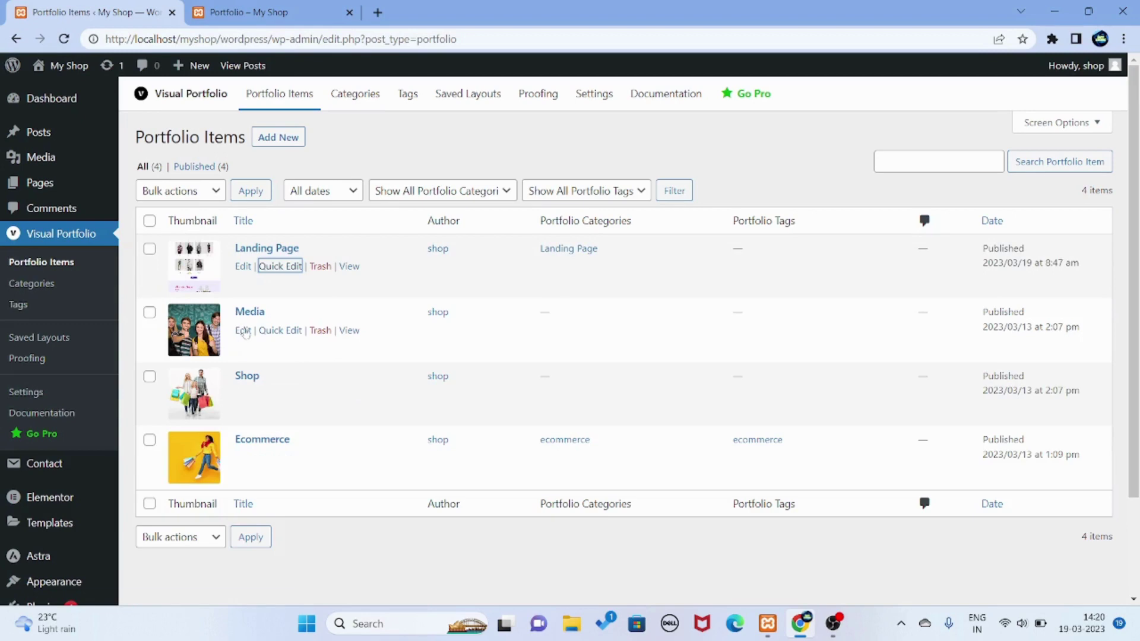
Assign the Media category to the Media portfolio item with Quick Edit and update it
left_click(280, 331)
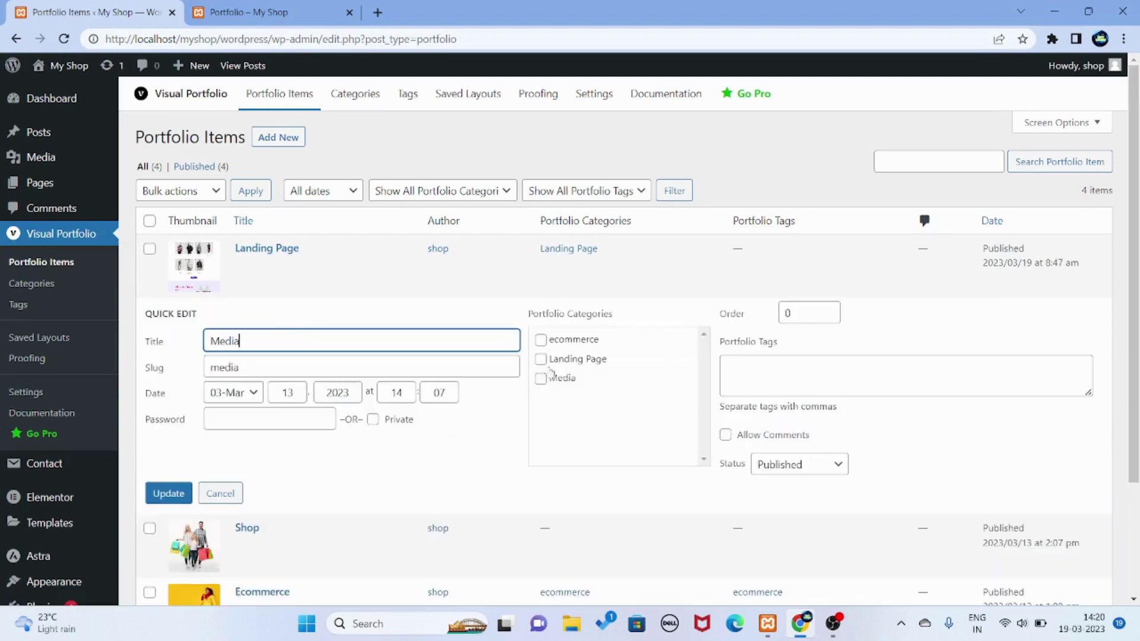
left_click(541, 378)
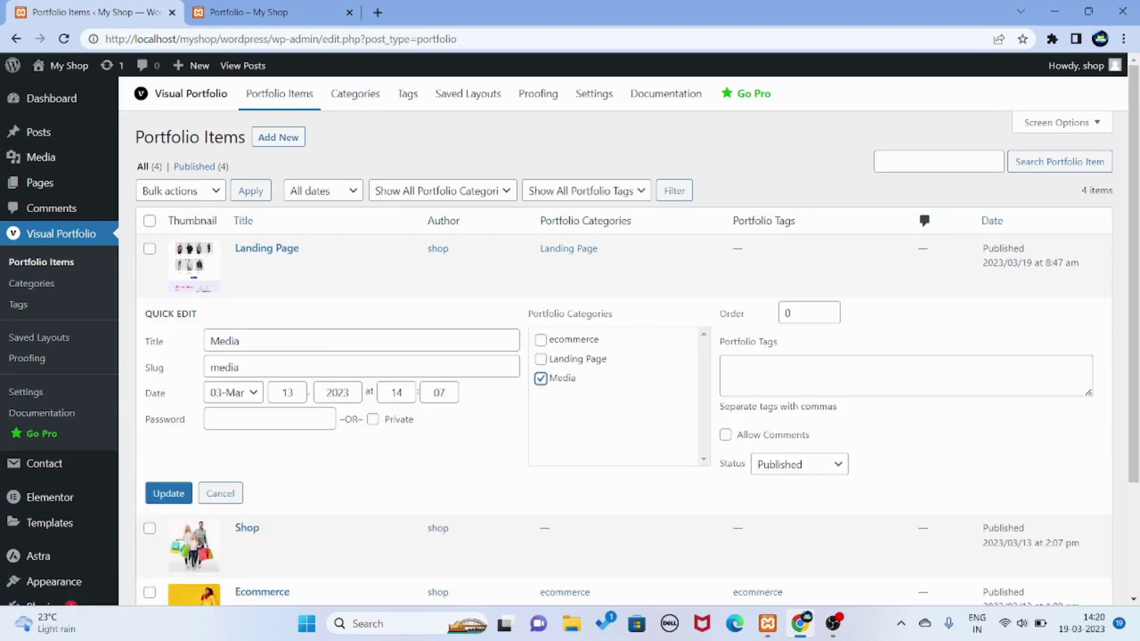
left_click(157, 495)
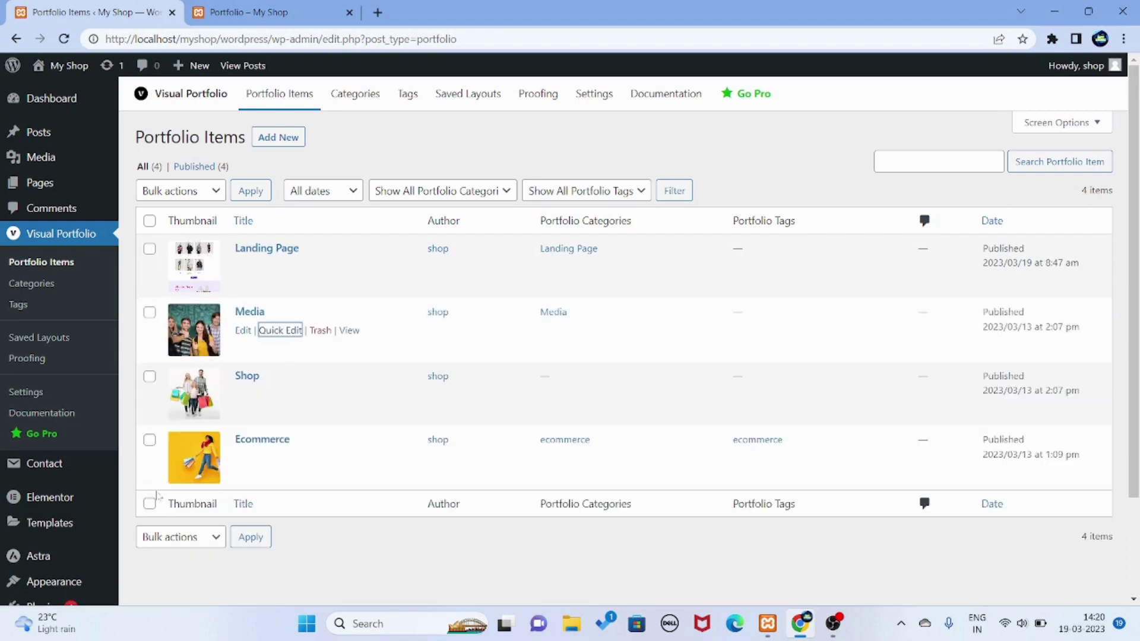
Open the Shop portfolio item for editing, assign it the ecommerce category and update it
left_click(242, 394)
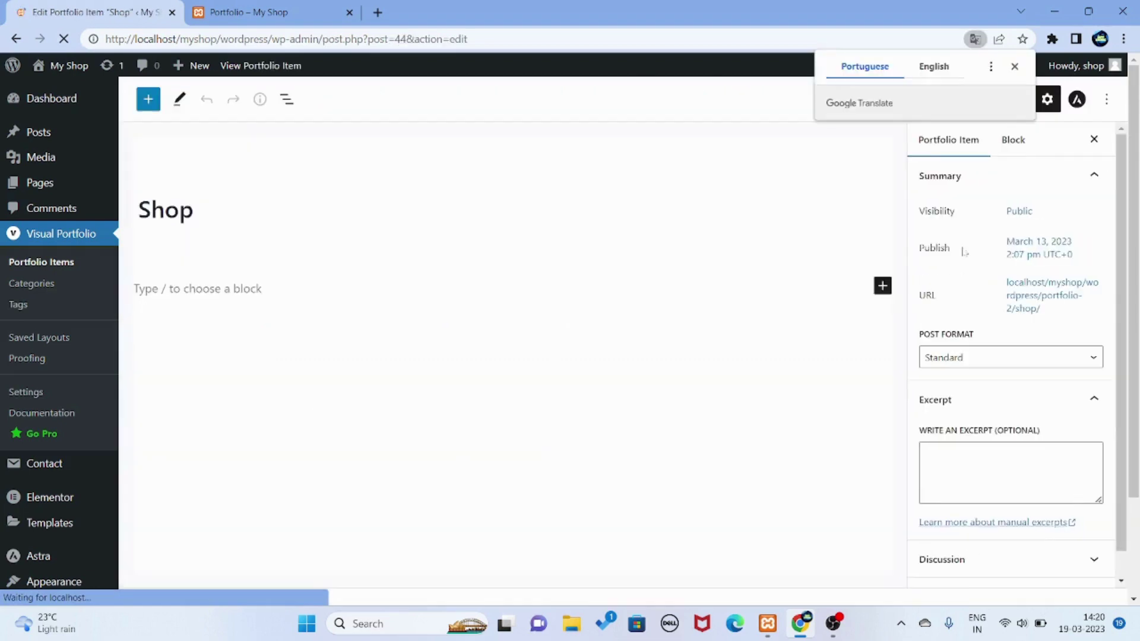
left_click(1014, 67)
scroll(1011, 314, "down", 3)
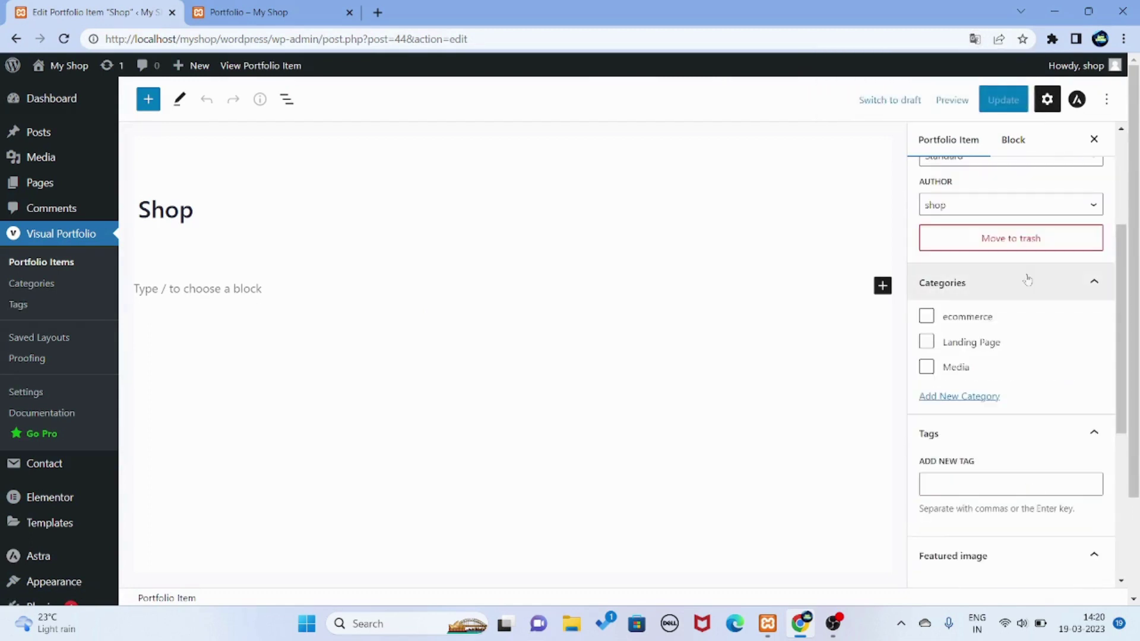
left_click(1027, 282)
left_click(1027, 282)
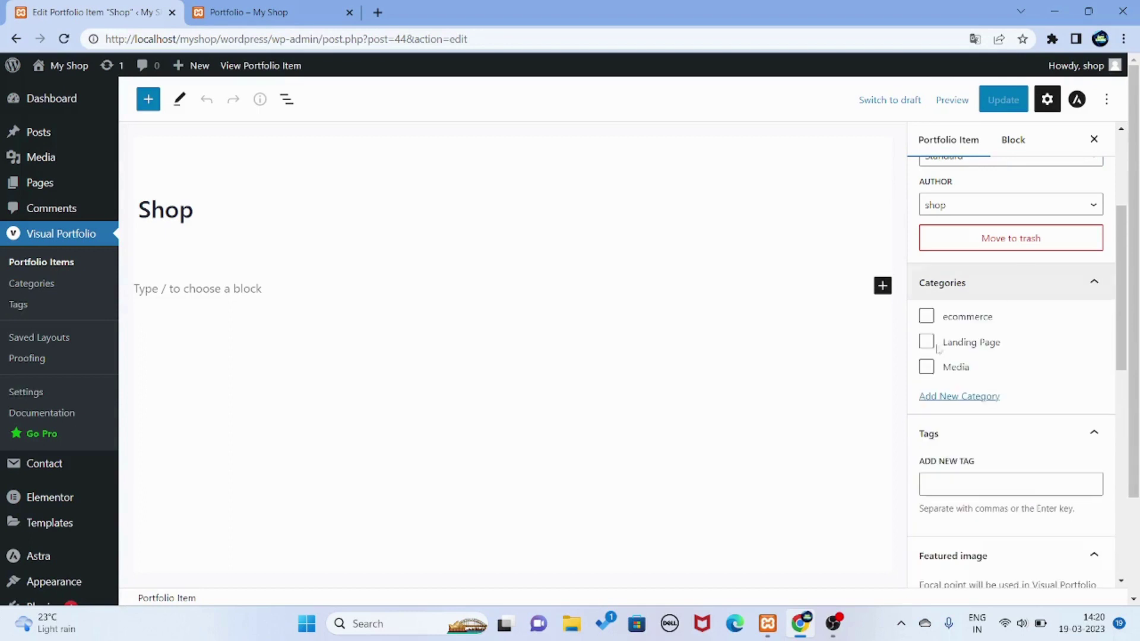
left_click(926, 316)
left_click(1002, 103)
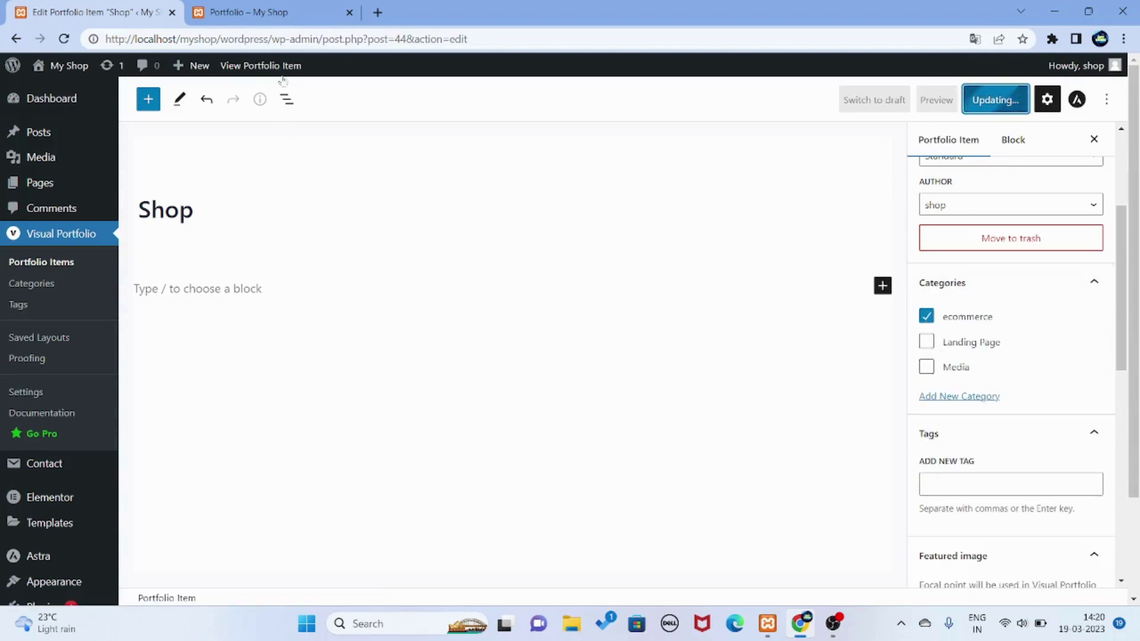
Reload the live Portfolio page and check its filters for Landing Page, ecommerce and all items
left_click(260, 4)
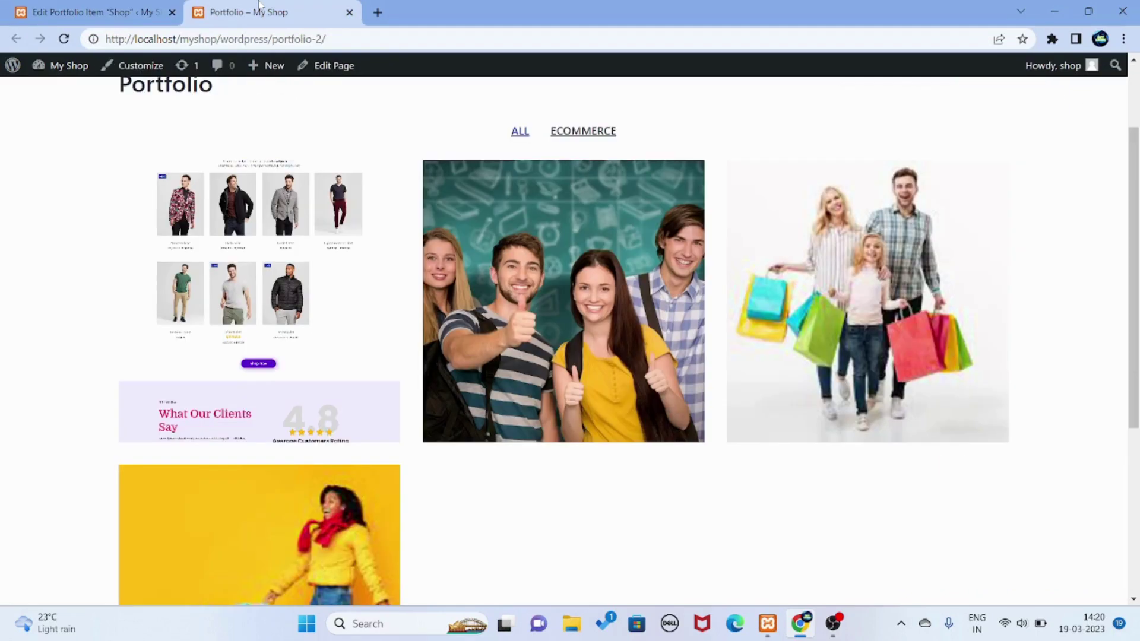
left_click(64, 39)
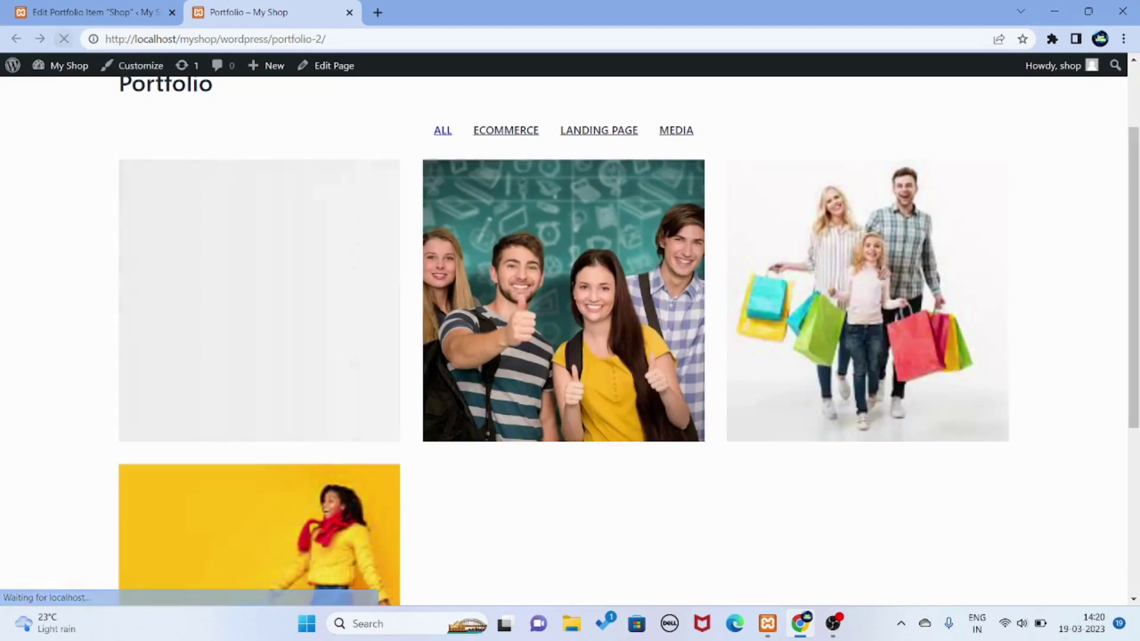
left_click(606, 132)
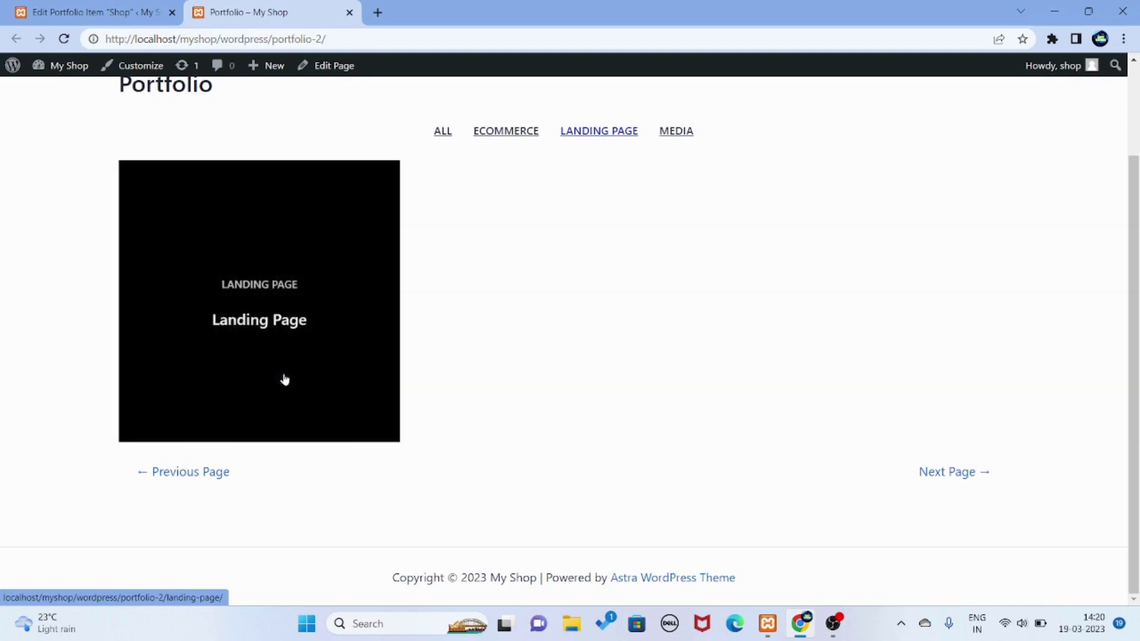
left_click(505, 130)
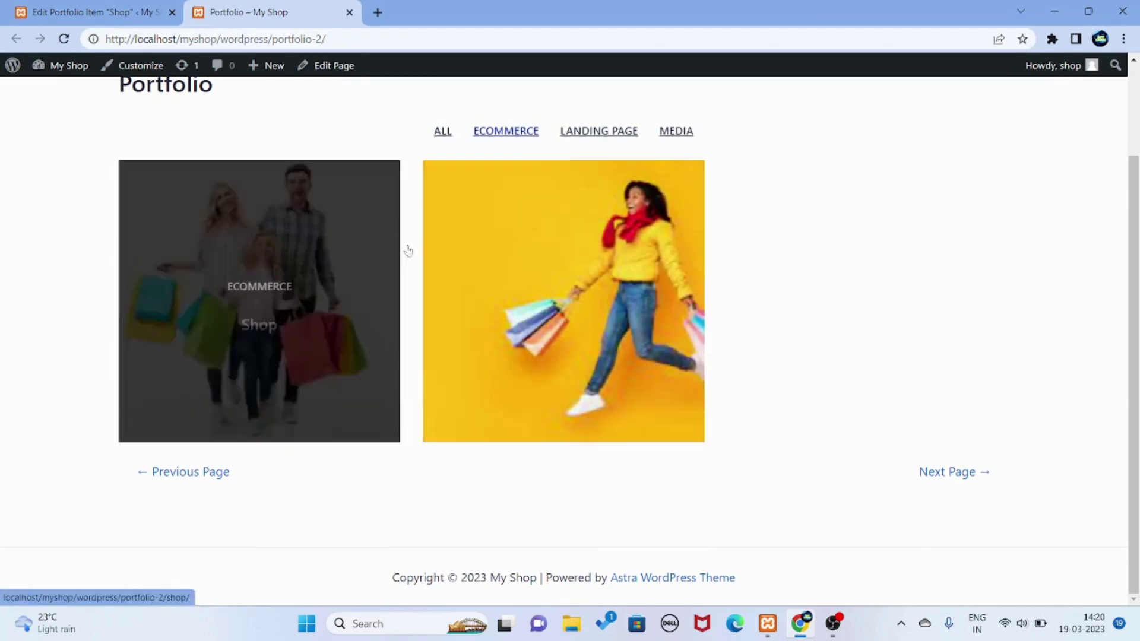
left_click(431, 131)
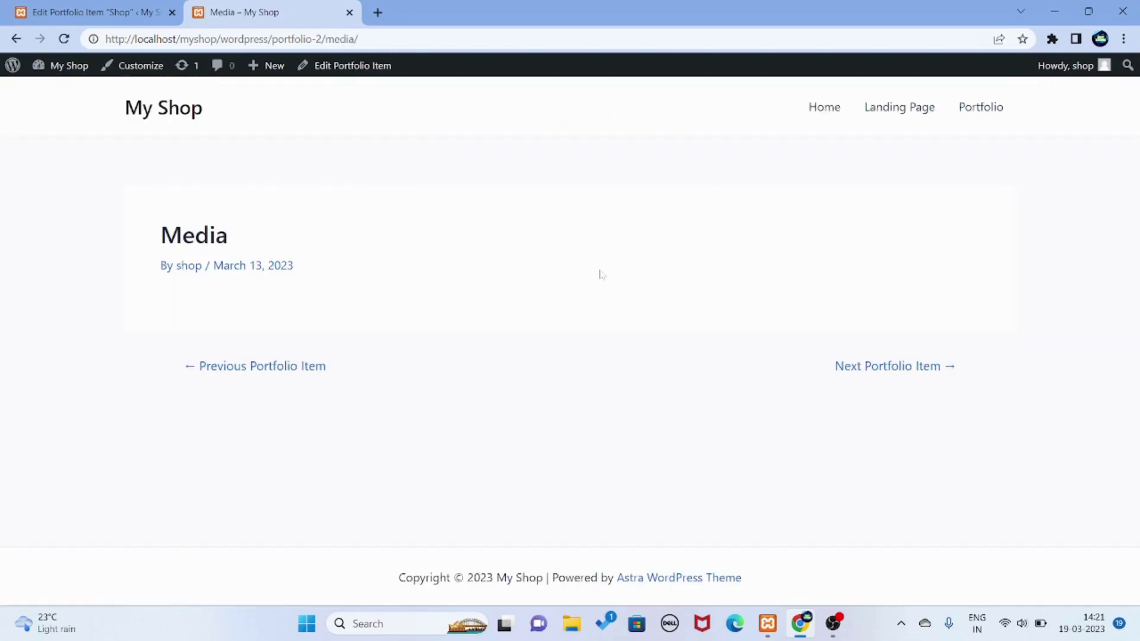
View the previous portfolio item from the live Media item page and return to the Portfolio page
left_click(109, 6)
left_click(300, 6)
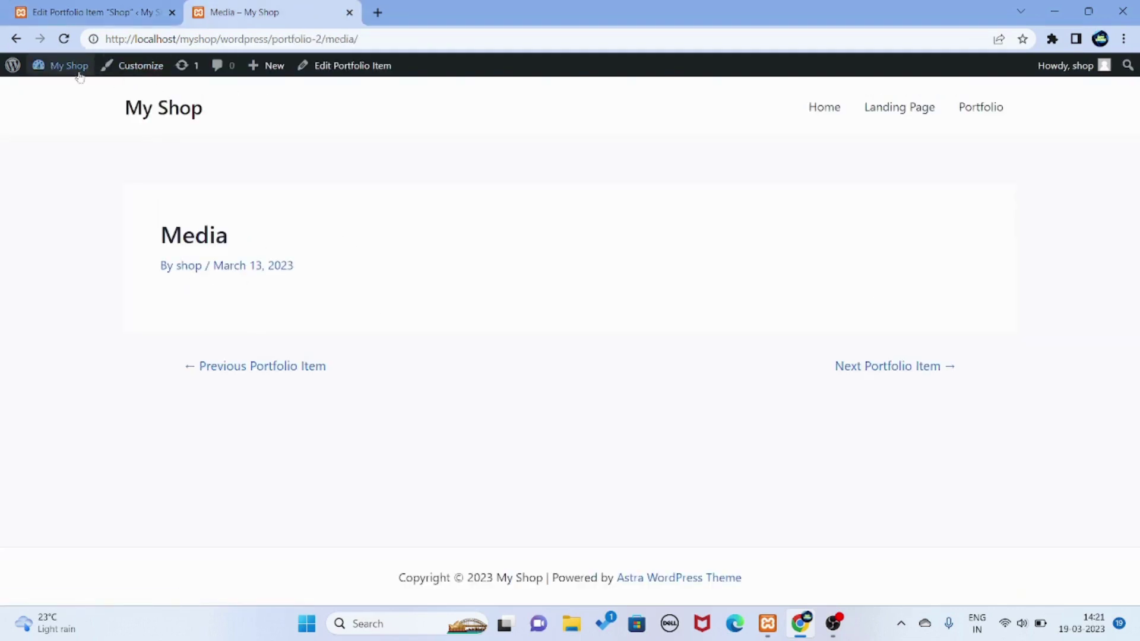
left_click(245, 378)
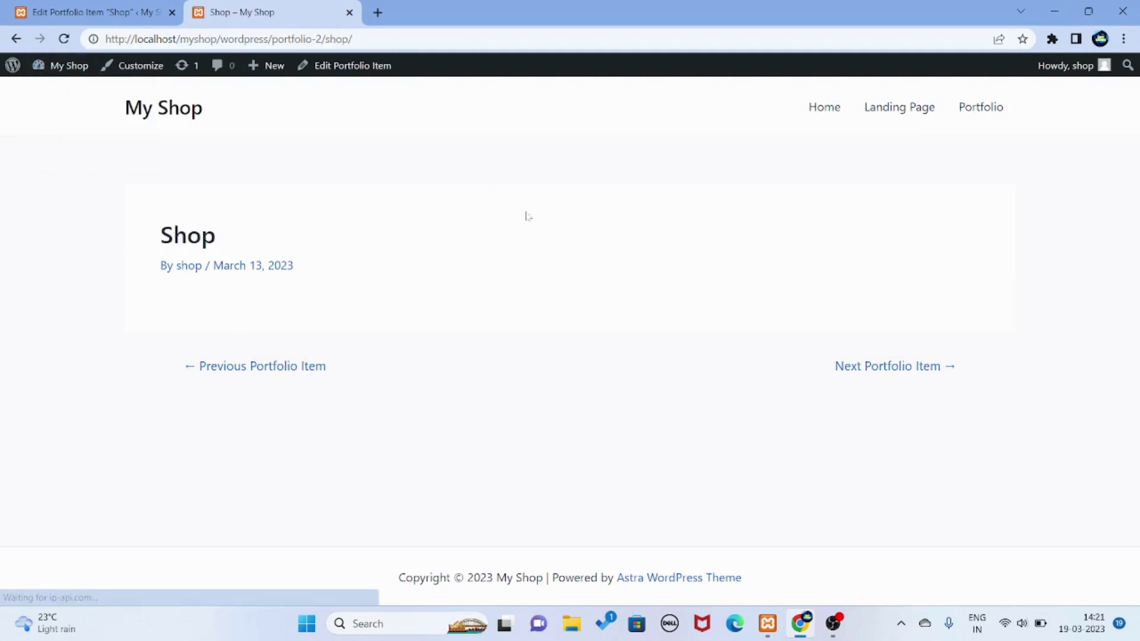
left_click(986, 109)
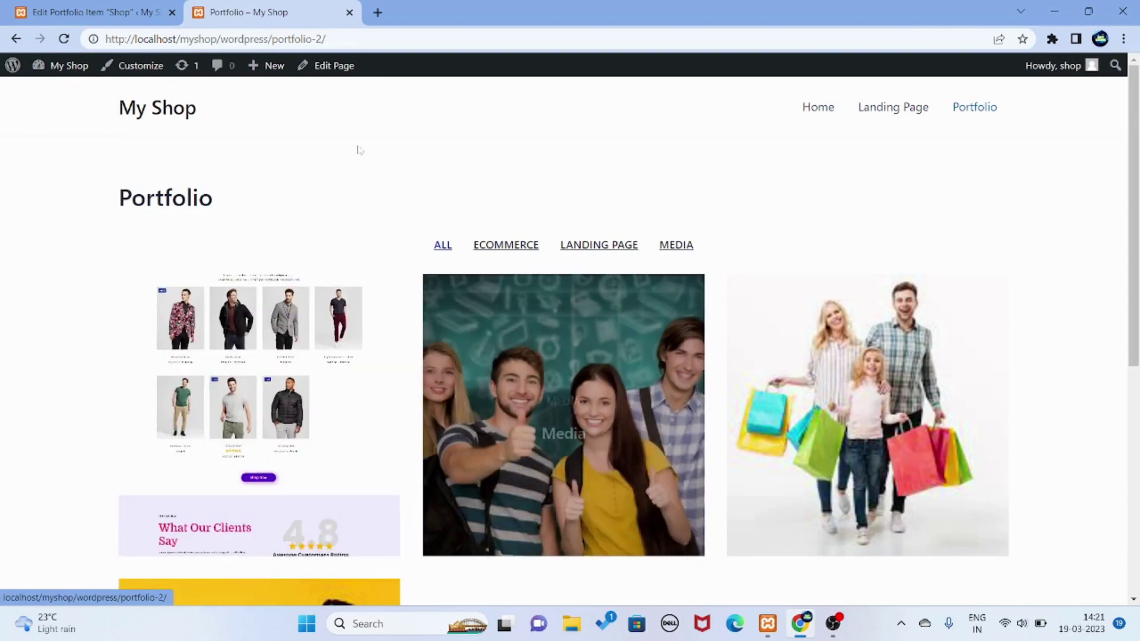
Edit the Portfolio page, set the Visual Portfolio block's items click action to Popup and update the page
left_click(331, 66)
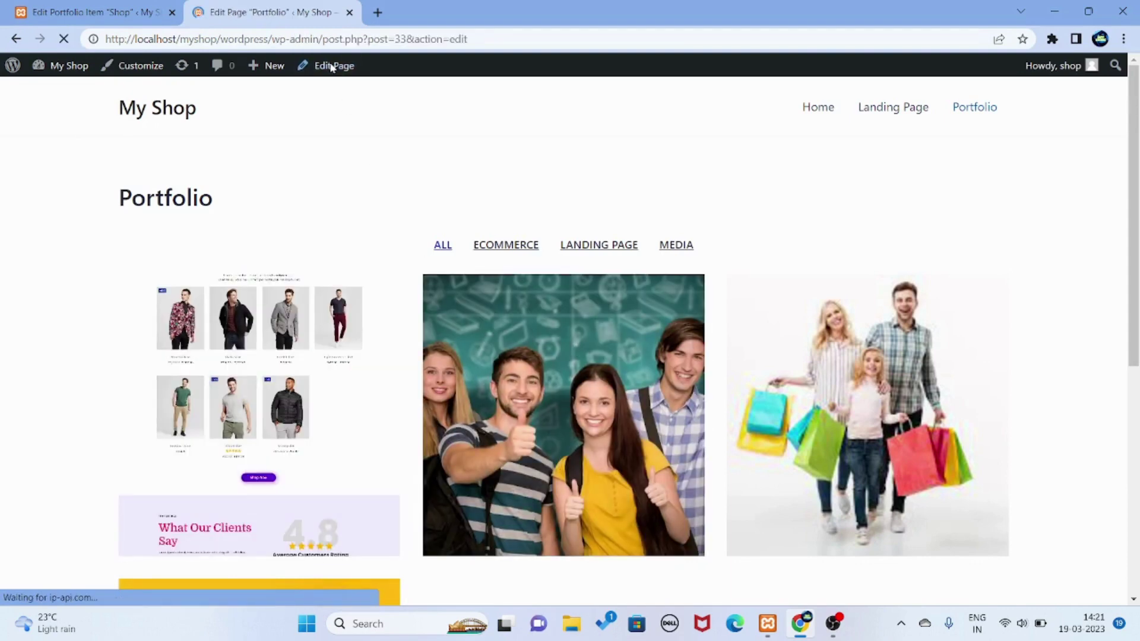
left_click(1042, 629)
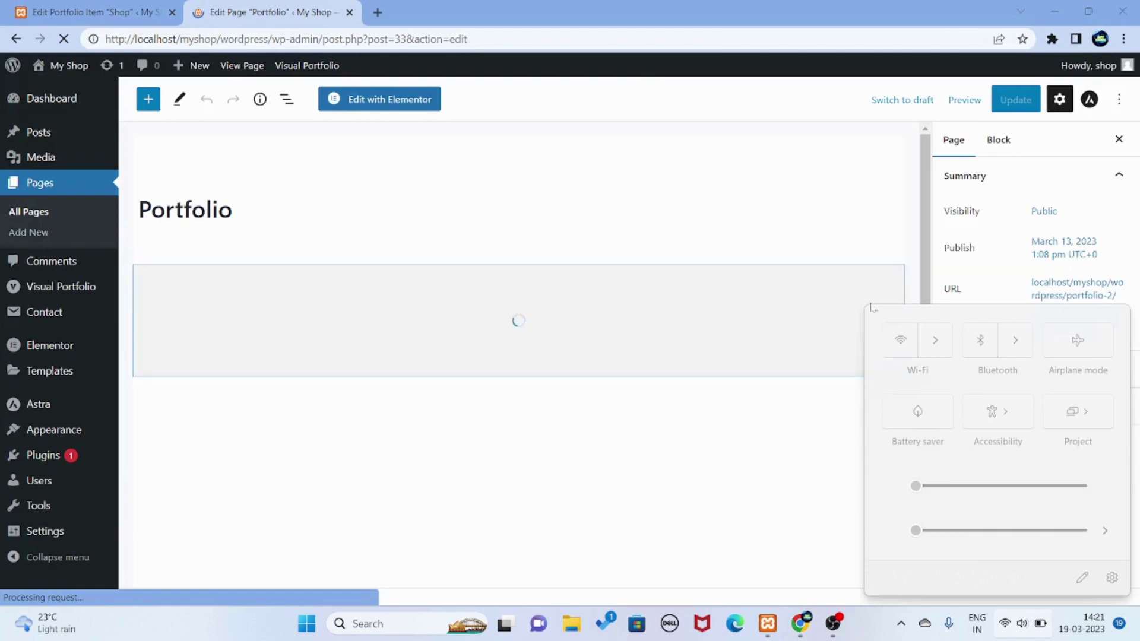
left_click(835, 474)
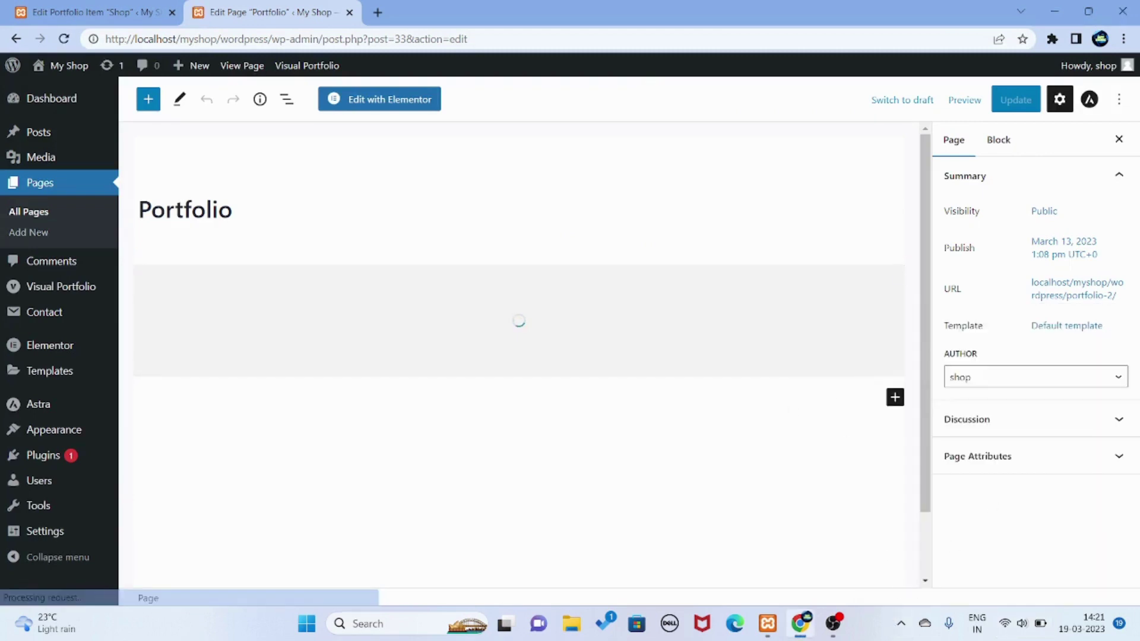
left_click(564, 308)
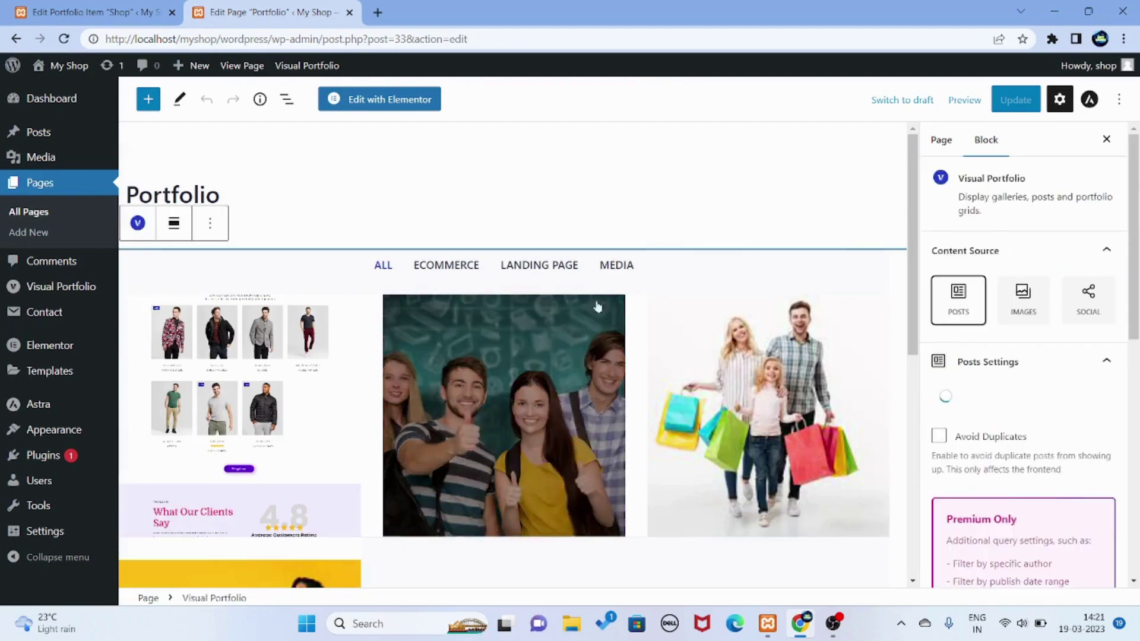
scroll(1023, 368, "down", 8)
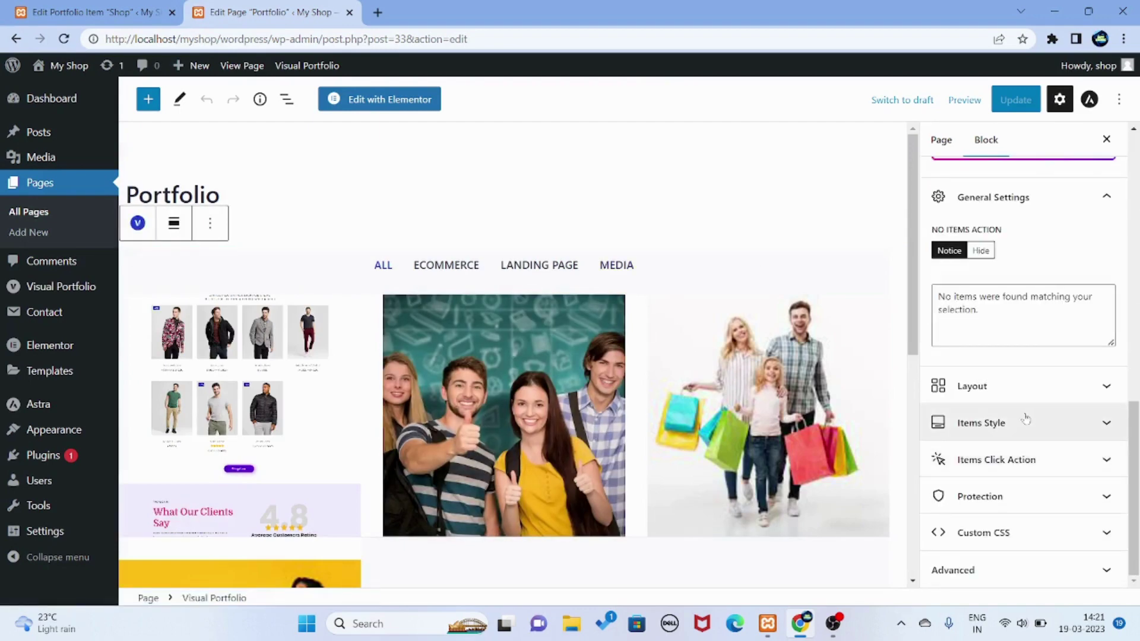
left_click(1048, 458)
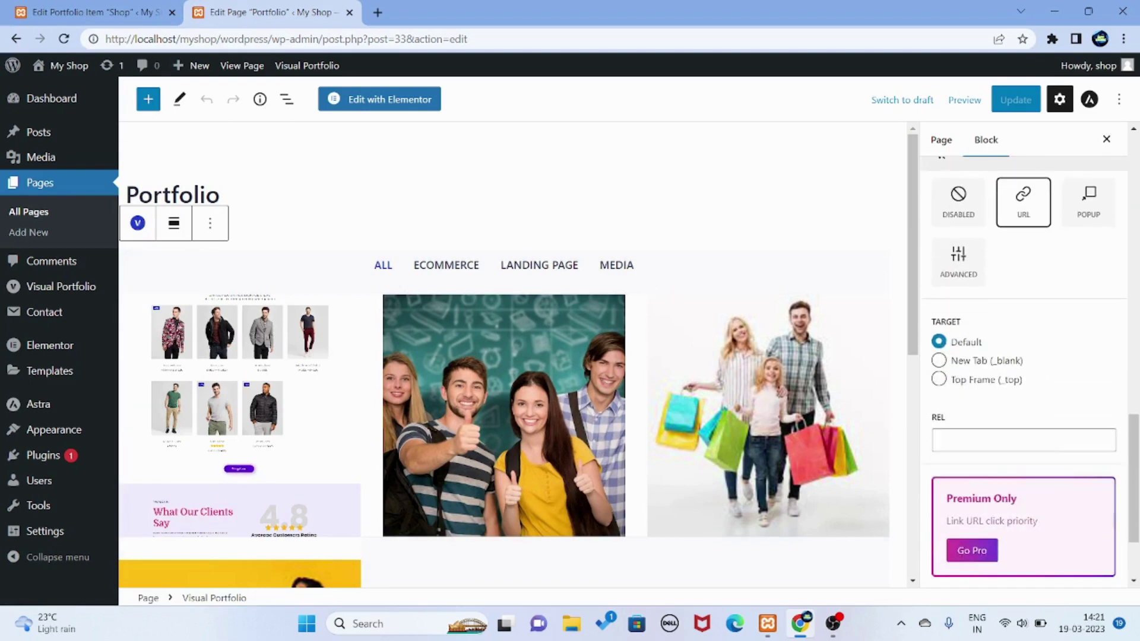
left_click(1090, 202)
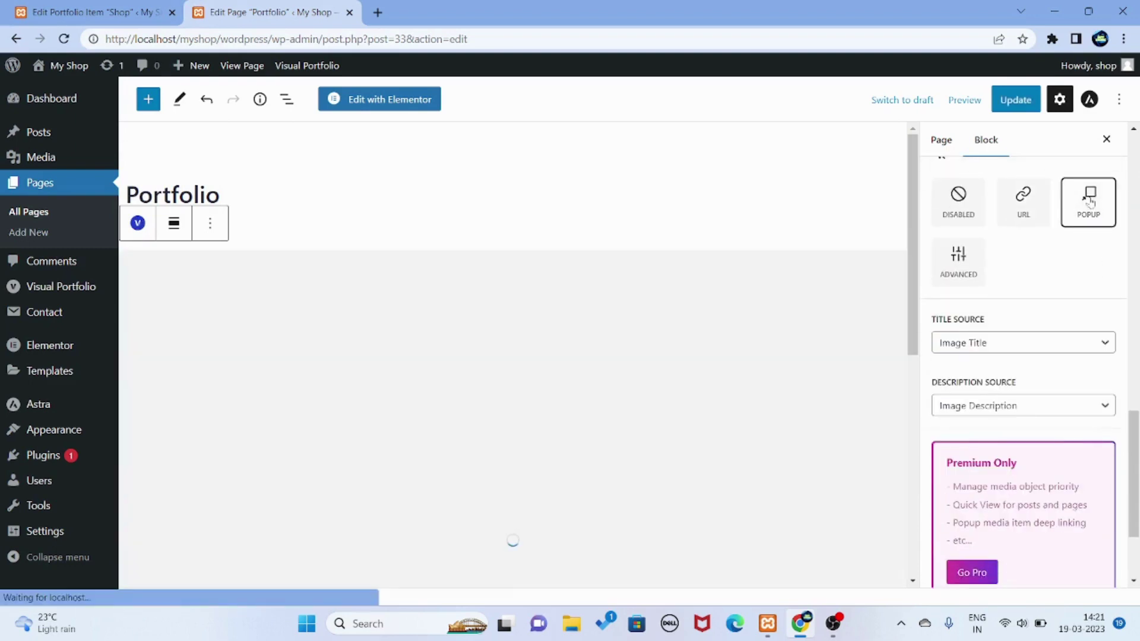
left_click(1017, 109)
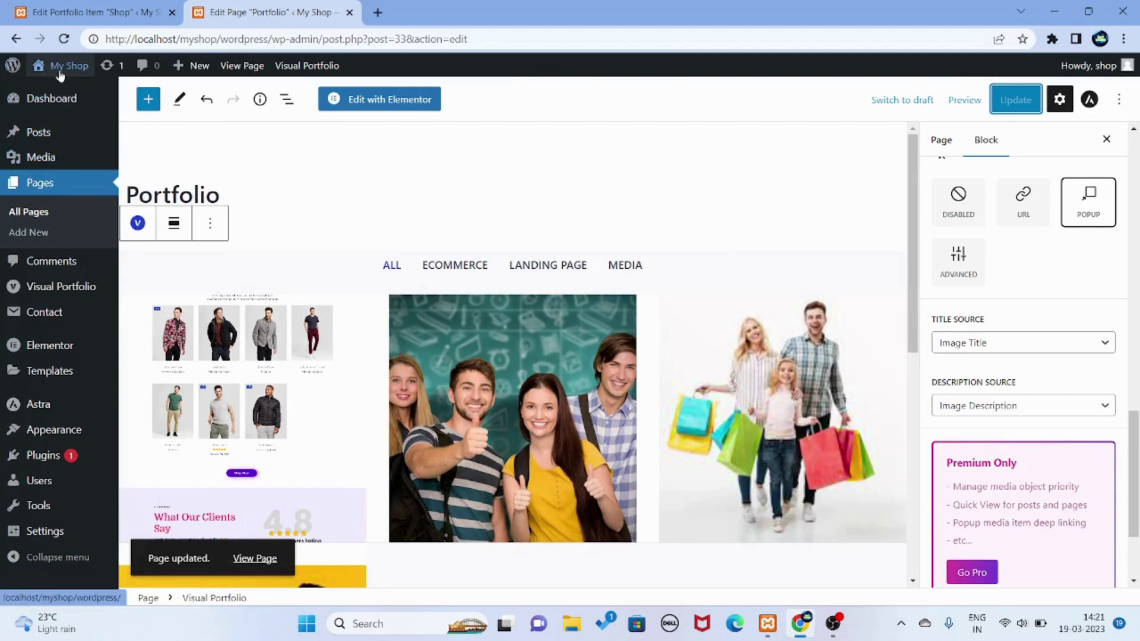
View the live Portfolio page, open the Media item's popup, browse through the following images and close it
left_click(236, 69)
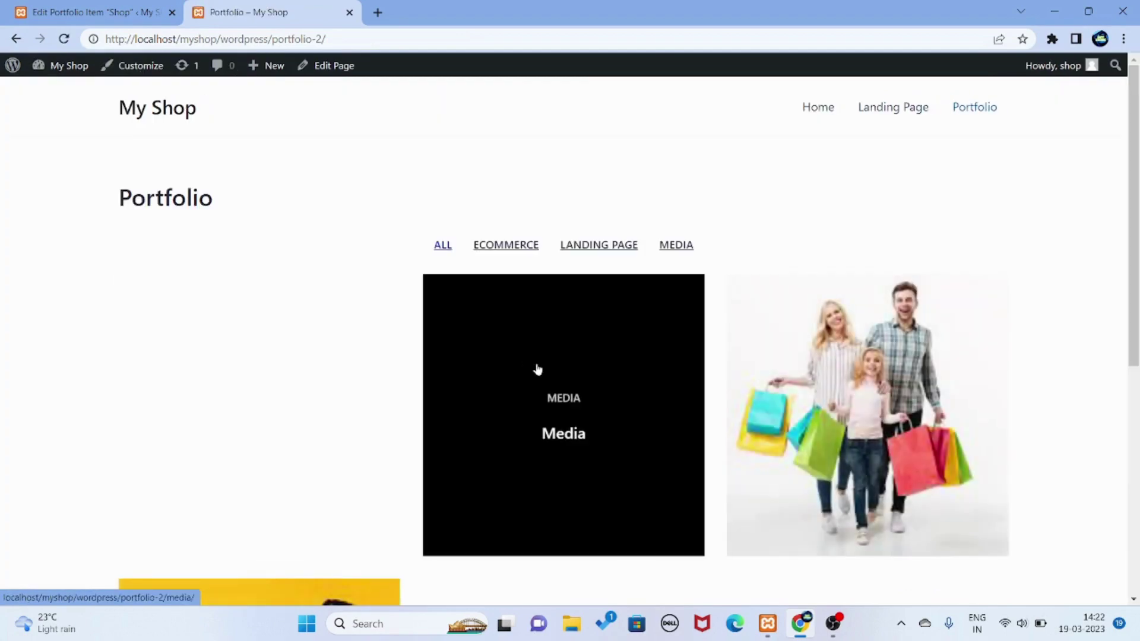
left_click(537, 364)
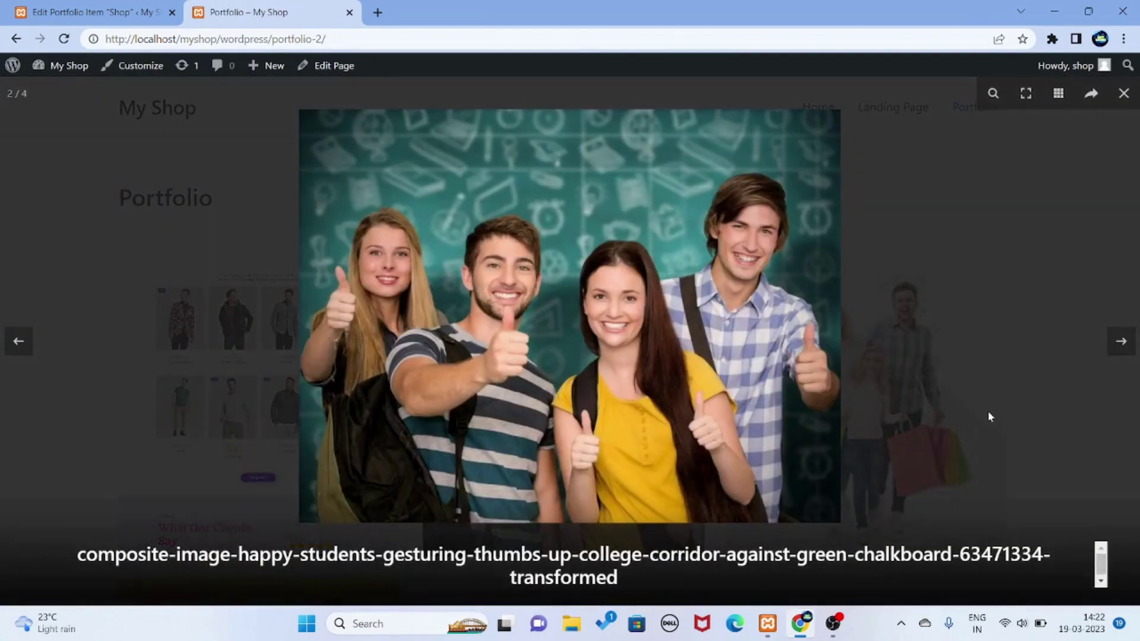
left_click(1119, 342)
left_click(1119, 347)
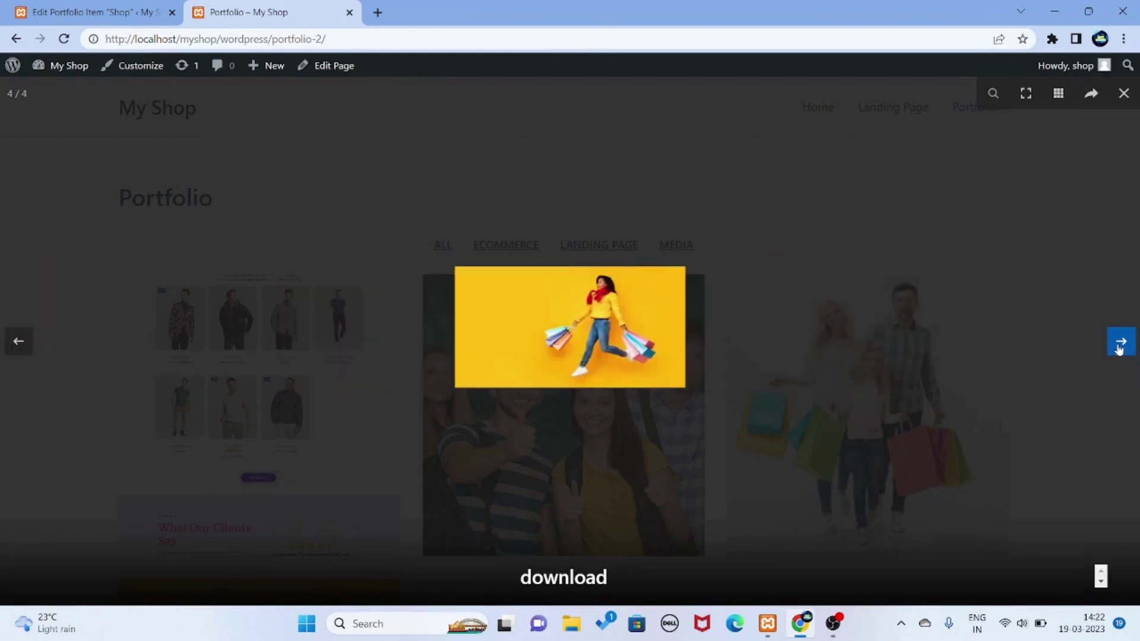
left_click(1119, 347)
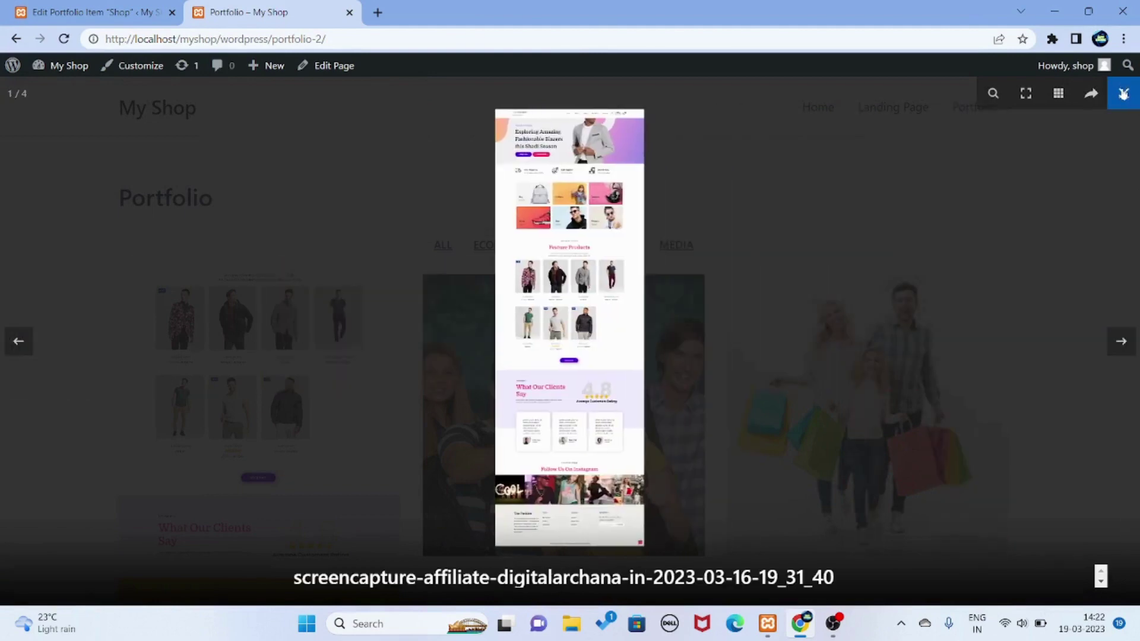
left_click(1123, 94)
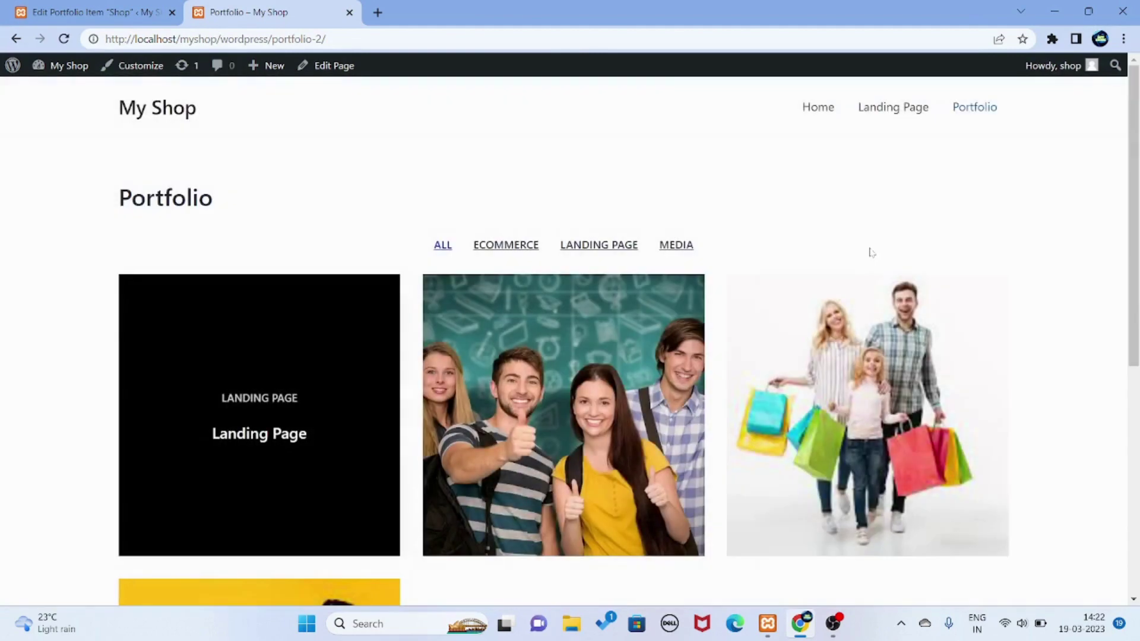
left_click(112, 12)
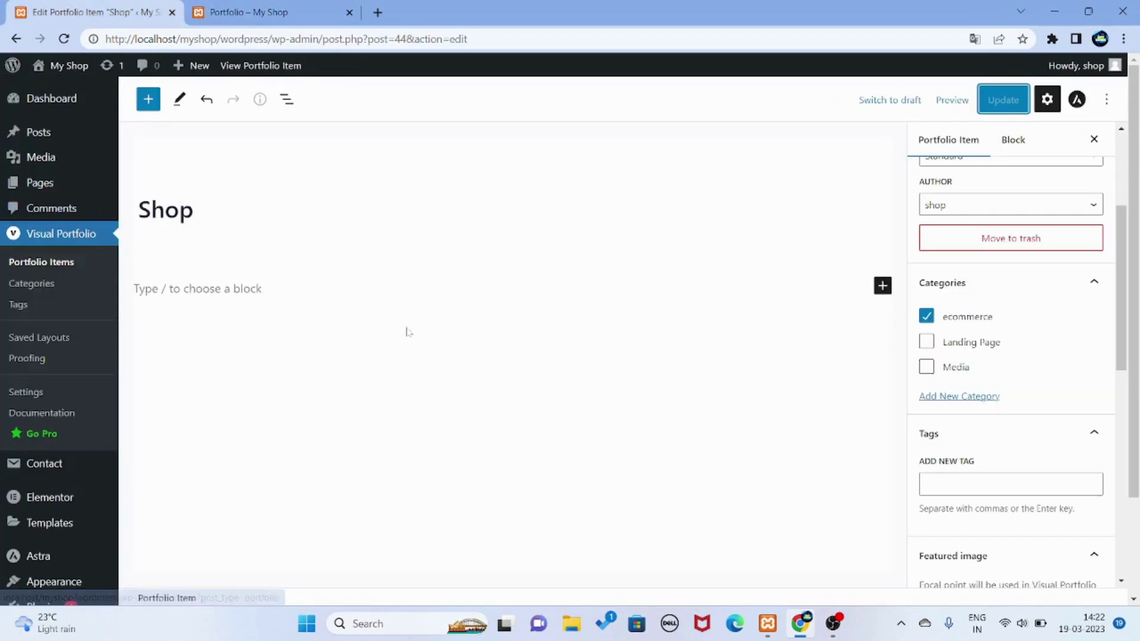
left_click(249, 12)
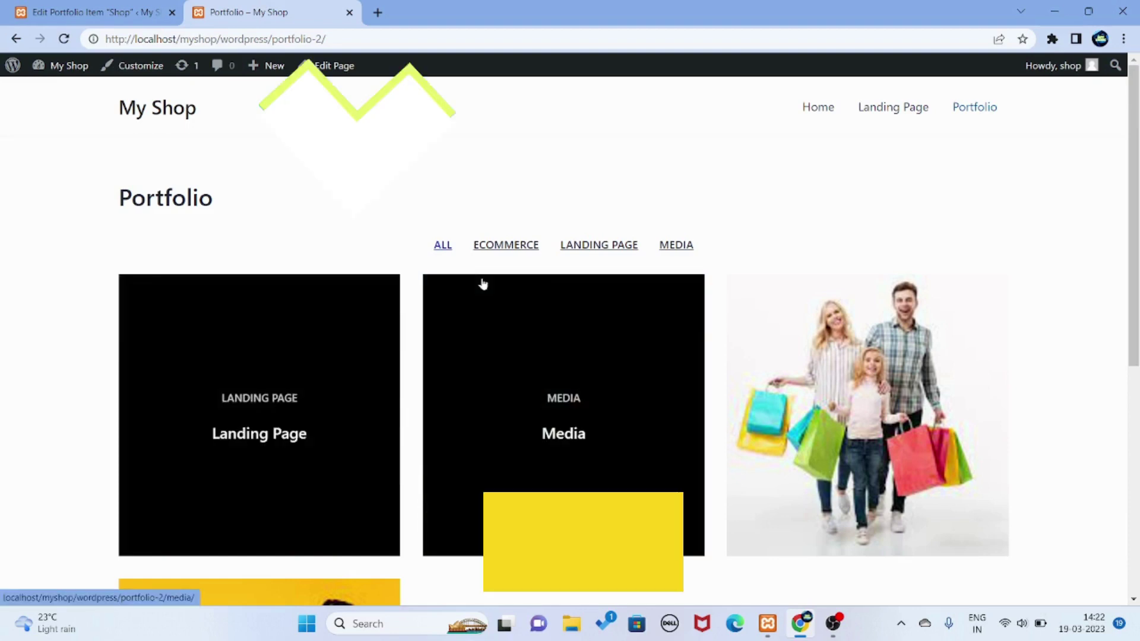
scroll(483, 284, "down", 5)
scroll(482, 283, "down", 1)
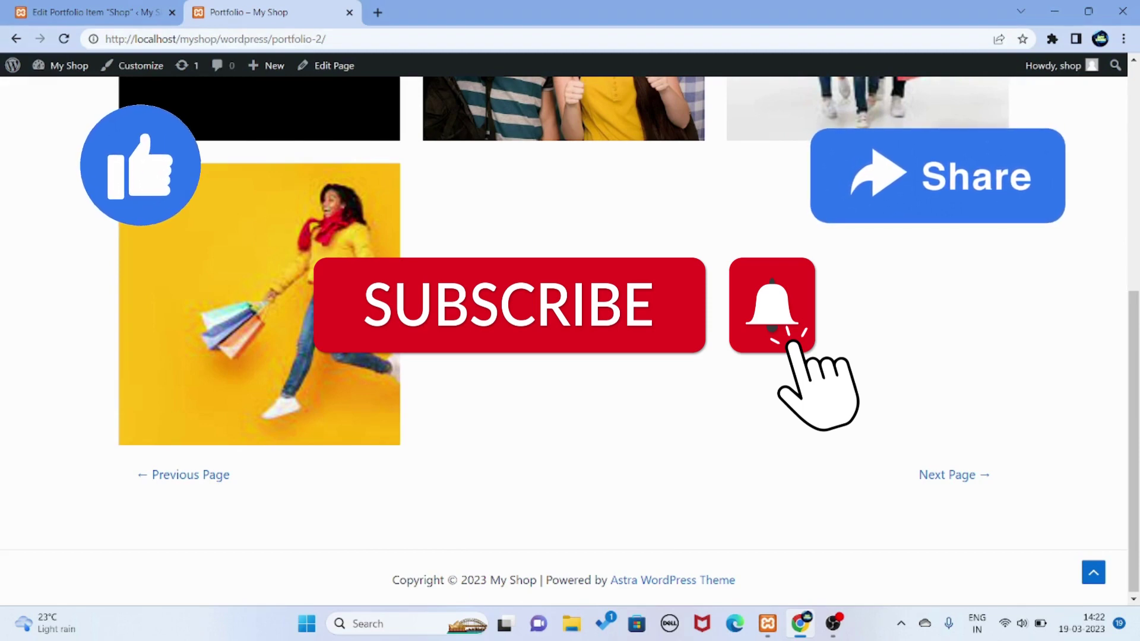
scroll(564, 327, "up", 5)
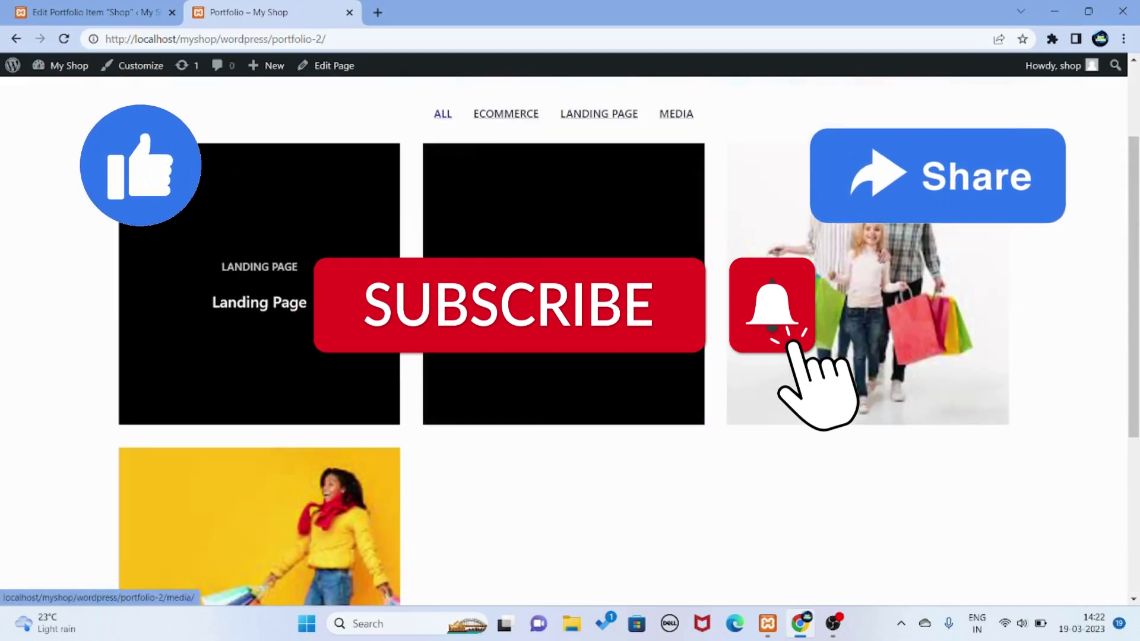